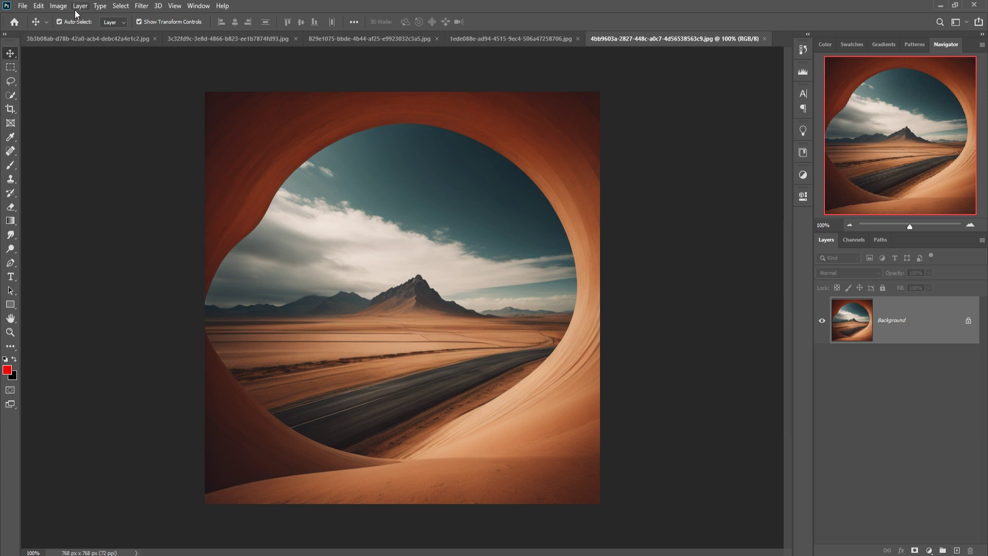
Step: Create Untitled-1, a blank white 1920 × 1080 px document at 72 ppi, from the recent preset
left_click(21, 8)
left_click(26, 14)
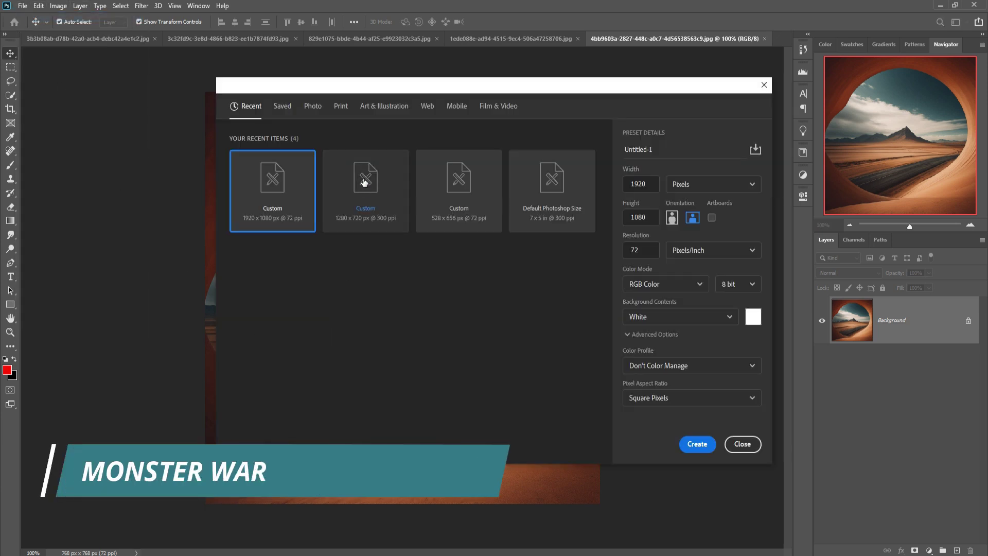
left_click(697, 443)
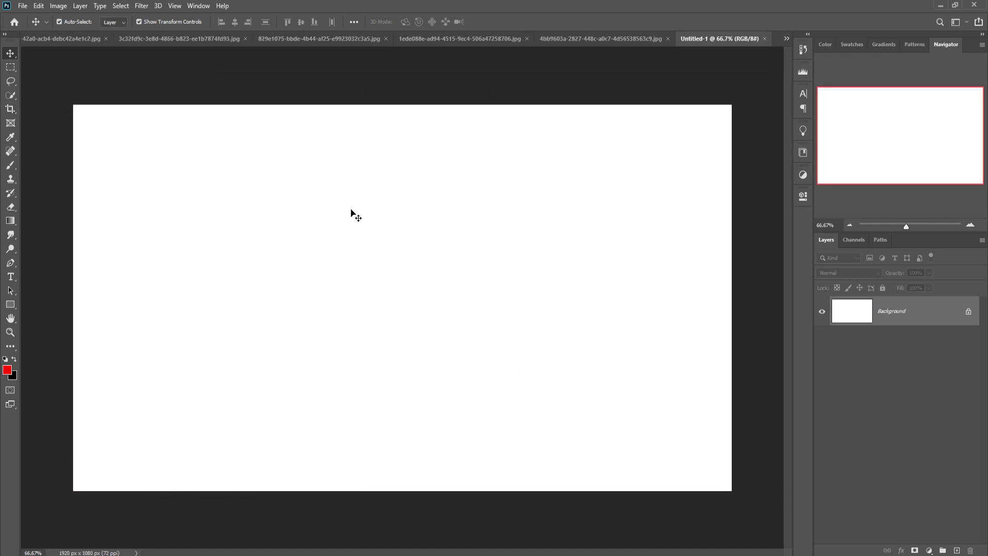
Step: Copy the desert panorama into Untitled-1 as Layer 1, stretched across the lower canvas width
left_click(60, 39)
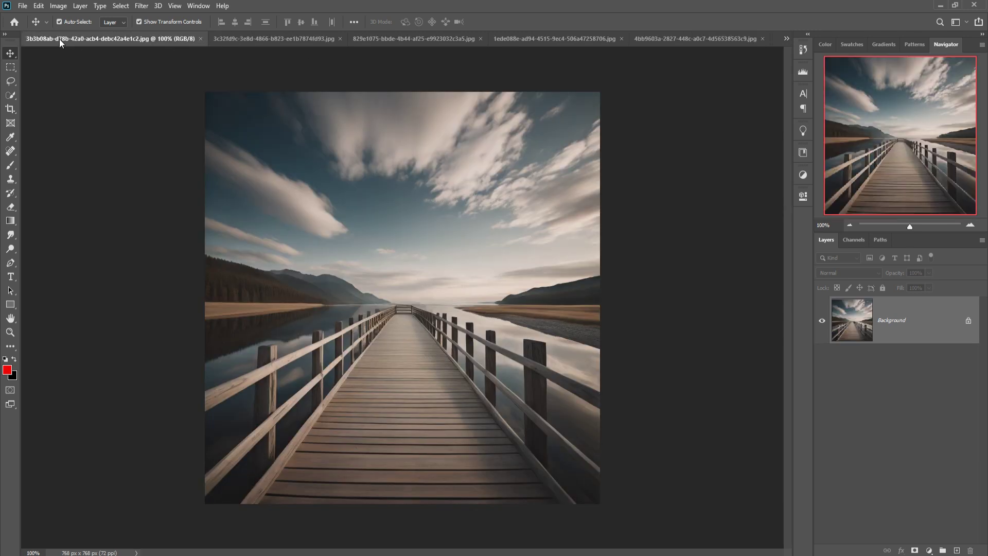
left_click(248, 39)
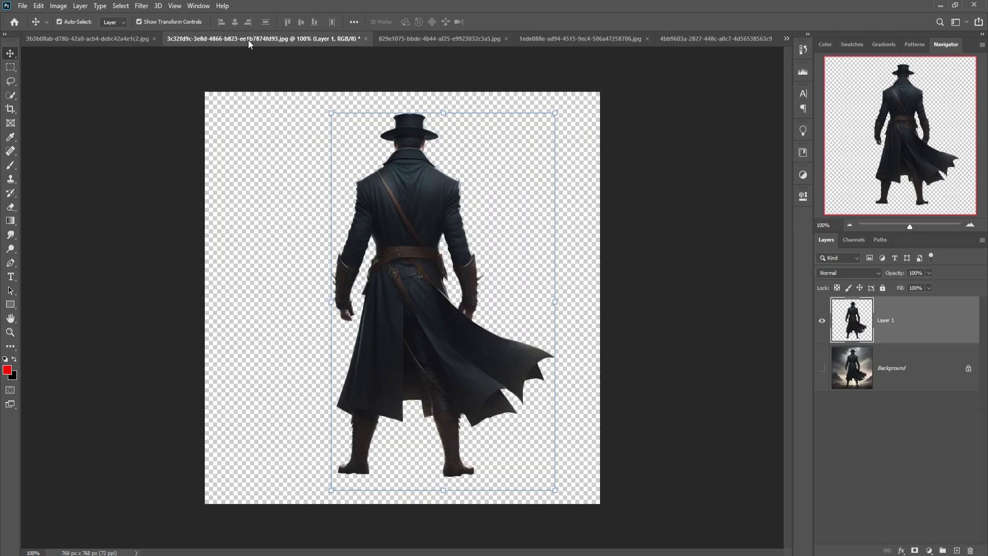
left_click(412, 41)
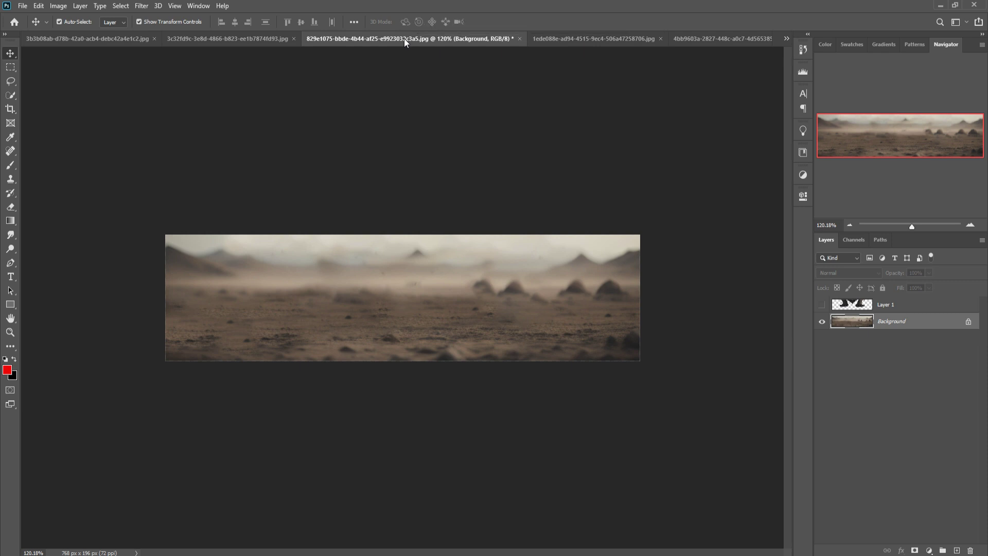
left_click_drag(413, 41, 406, 86)
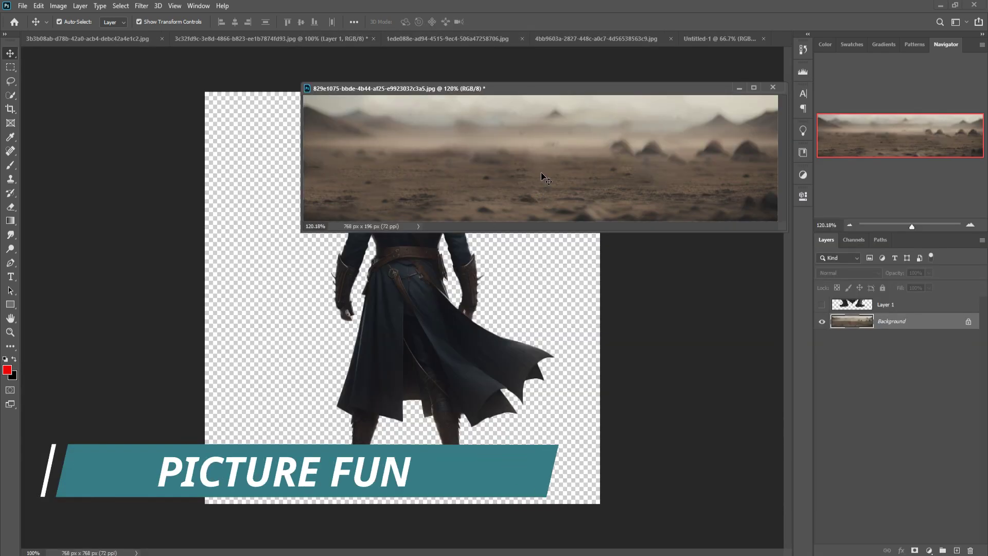
left_click(720, 40)
left_click(549, 184)
mouse_move(541, 169)
left_mouse_down()
mouse_move(551, 168)
mouse_move(275, 431)
left_mouse_up()
left_click_drag(349, 387, 730, 315)
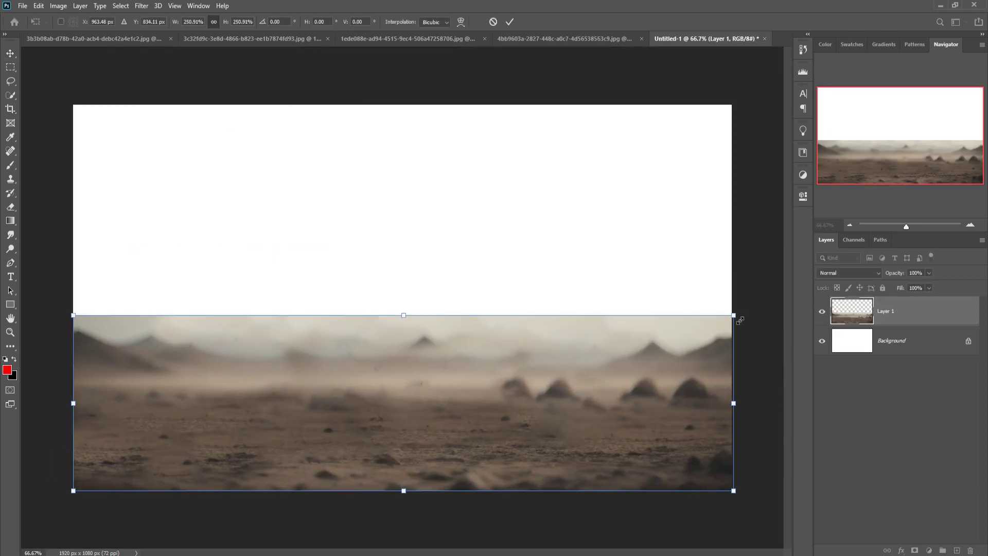
left_click_drag(403, 315, 410, 362)
Step: Quick Select the mountain strip in the canyon-road photo, bring it in as Layer 2 and scale it to width
left_click(550, 39)
key("l")
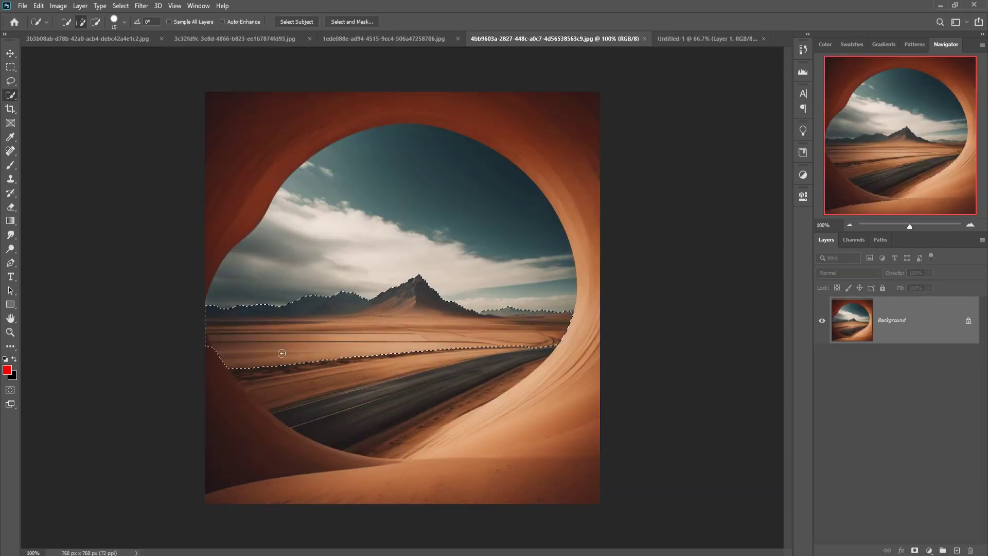
left_click_drag(206, 307, 206, 336)
mouse_move(705, 315)
left_mouse_down()
mouse_move(522, 320)
mouse_move(757, 371)
left_mouse_up()
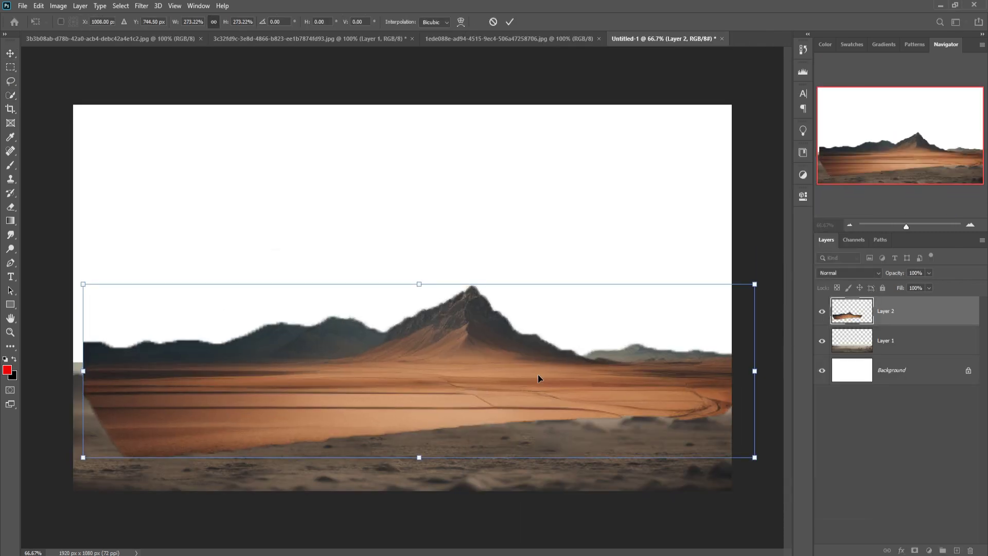
left_click_drag(538, 375, 538, 390)
Step: Add a layer mask to the desert ground and paint out its right horizon in black
left_click(889, 341)
left_click(914, 550)
key("d")
key("b")
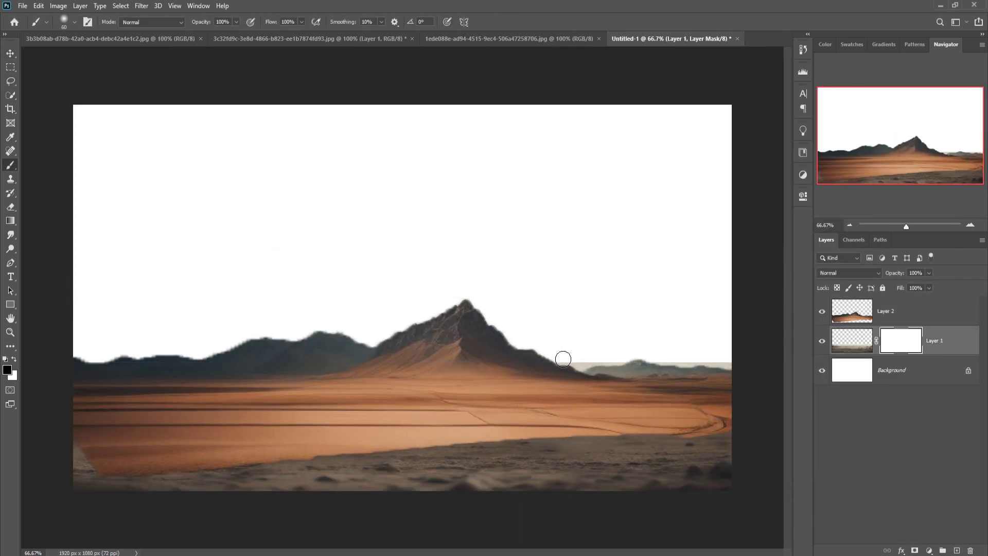
left_click_drag(563, 359, 631, 361)
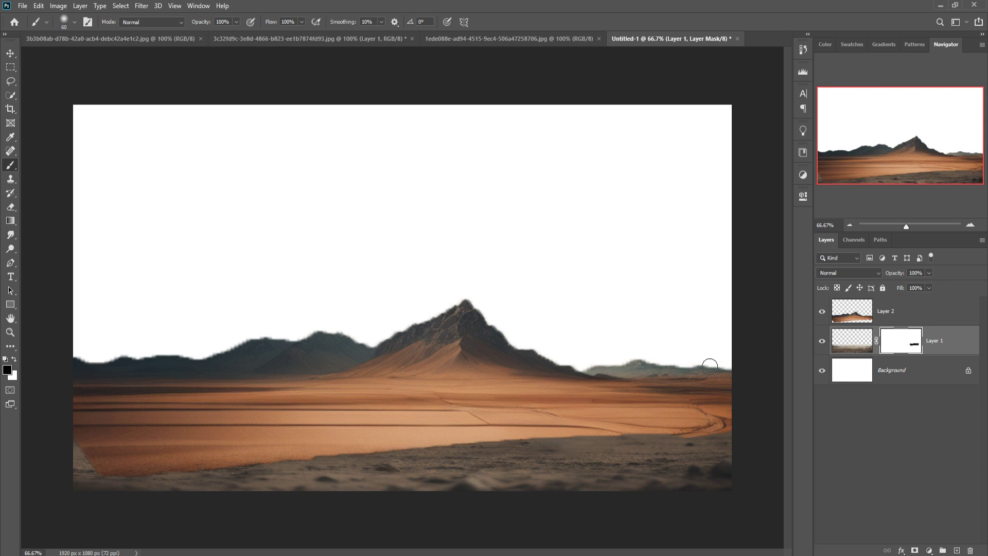
Step: Mask the mountain layer and fade its bright sand and tyre tracks with a 150 px, 27% opacity brush
left_click(886, 311)
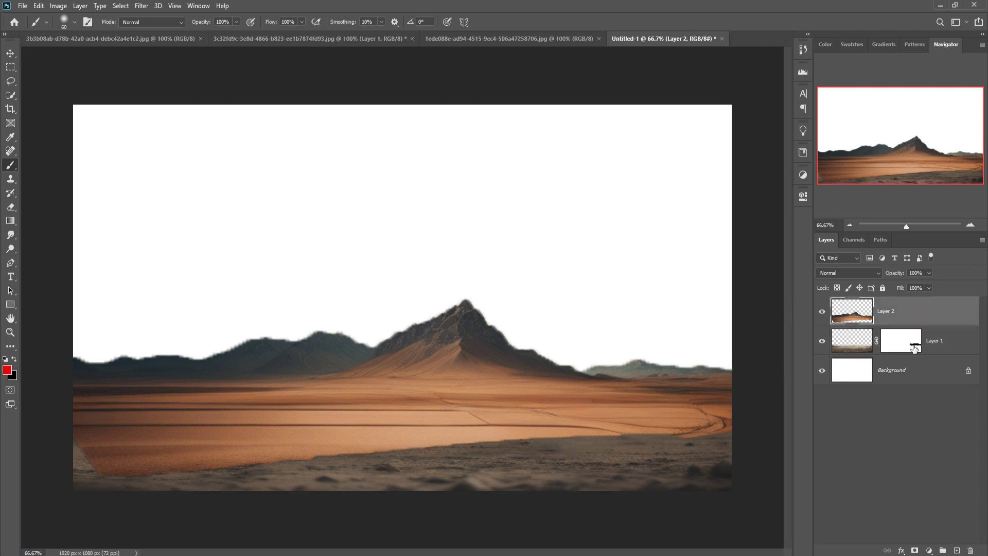
left_click(915, 550)
key("d")
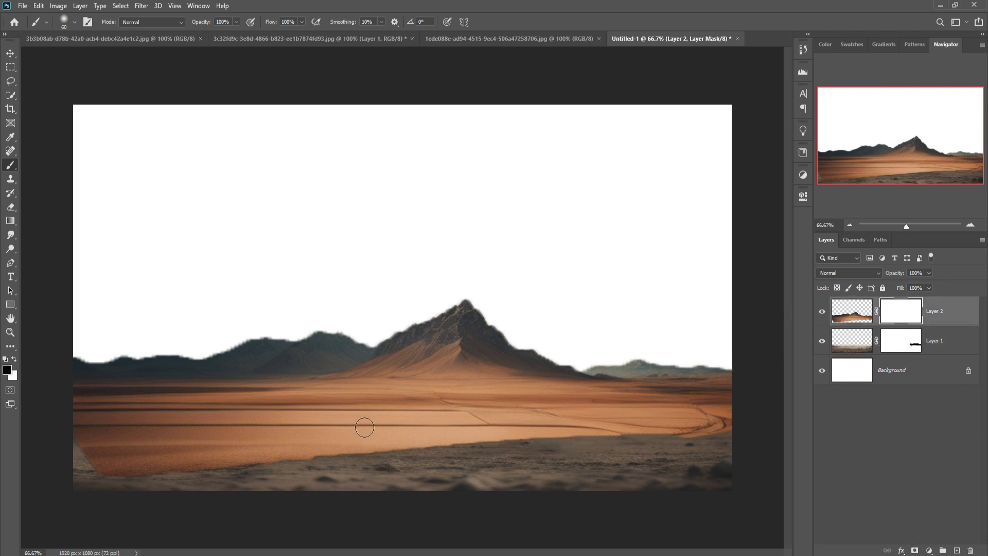
key("bracketright")
key("bracketright")
key("bracketright")
left_click(236, 22)
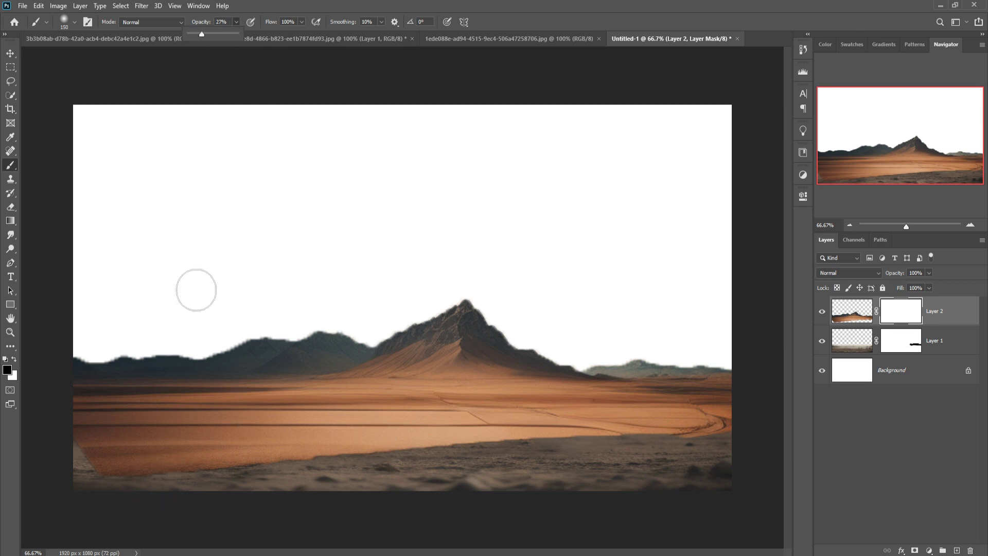
left_click_drag(242, 453, 304, 449)
left_click_drag(430, 472, 309, 486)
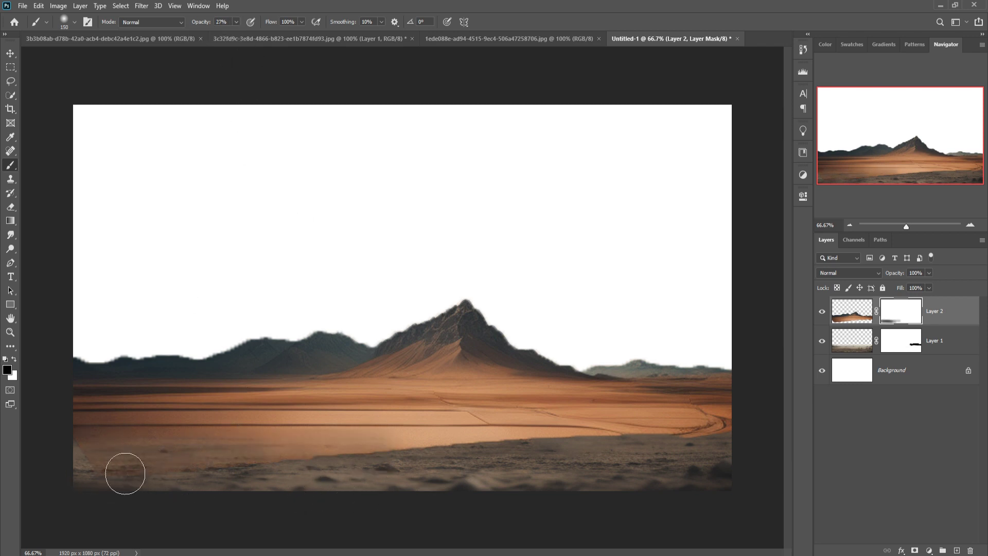
mouse_move(121, 465)
left_mouse_down()
mouse_move(602, 461)
mouse_move(584, 458)
left_mouse_up()
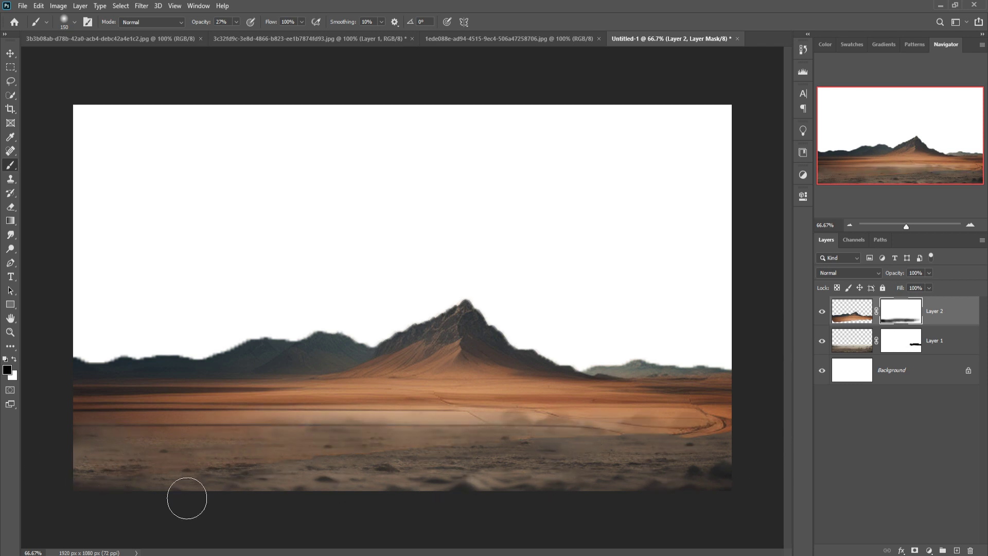
mouse_move(667, 447)
left_mouse_down()
mouse_move(647, 452)
mouse_move(777, 463)
left_mouse_up()
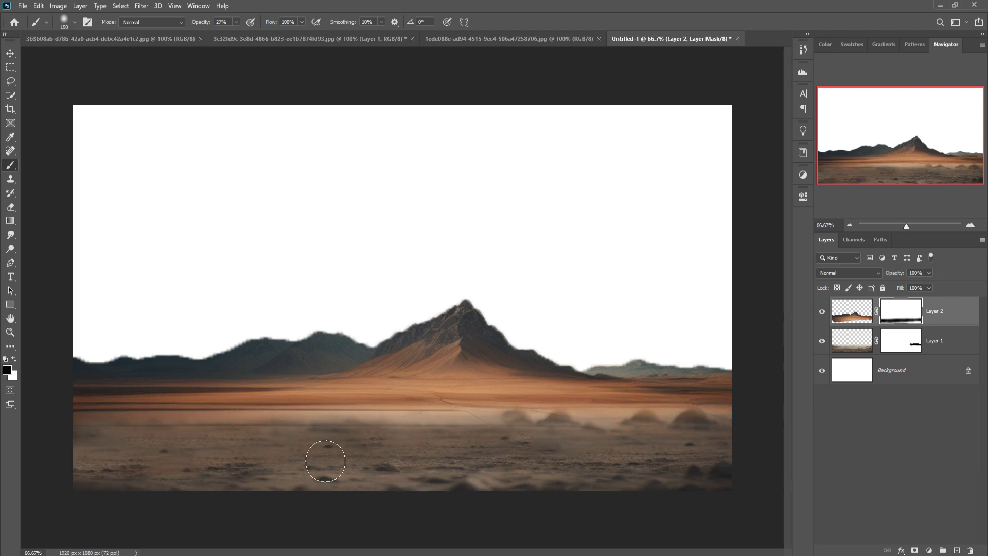
left_click_drag(324, 459, 249, 467)
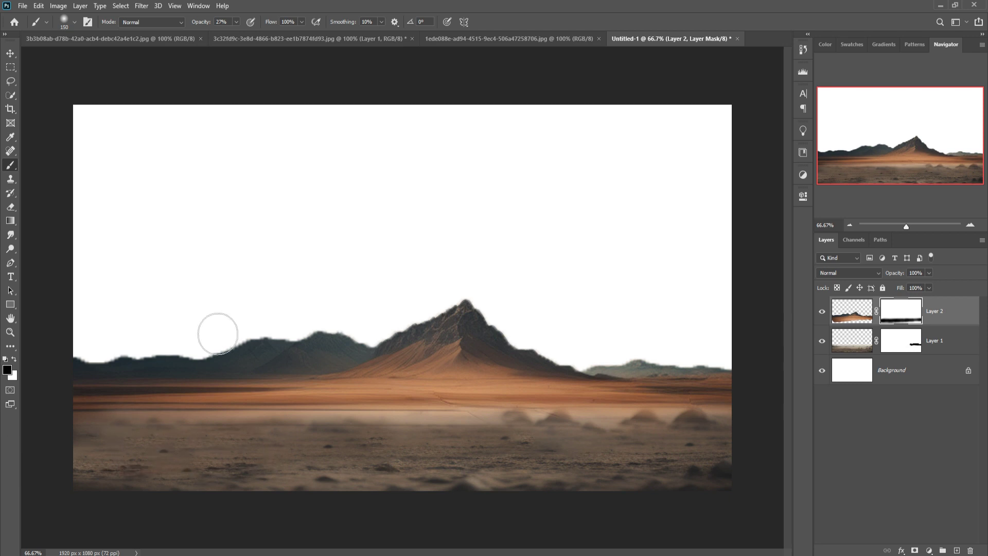
Step: Free Transform the mountain layer to stretch it slightly taller
left_click(10, 54)
left_click_drag(411, 476, 410, 517)
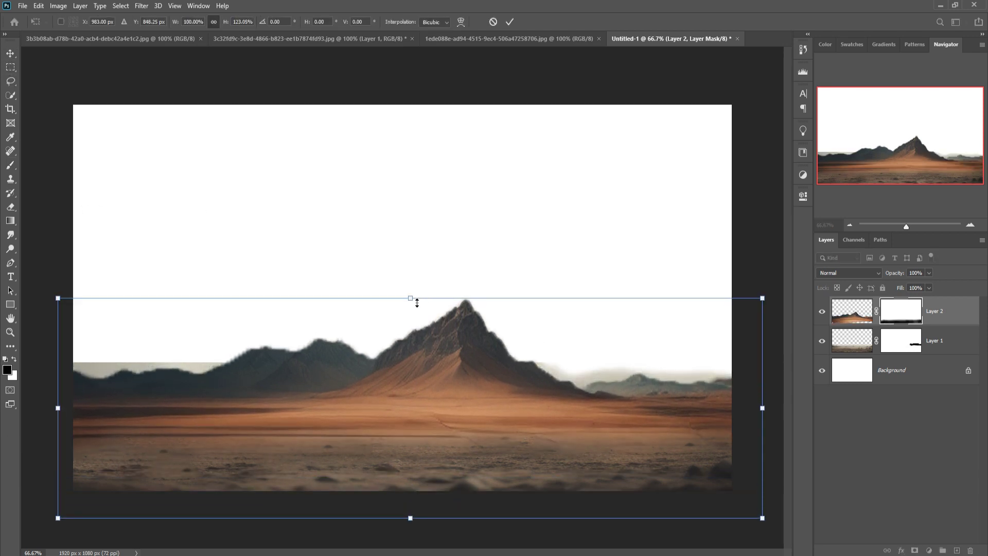
mouse_move(417, 303)
left_mouse_down()
mouse_move(416, 319)
mouse_move(415, 308)
left_mouse_up()
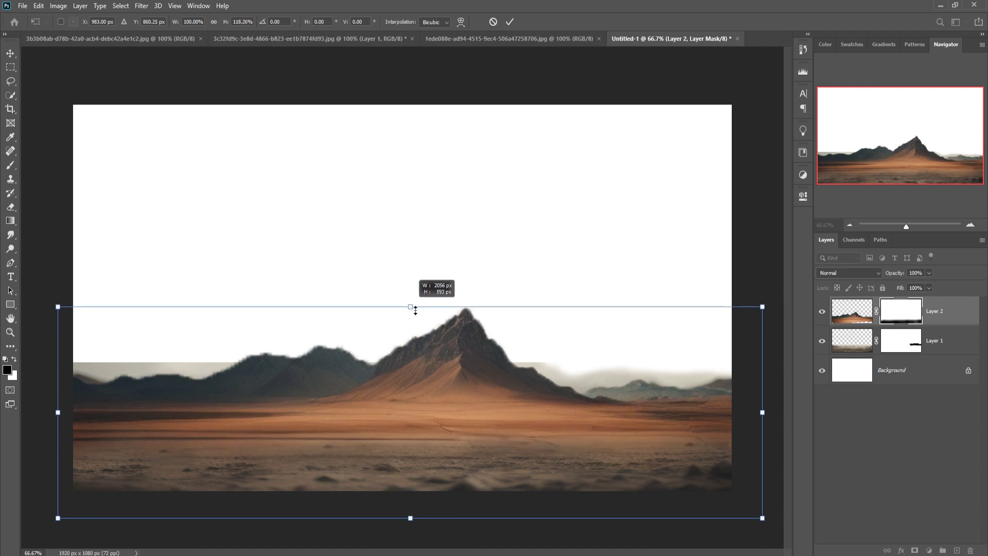
left_click_drag(452, 402, 454, 393)
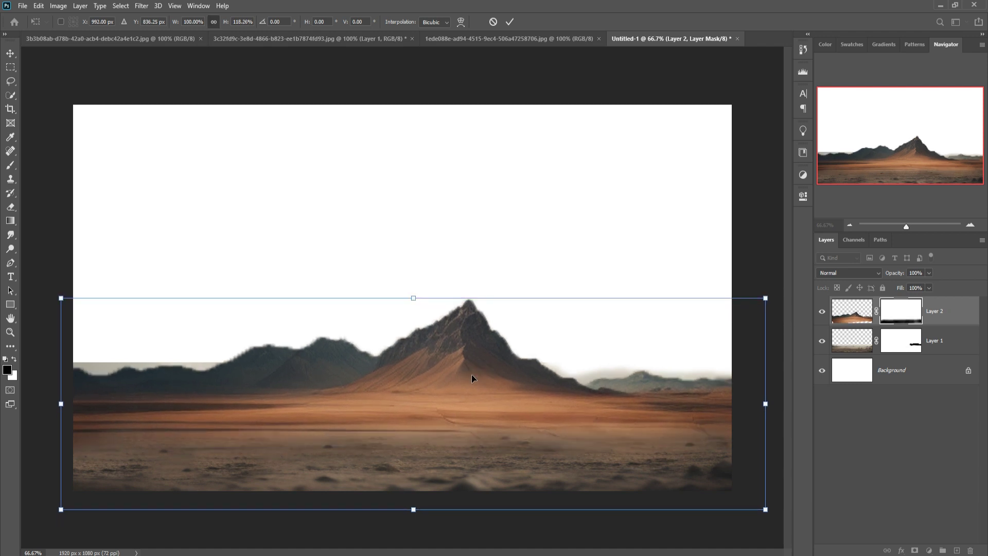
left_click(509, 25)
Step: Paint the grey horizon band out of the desert ground's mask, left, right and middle
left_click(900, 340)
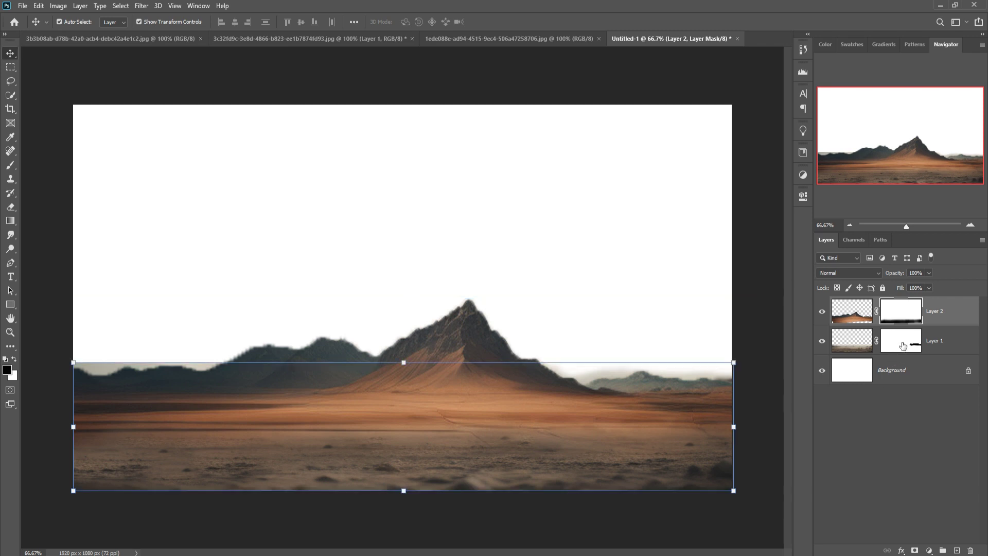
left_click(9, 169)
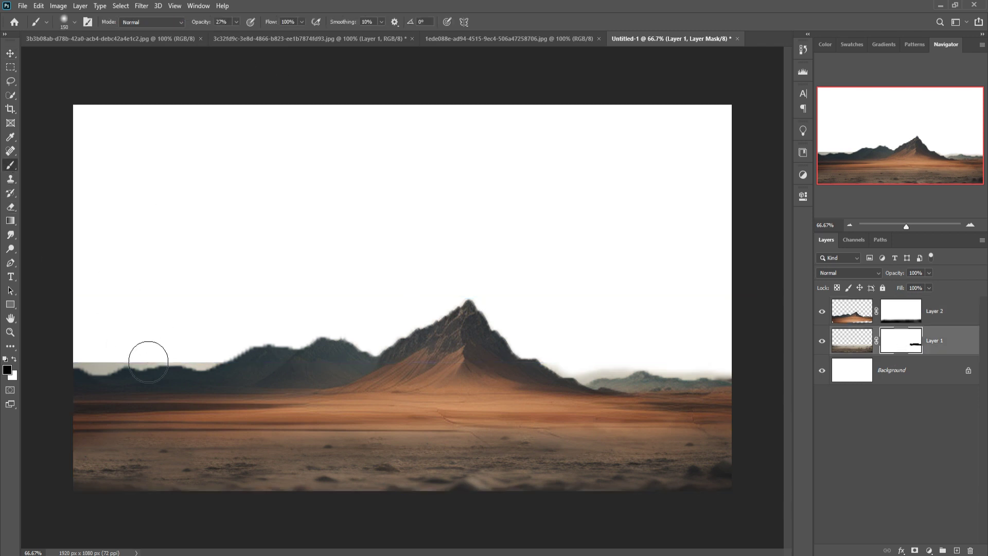
left_click(237, 22)
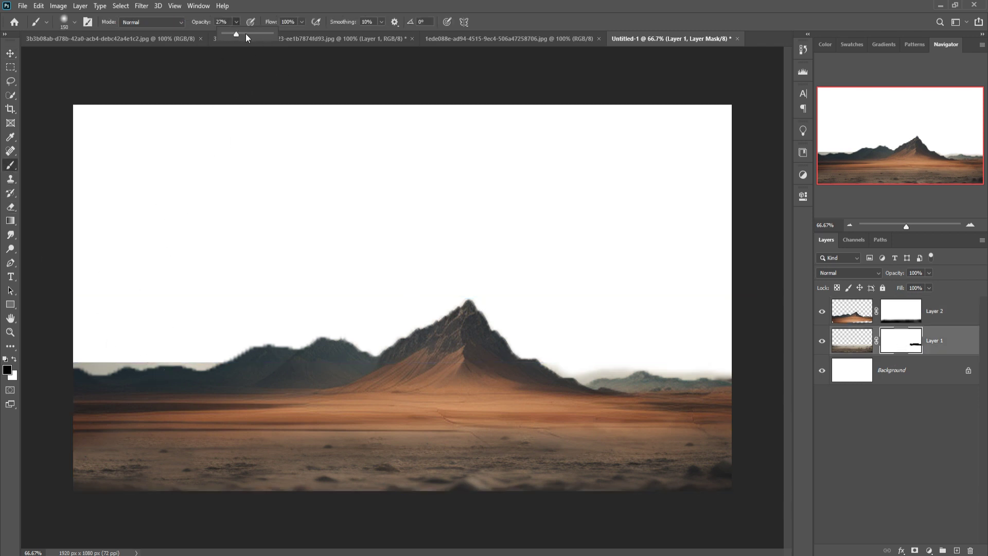
left_click_drag(82, 368, 221, 367)
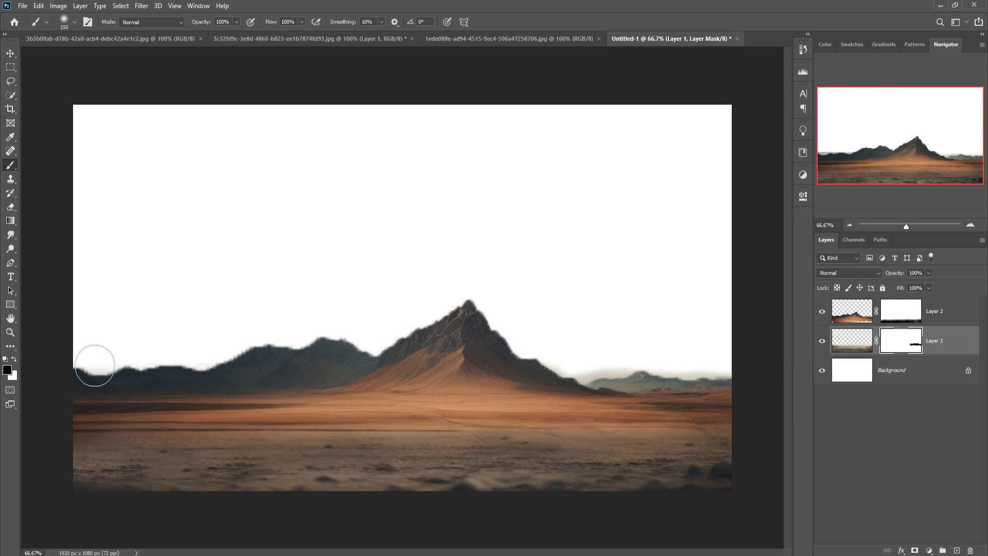
left_click_drag(591, 370, 770, 375)
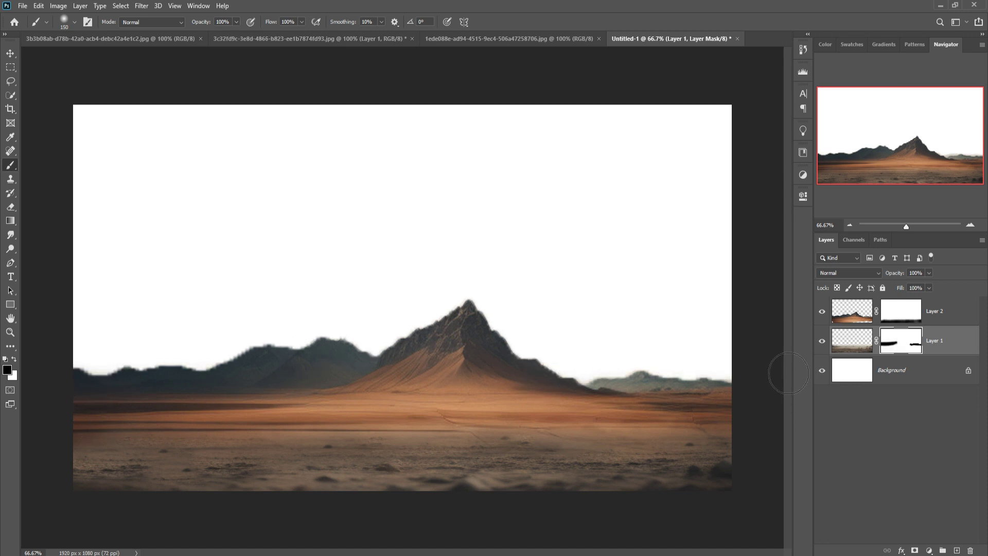
left_click_drag(62, 386, 642, 296)
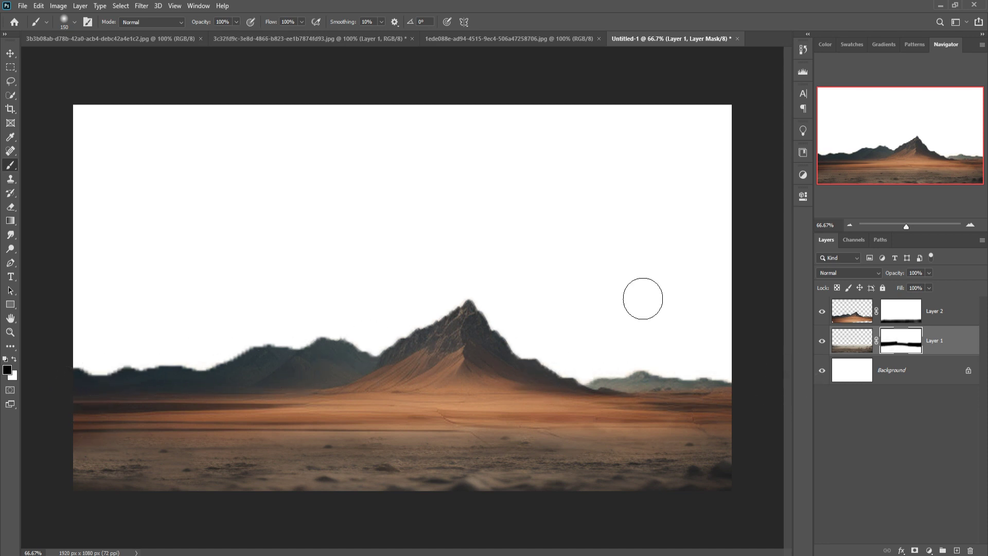
left_click(950, 315)
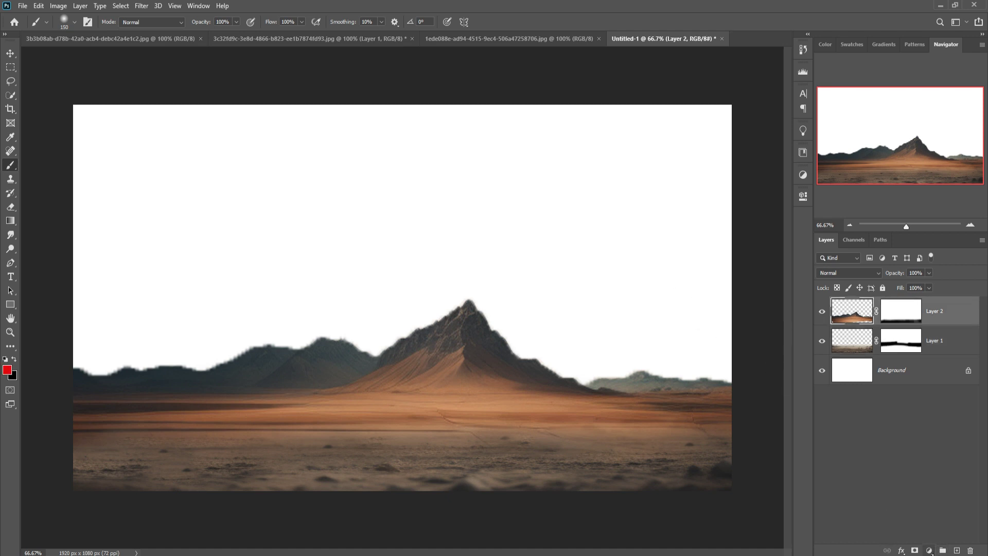
Step: Clip a Hue/Saturation layer to the mountains with Hue +8, Saturation -52, Lightness -15
left_click(929, 551)
left_click(936, 450)
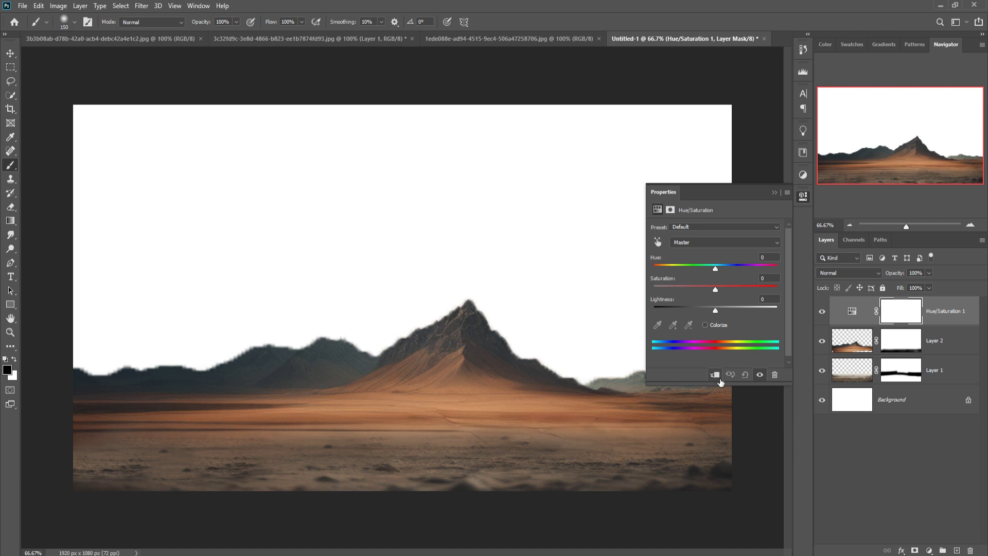
left_click(718, 379)
left_click_drag(717, 290, 699, 291)
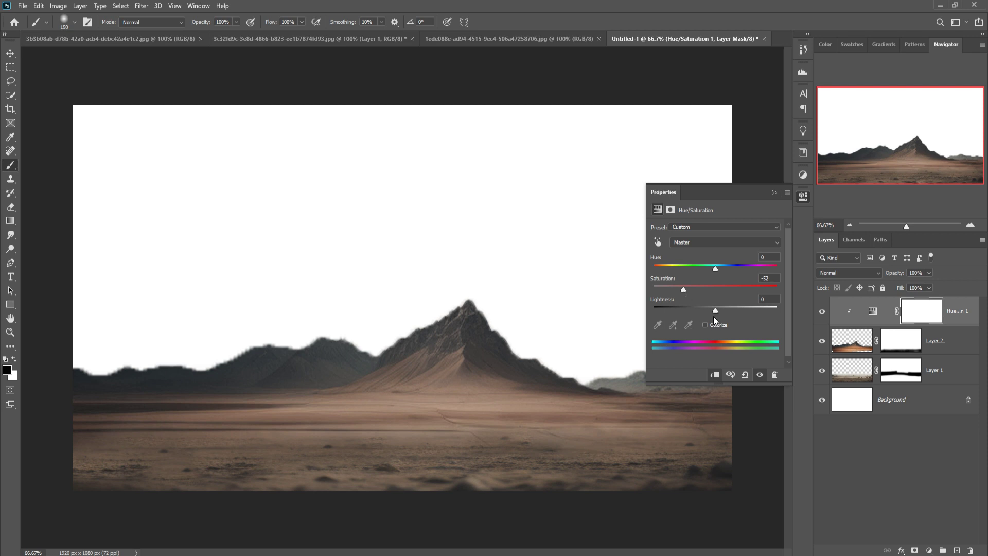
left_click_drag(715, 310, 705, 314)
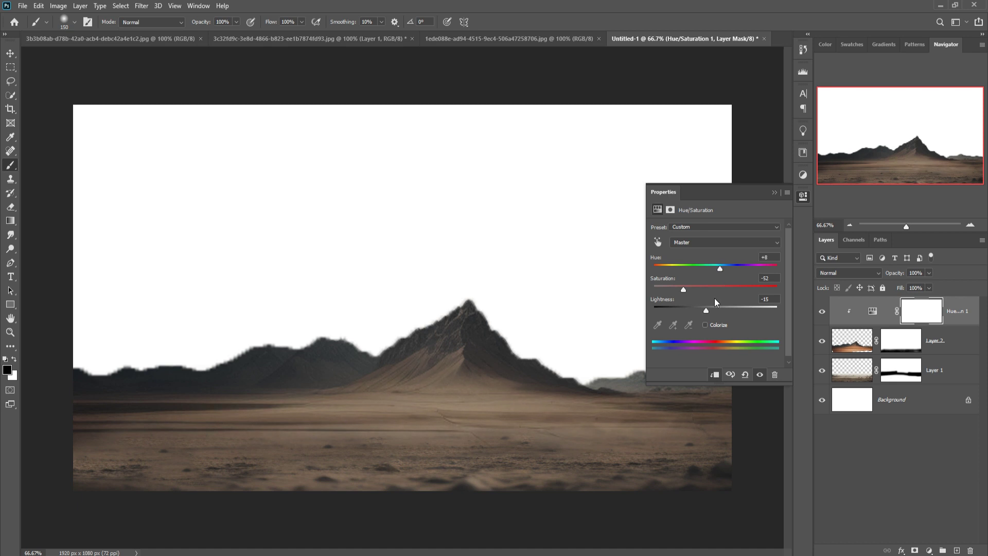
left_click(775, 193)
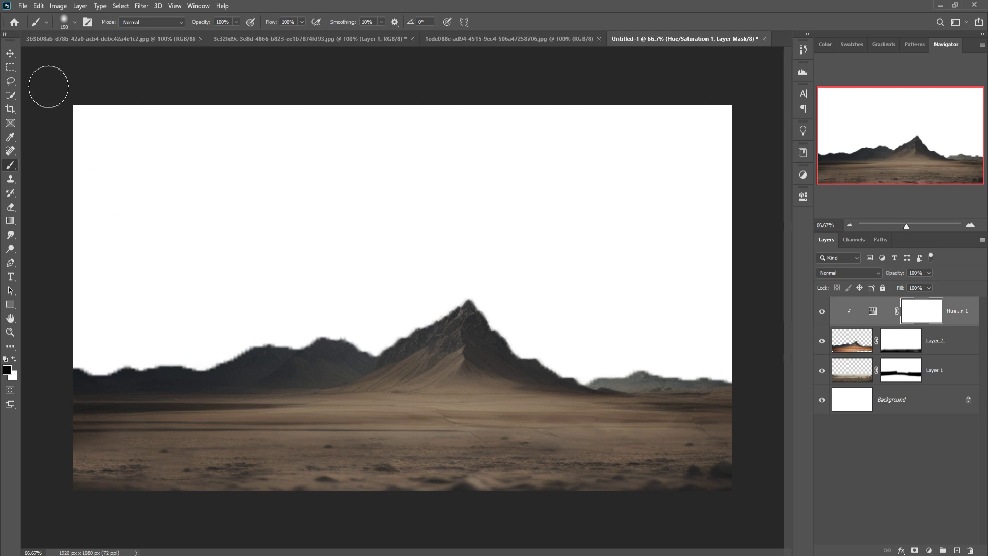
left_click(10, 54)
left_click(546, 38)
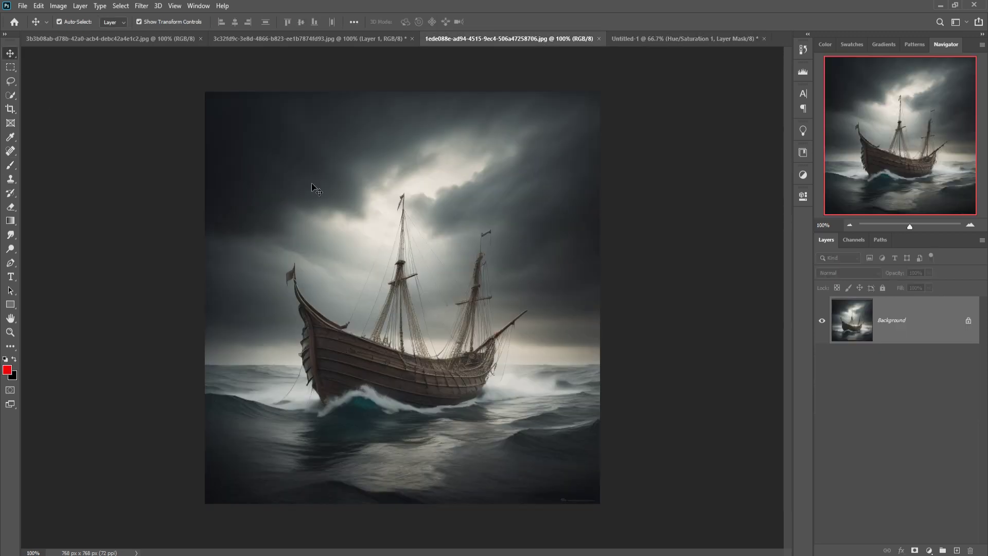
Step: Crop the sea off the bottom of the stormy ship image
left_click(12, 109)
left_click_drag(414, 513, 413, 435)
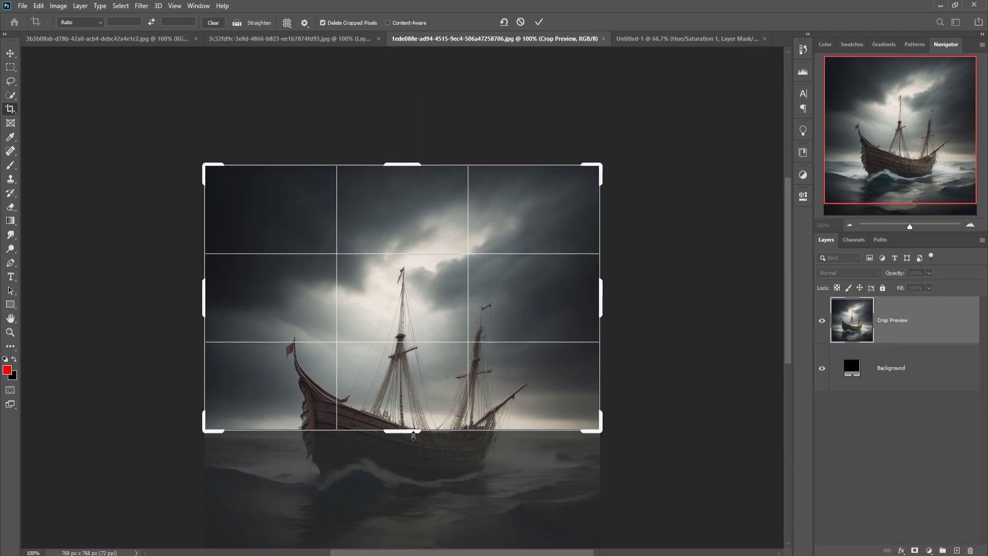
left_click(539, 21)
Step: Lasso the ship, Content-Aware fill it away, and deselect
left_click(9, 81)
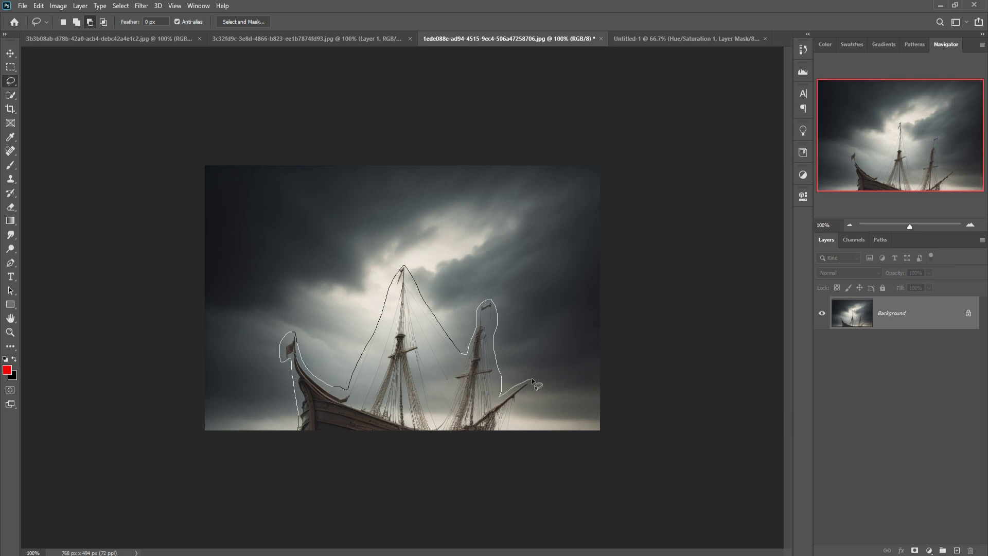
left_click_drag(292, 462, 294, 464)
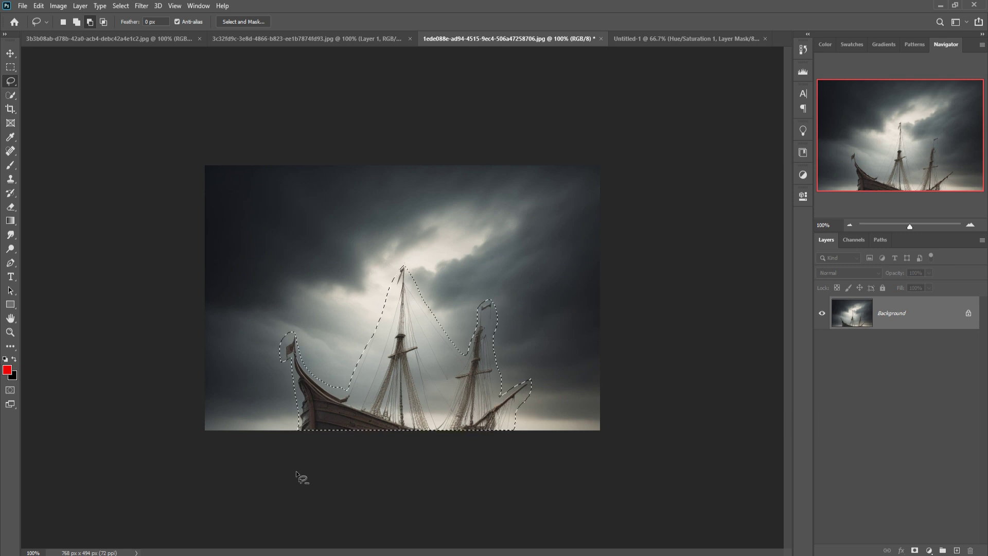
left_click(38, 6)
left_click(50, 173)
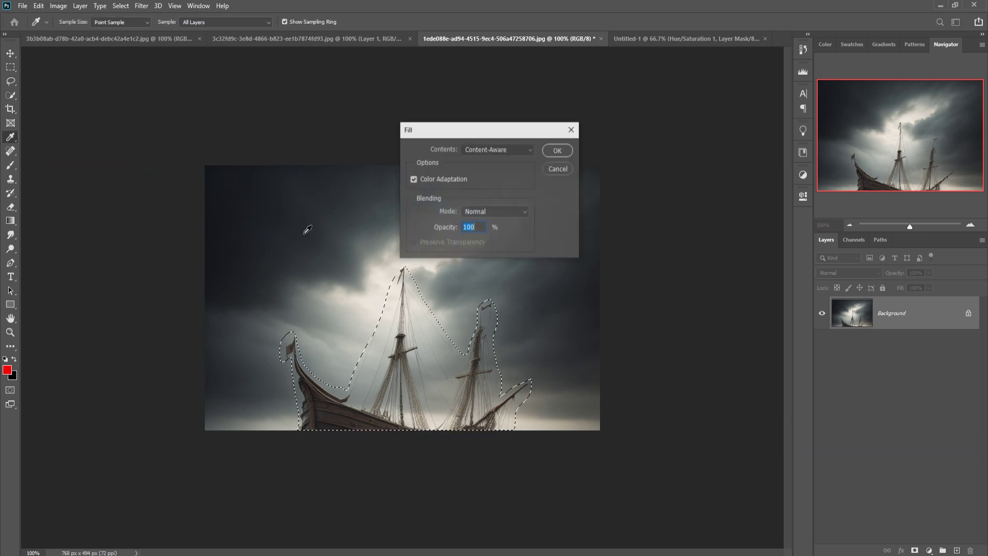
left_click(556, 152)
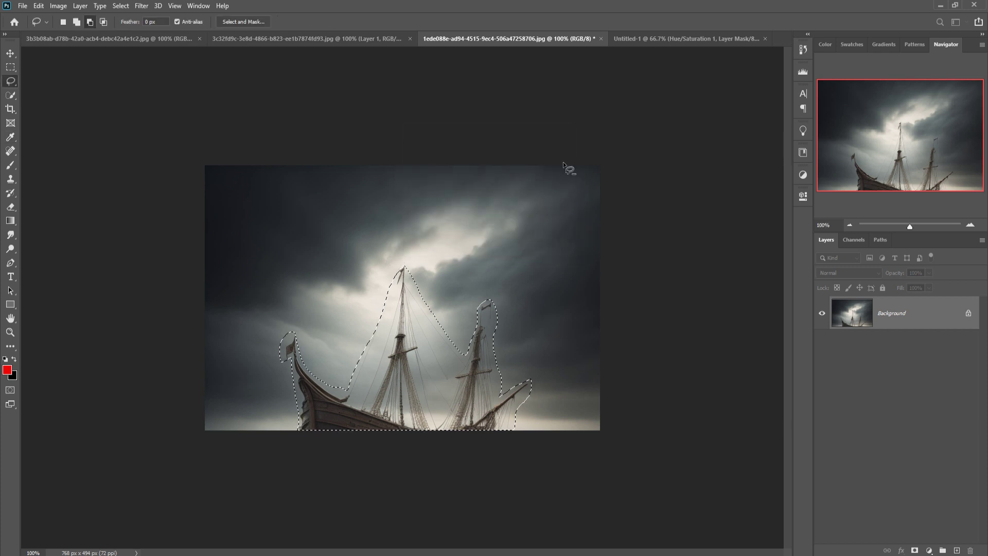
left_click(121, 6)
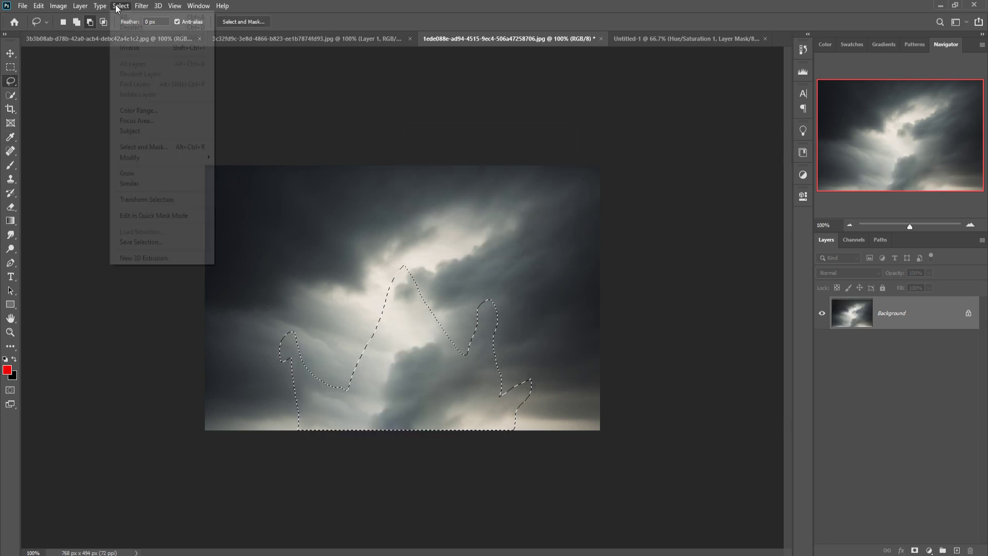
left_click(128, 29)
Step: Drop the storm clouds into Untitled-1 as Layer 3 beneath the desert layers, scaled to fill the sky
key("v")
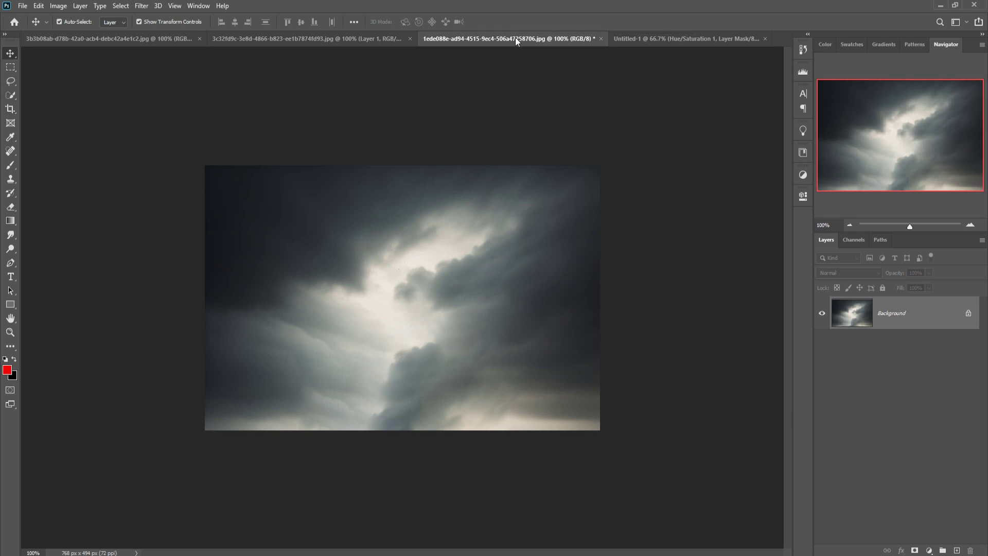
left_click_drag(514, 37, 516, 67)
mouse_move(530, 166)
left_mouse_down()
mouse_move(306, 174)
mouse_move(270, 153)
left_mouse_up()
key("ctrl+t")
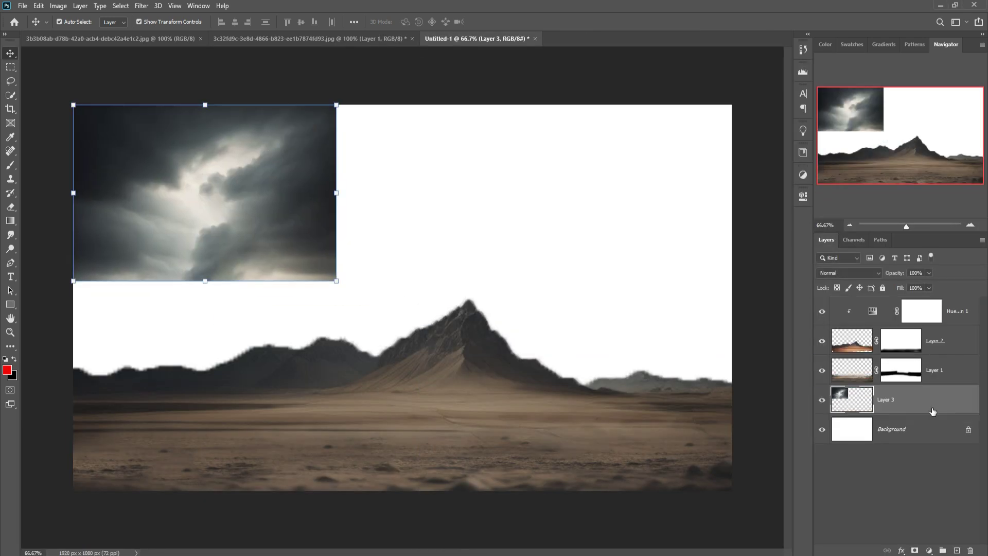
left_click_drag(335, 281, 731, 426)
key("Return")
left_click_drag(885, 311, 885, 411)
Step: Try a Smudge stroke on the front desert ridge, then undo it
left_click(103, 360)
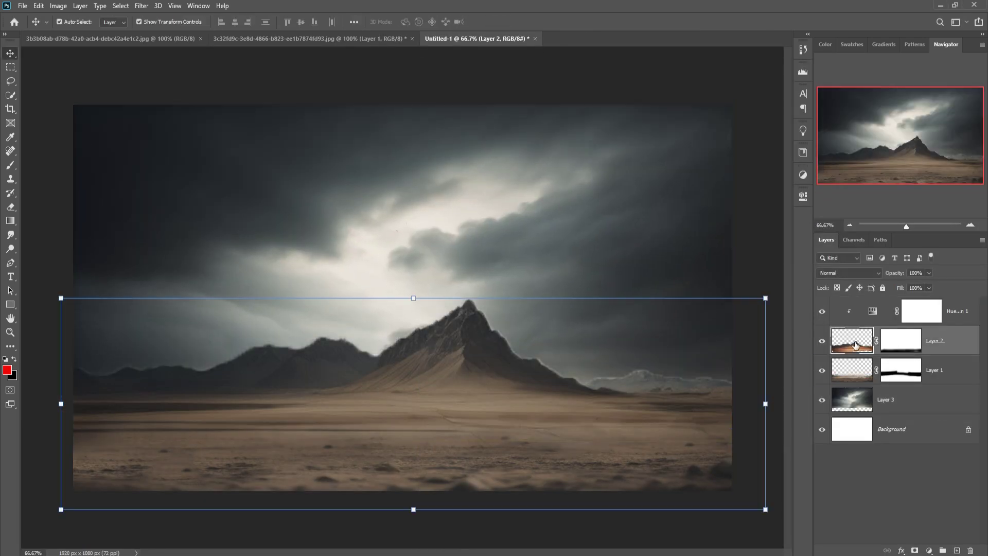
left_click(10, 235)
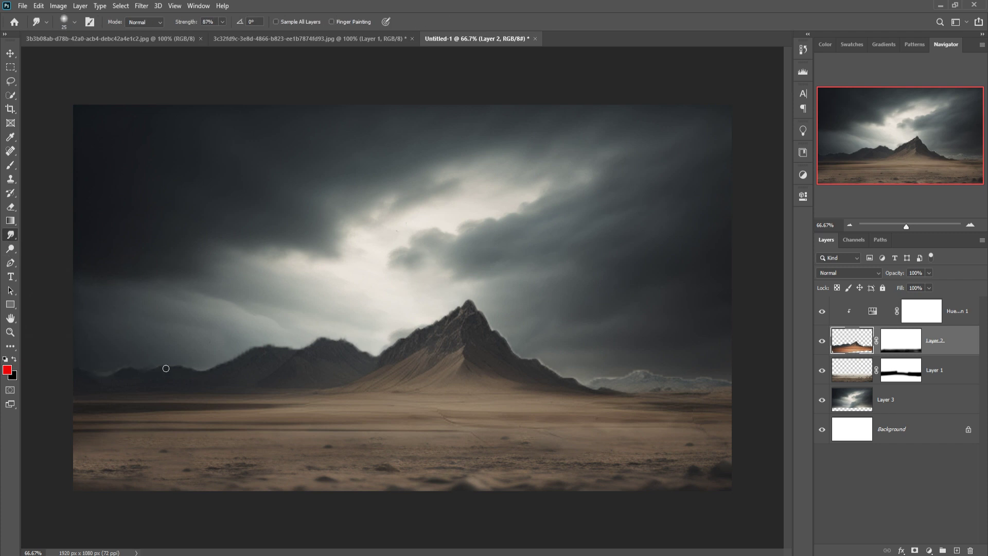
key("ctrl+z")
Step: Close the first source image and bring the monster in as Layer 4 above Hue/Saturation, centred in the desert
left_click(10, 53)
left_click(200, 38)
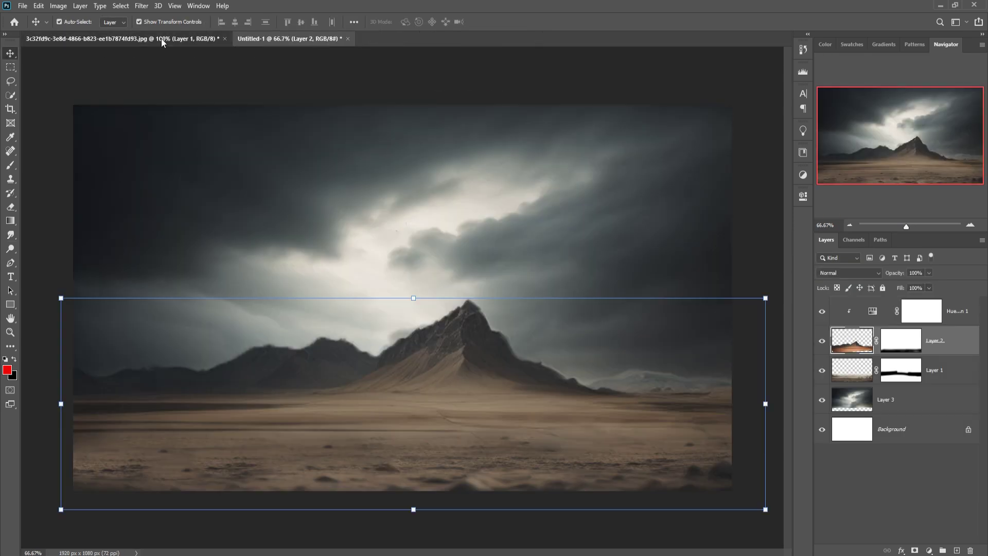
left_click_drag(397, 36, 514, 103)
left_click_drag(566, 257, 309, 283)
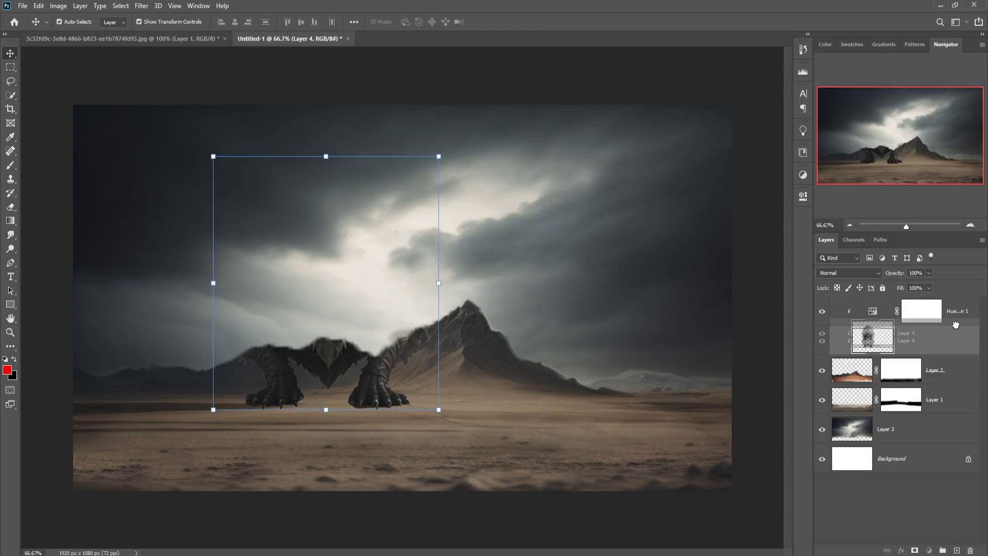
left_click_drag(955, 324, 956, 308)
left_click_drag(332, 260, 400, 302)
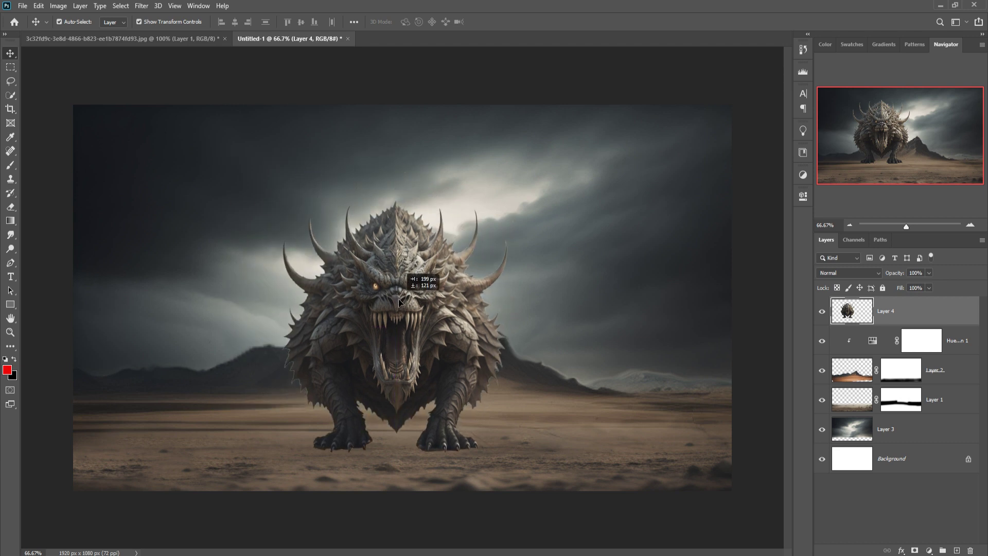
Step: Scale the monster up to about 117% and nudge it down-left
key("ctrl+t")
left_click_drag(395, 198, 402, 150)
left_click_drag(412, 361, 410, 365)
left_click(510, 21)
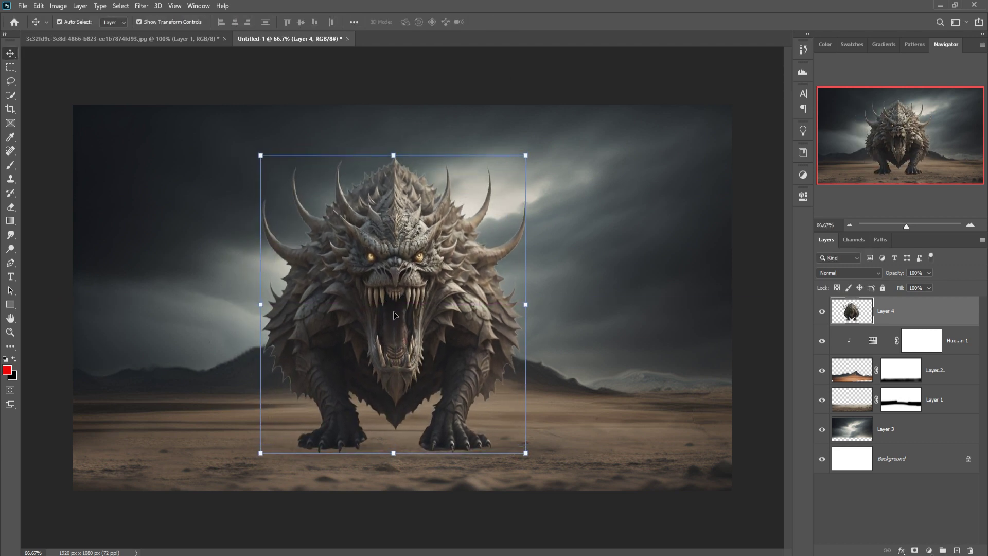
Step: Lasso around both feet and the gaps between the claws, then deselect
left_click(11, 81)
scroll(360, 463, "up", 1)
scroll(360, 463, "up", 1)
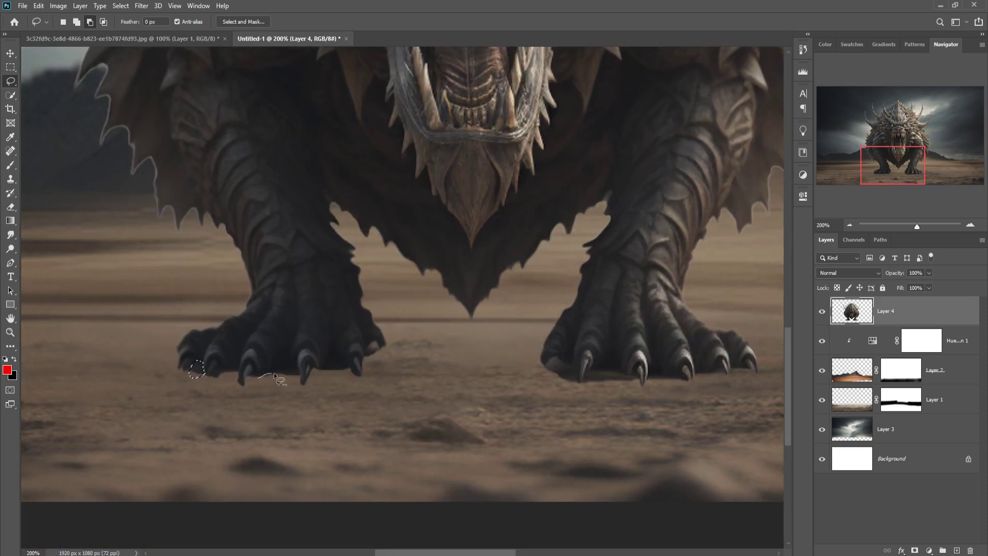
left_click_drag(326, 373, 324, 373)
left_click_drag(551, 372, 552, 374)
left_click(77, 21)
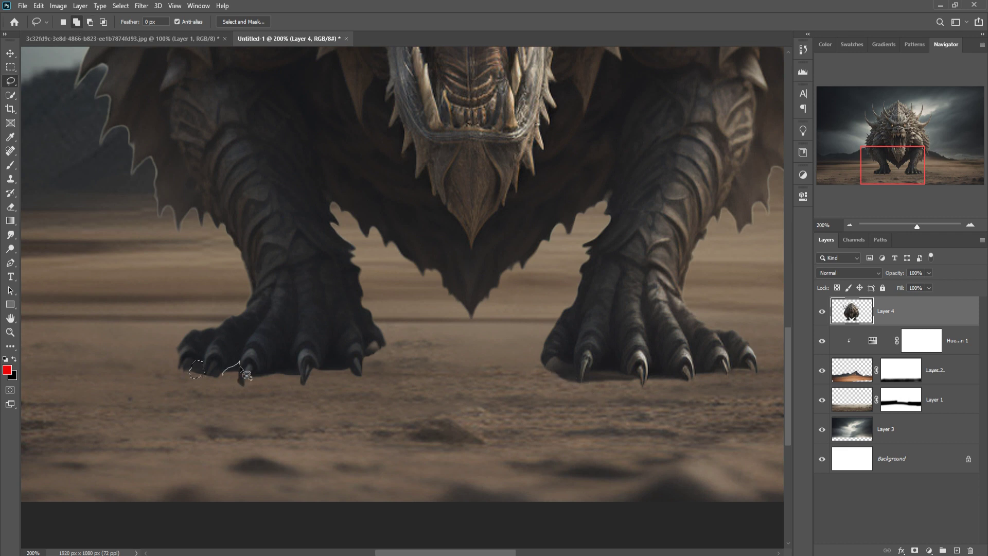
left_click_drag(239, 367, 236, 379)
left_click_drag(255, 374, 275, 382)
mouse_move(318, 368)
left_mouse_down()
mouse_move(332, 359)
mouse_move(318, 370)
left_mouse_up()
left_click_drag(552, 375, 577, 375)
left_click_drag(637, 378, 640, 385)
left_click(120, 5)
key("v")
Step: Add an empty Layer 5 above the Hue/Saturation layer for the shadow
left_click(921, 340)
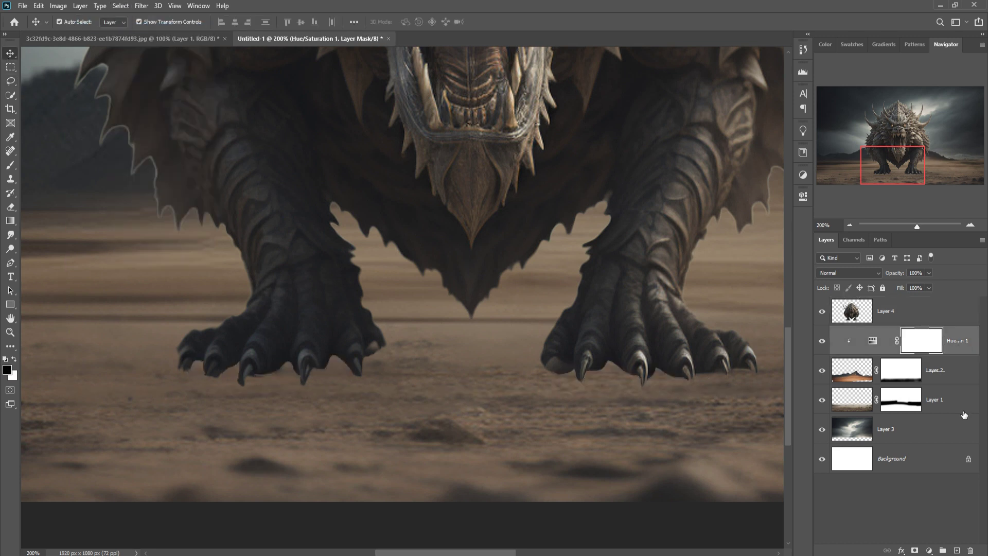
key("ctrl+shift+alt+n")
left_click(11, 165)
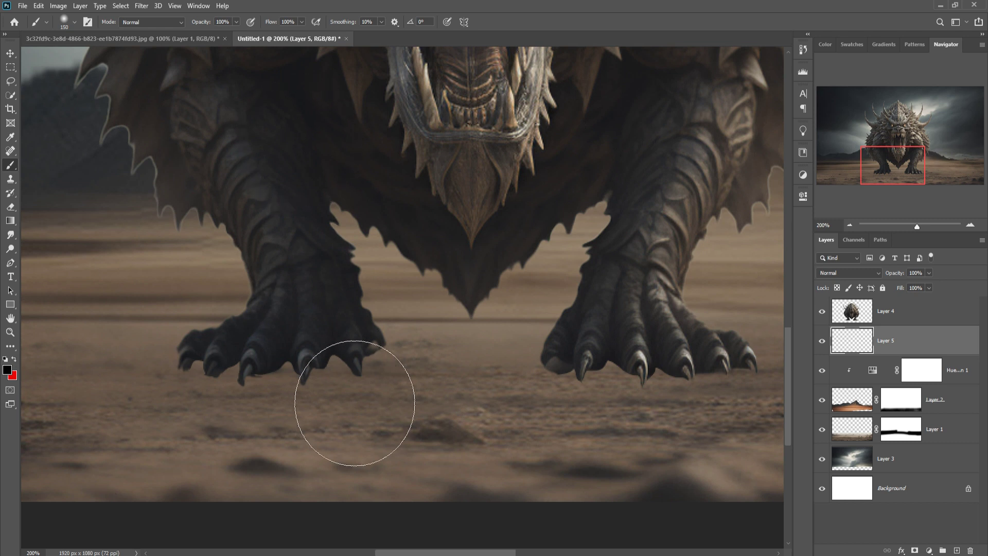
Step: Paint a soft shadow on Layer 5 and transform it wide and flat under the monster's feet
left_click(297, 373)
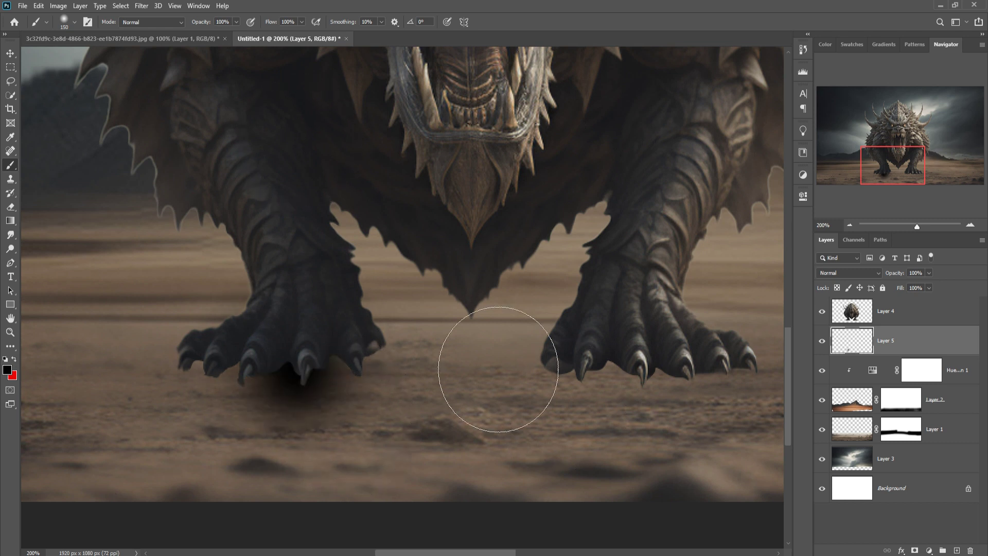
key("v")
left_click_drag(432, 368, 648, 368)
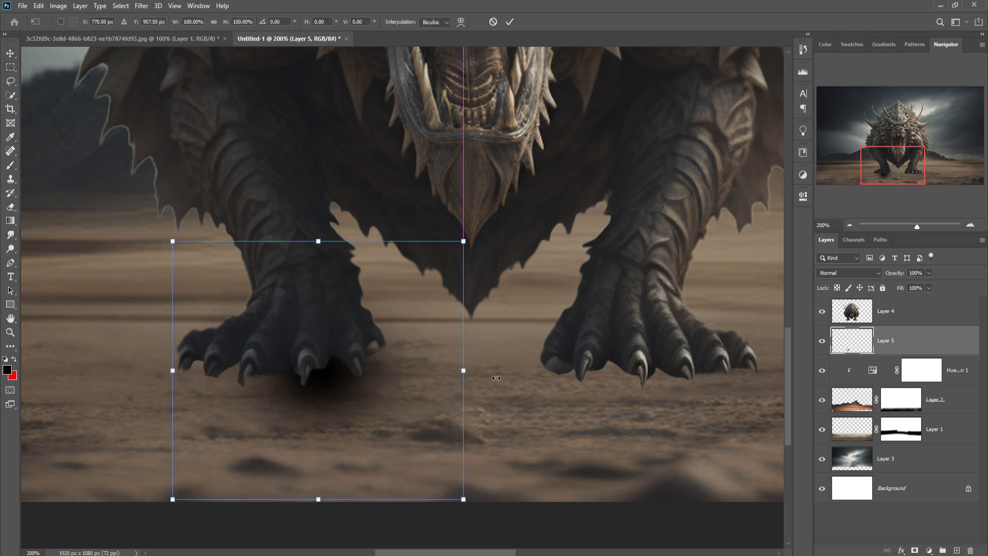
left_click_drag(405, 241, 404, 384)
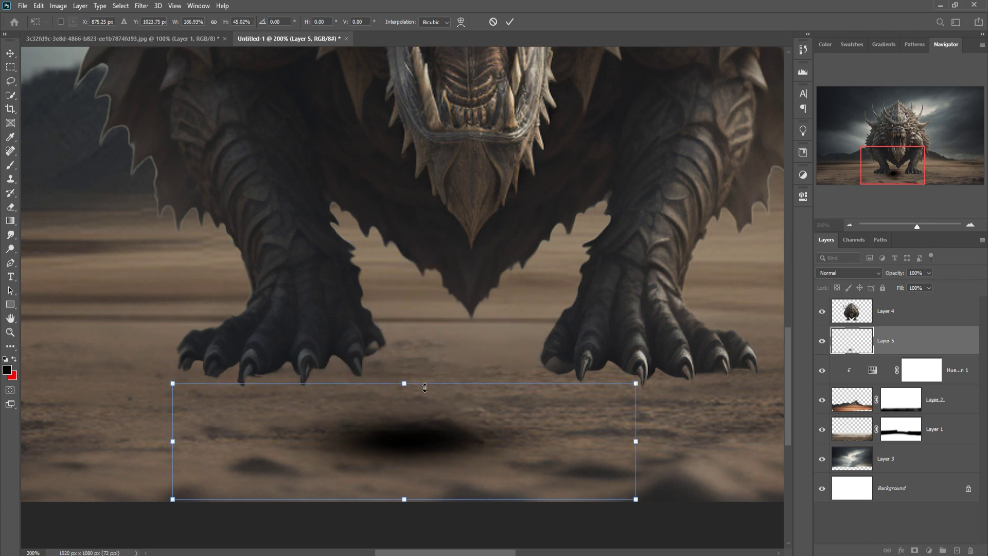
left_click_drag(173, 441, 46, 443)
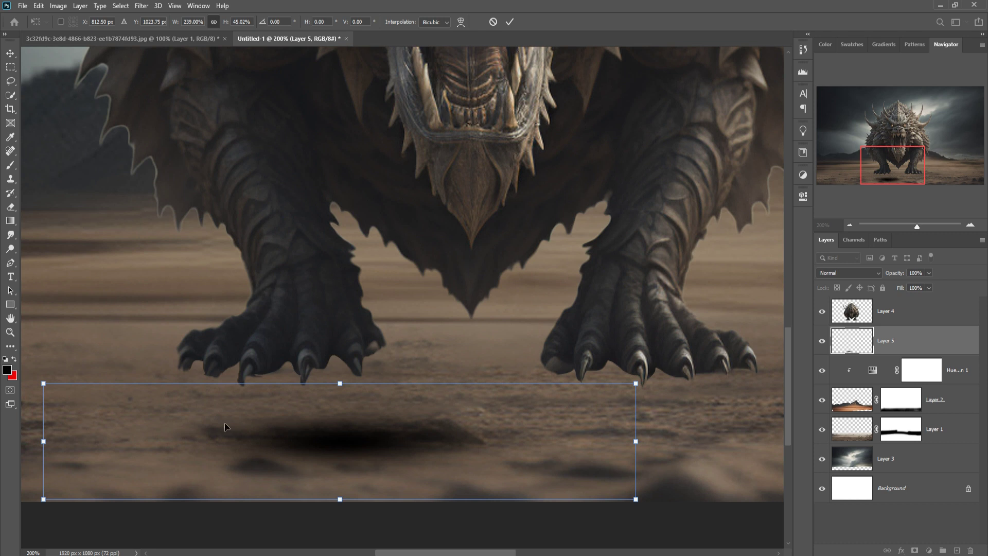
left_click_drag(343, 445, 244, 376)
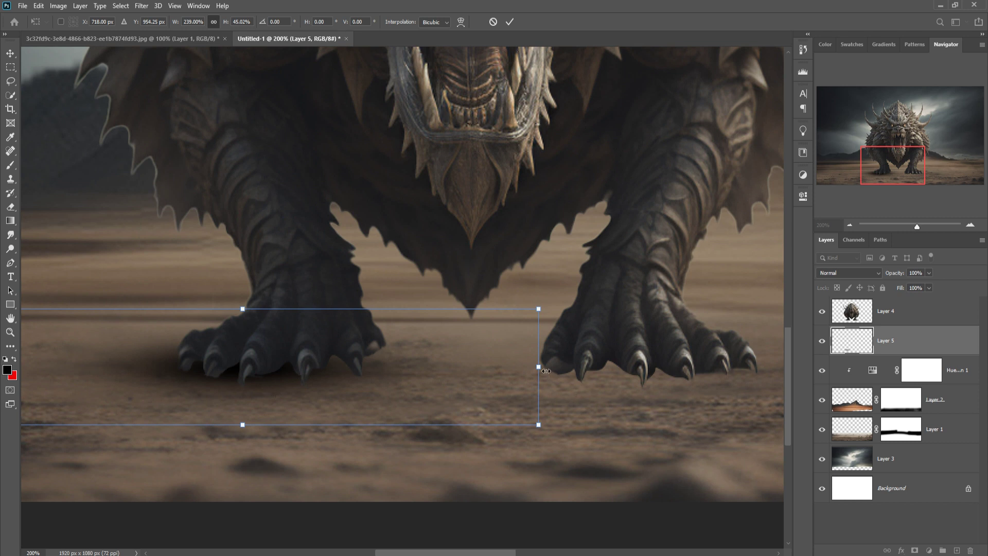
left_click_drag(545, 371, 695, 370)
left_click_drag(325, 311, 326, 298)
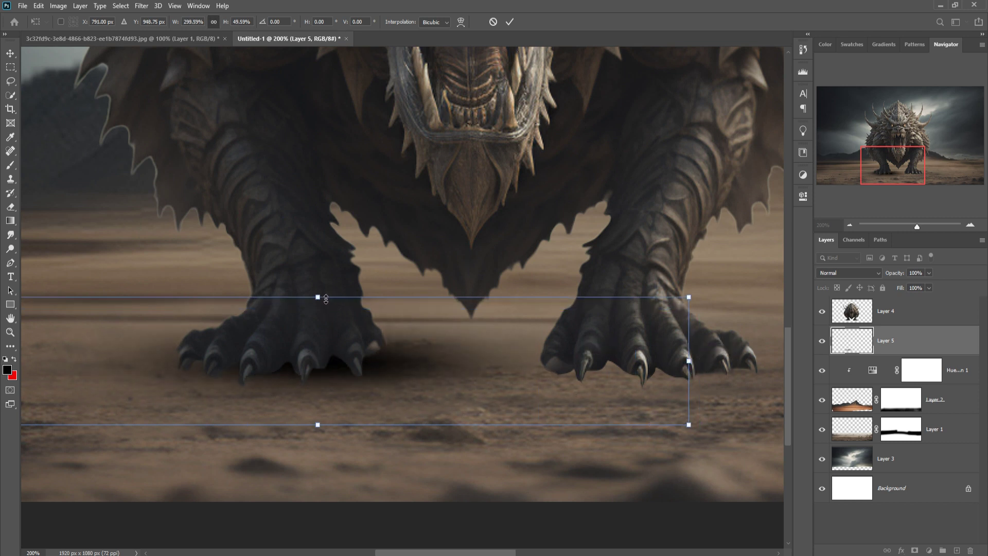
mouse_move(400, 367)
left_mouse_down()
mouse_move(357, 368)
mouse_move(365, 381)
left_mouse_up()
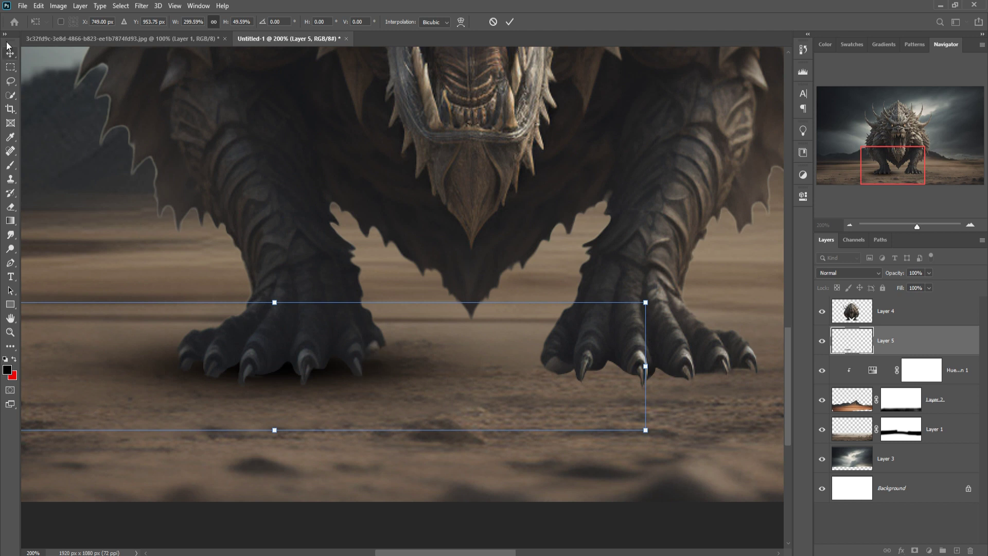
key("Return")
Step: Duplicate the foot shadow layer as Layer 5 copy
right_click(927, 344)
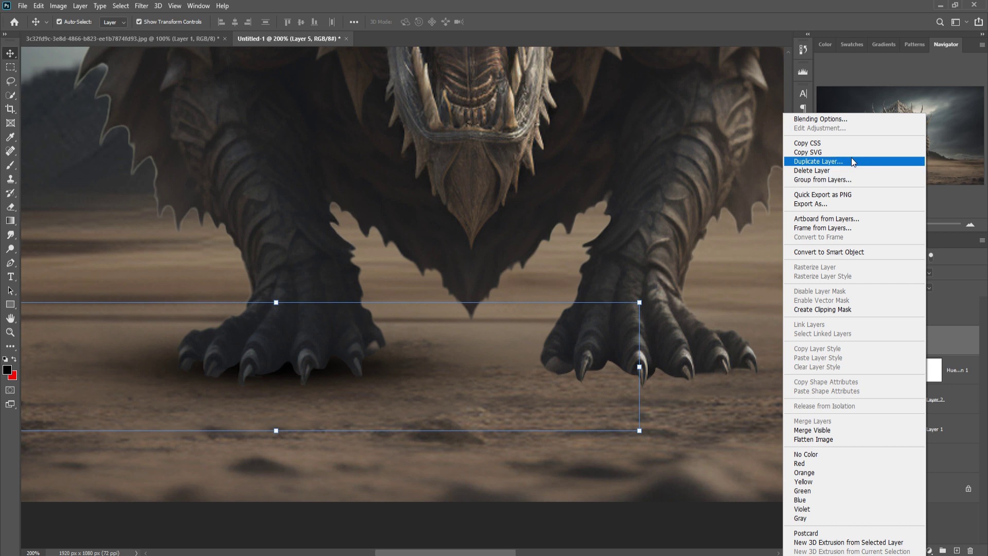
left_click(771, 4)
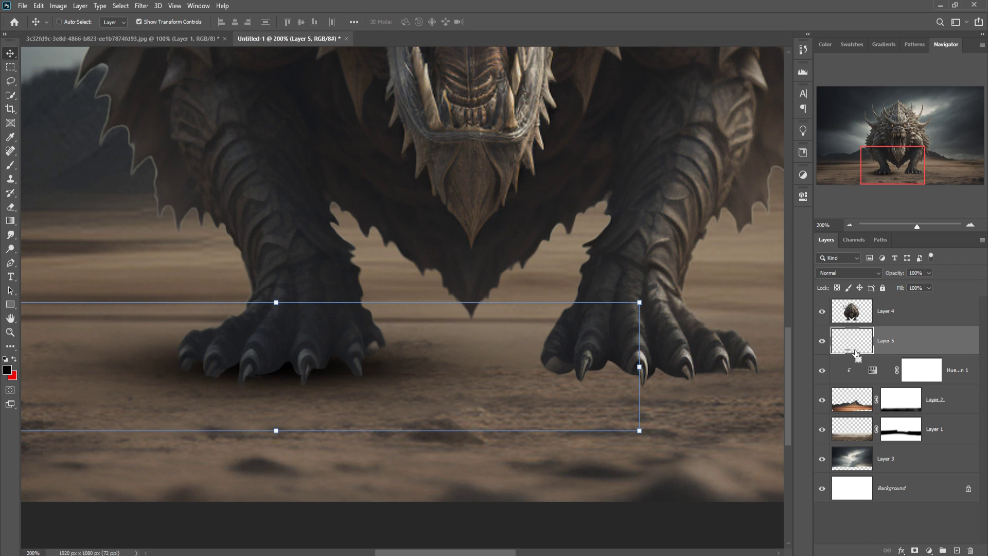
right_click(942, 340)
left_click(854, 165)
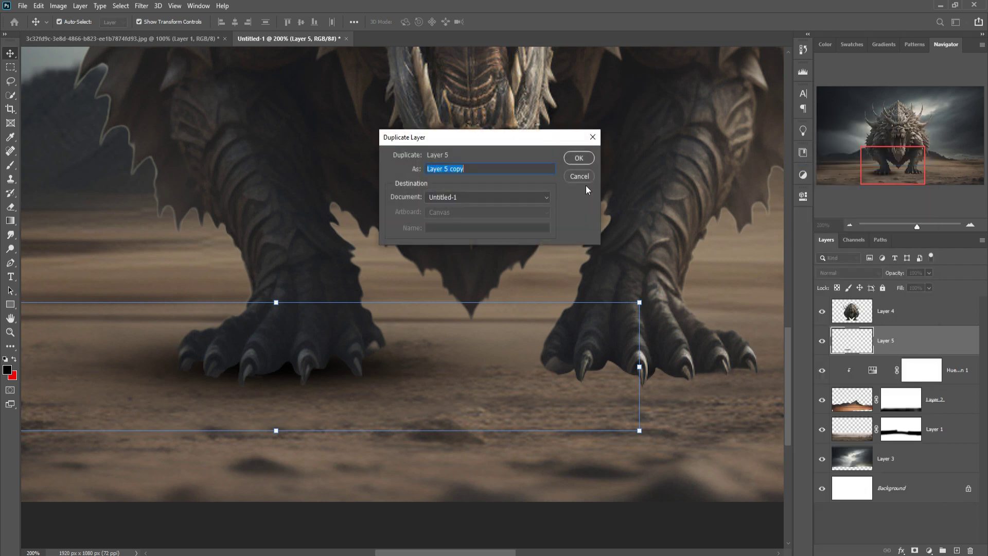
left_click(573, 161)
Step: Move the shadow copy under the right foot and widen it slightly
mouse_move(397, 369)
left_mouse_down()
mouse_move(714, 375)
mouse_move(524, 392)
left_mouse_up()
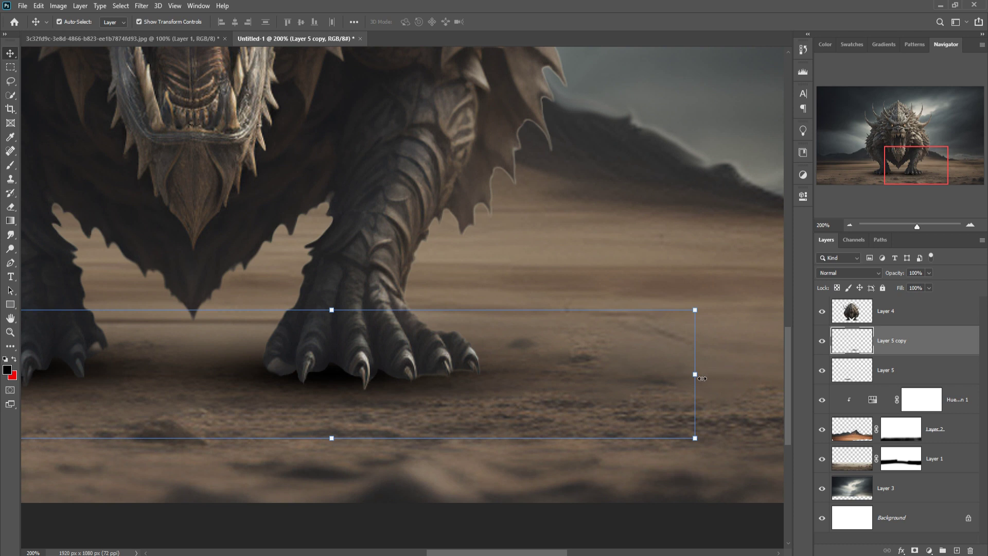
left_click_drag(702, 379, 730, 375)
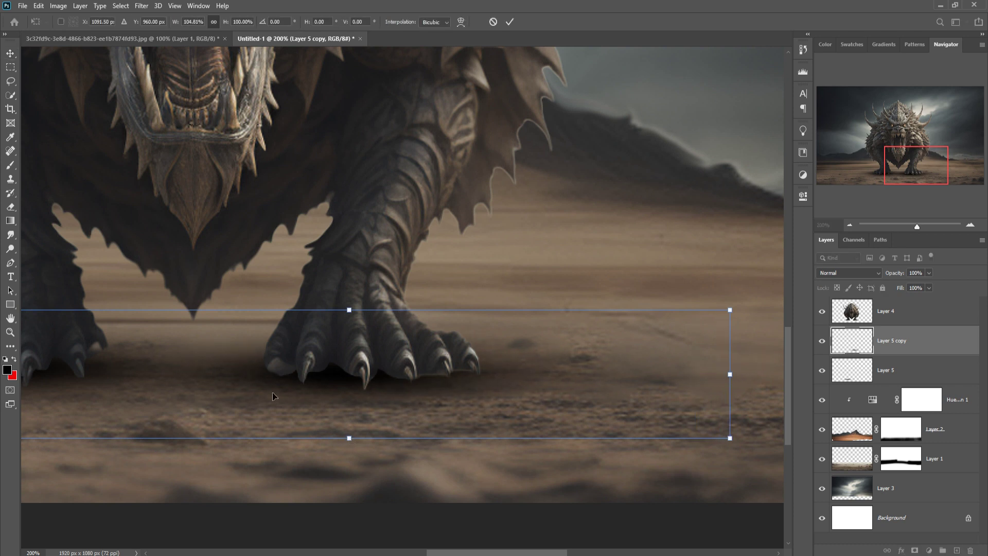
left_click(509, 23)
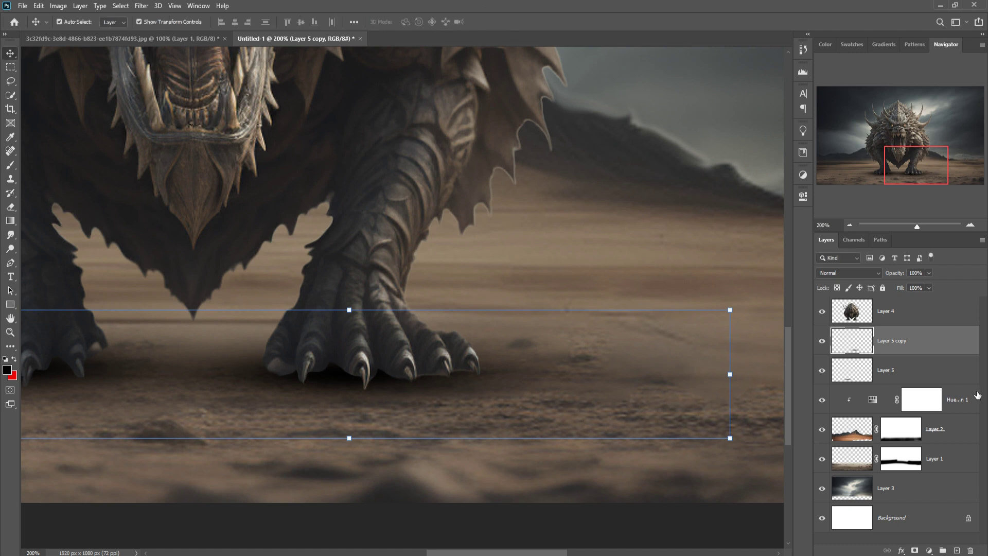
left_click(913, 316)
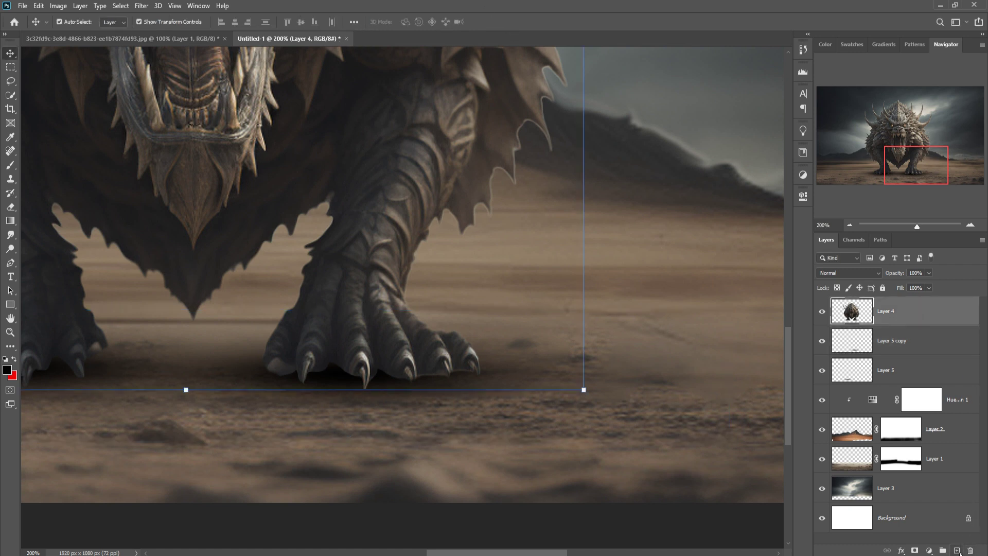
Step: Add Layer 6 above the monster as a clipping mask
left_click(957, 551)
right_click(902, 315)
left_click(822, 308)
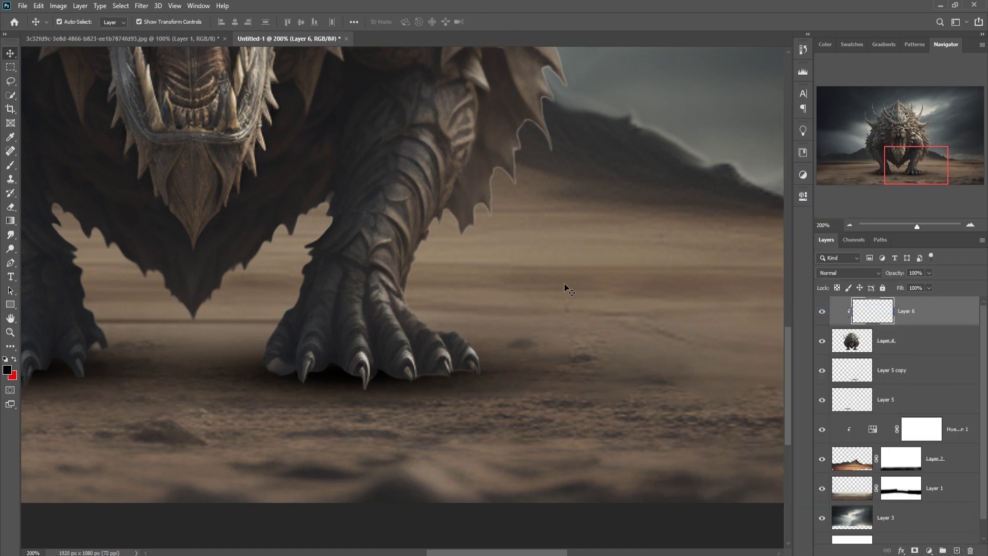
Step: Shade the sand around the claws with a 100 px brush at 12% opacity, then fit the image on screen
left_click(11, 166)
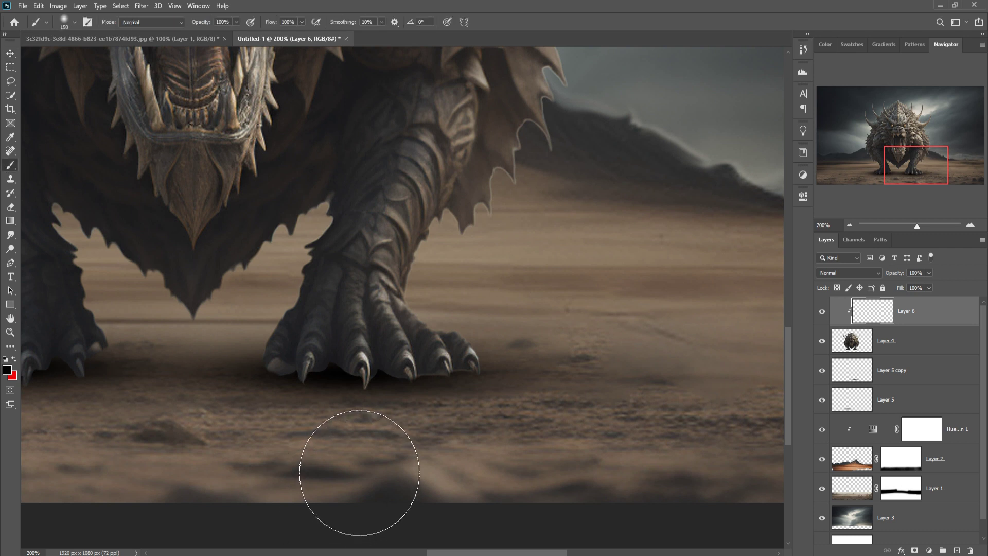
left_click(236, 22)
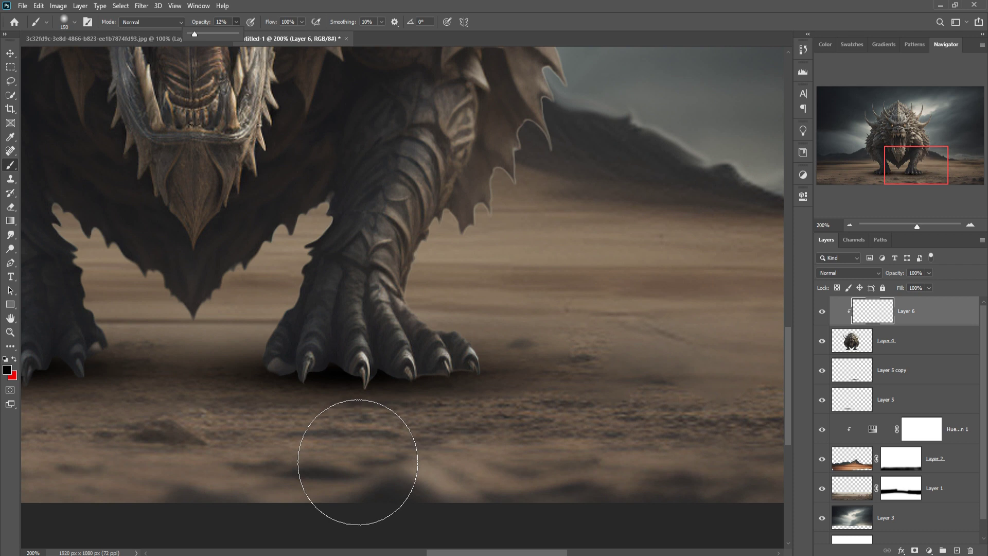
key("bracketleft")
key("bracketleft")
mouse_move(323, 438)
left_mouse_down()
mouse_move(307, 422)
mouse_move(375, 425)
mouse_move(410, 446)
mouse_move(419, 423)
mouse_move(423, 441)
mouse_move(458, 452)
mouse_move(466, 434)
mouse_move(481, 457)
mouse_move(512, 425)
mouse_move(491, 439)
mouse_move(461, 426)
mouse_move(479, 470)
mouse_move(463, 434)
mouse_move(518, 469)
mouse_move(441, 479)
mouse_move(375, 425)
mouse_move(326, 473)
mouse_move(287, 408)
mouse_move(286, 443)
mouse_move(232, 396)
mouse_move(468, 350)
left_mouse_up()
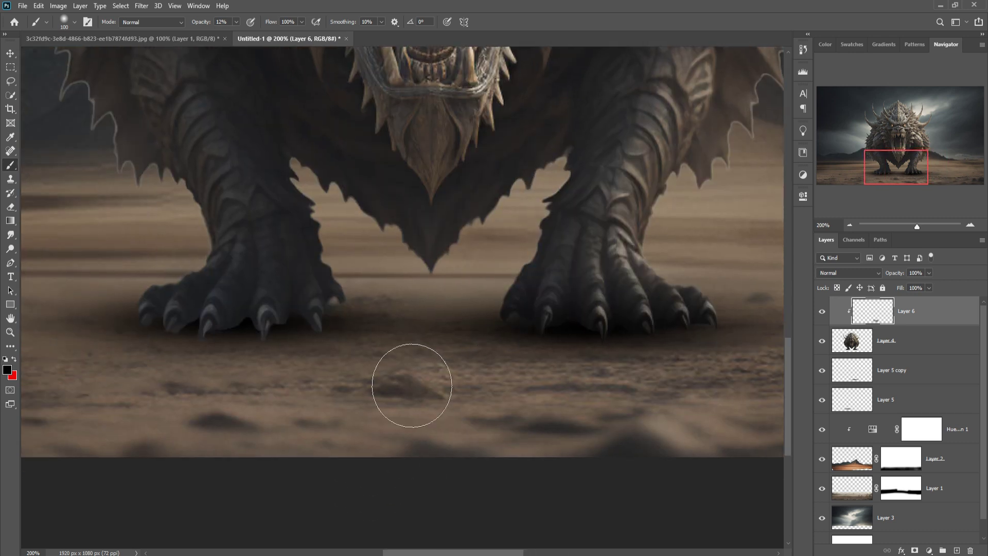
mouse_move(410, 379)
left_mouse_down()
mouse_move(362, 375)
mouse_move(396, 373)
mouse_move(404, 353)
mouse_move(417, 364)
mouse_move(304, 386)
mouse_move(209, 379)
mouse_move(196, 406)
mouse_move(153, 410)
mouse_move(171, 374)
left_mouse_up()
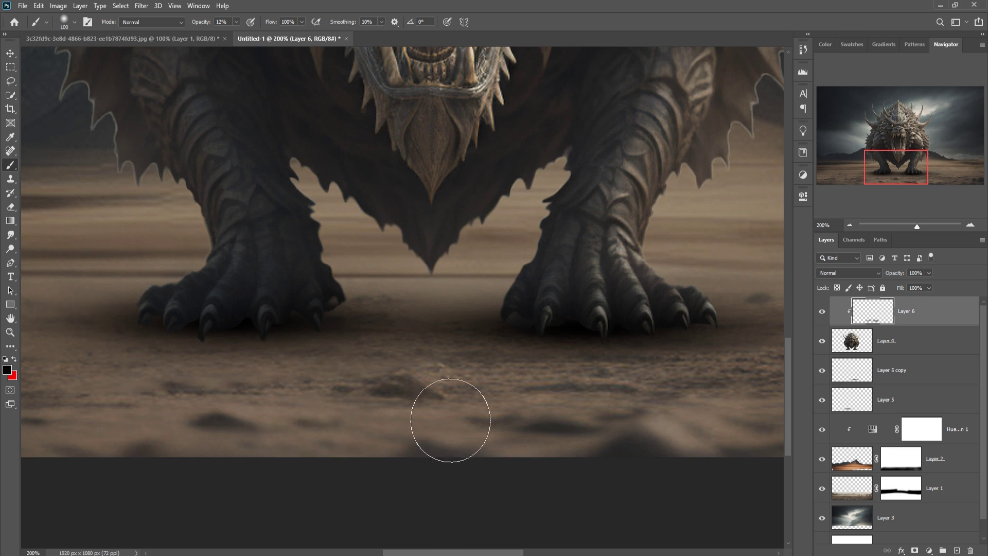
key("v")
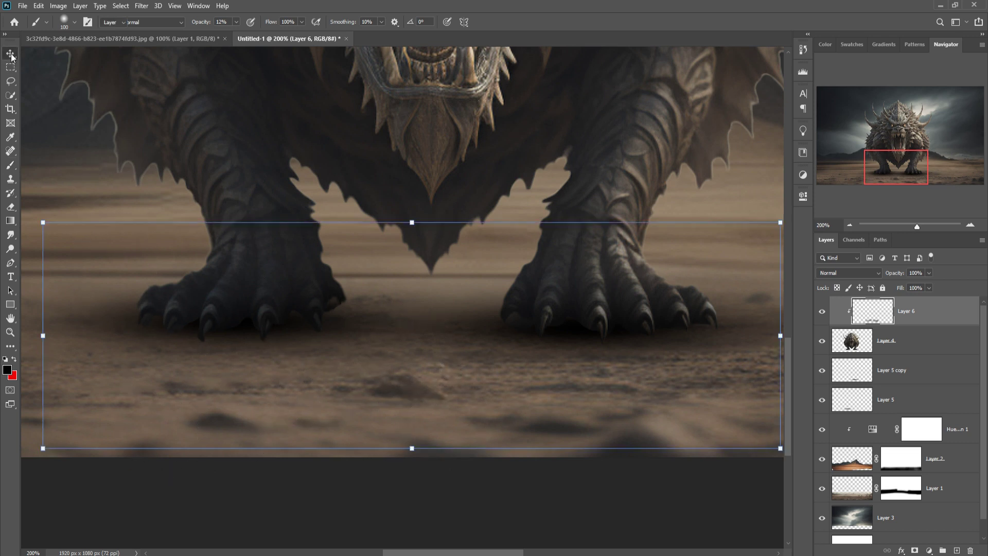
key("ctrl+0")
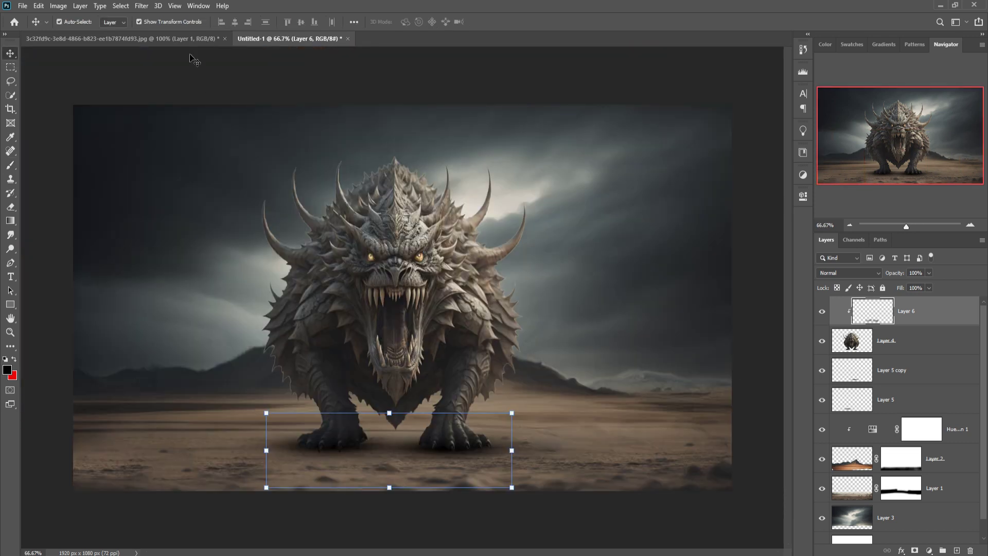
Step: Bring the cloaked man into Untitled-1 and scale him to about 56% in front of the monster
left_click(190, 39)
left_click_drag(191, 39, 566, 148)
left_click_drag(648, 309, 407, 335)
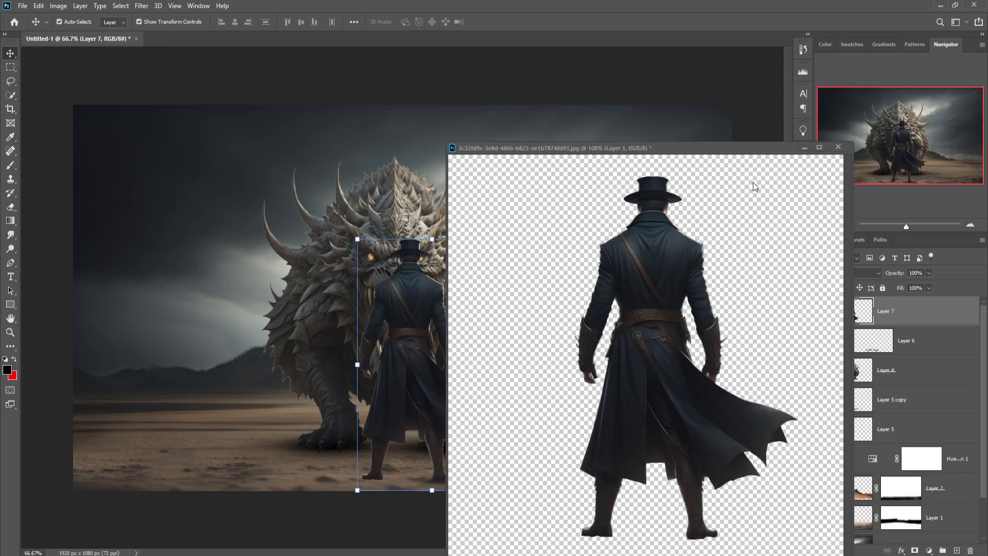
left_click(804, 147)
left_click_drag(432, 238, 431, 330)
mouse_move(435, 405)
left_mouse_down()
mouse_move(407, 405)
mouse_move(417, 382)
left_mouse_up()
left_click_drag(420, 327, 412, 346)
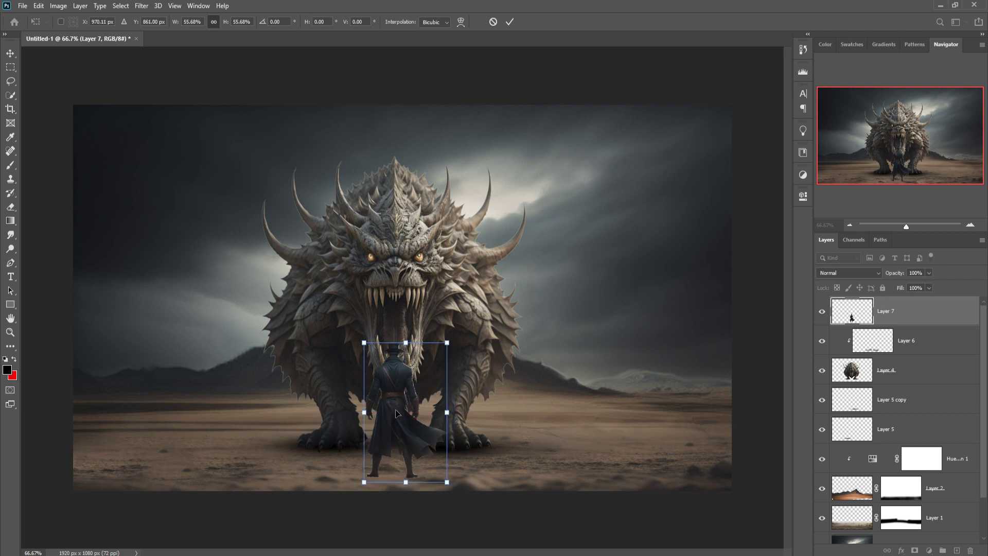
left_click_drag(396, 414, 401, 414)
left_click(510, 22)
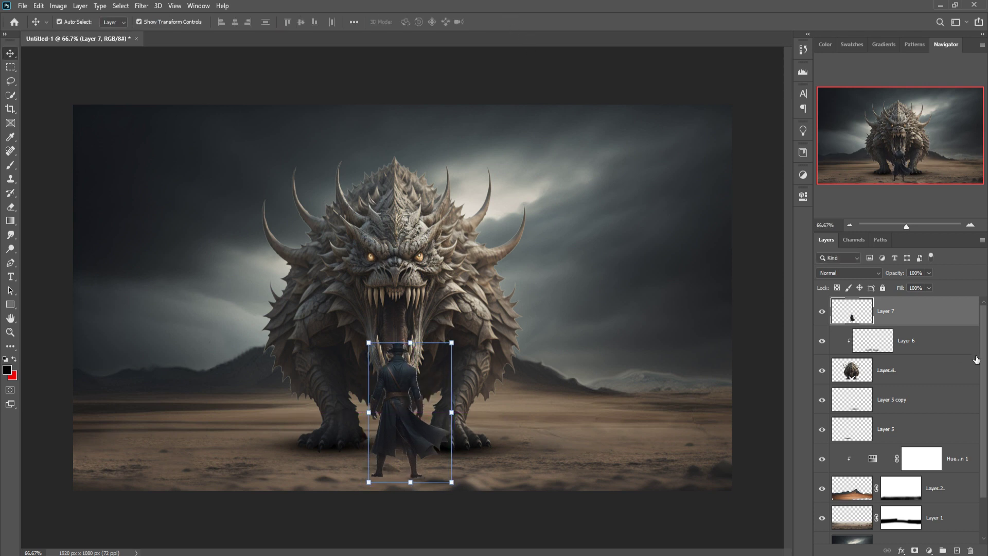
Step: Add empty Layer 8 beneath the man, set the brush to 100% opacity, and zoom to 200%
key("ctrl+shift+alt+n")
left_click(10, 164)
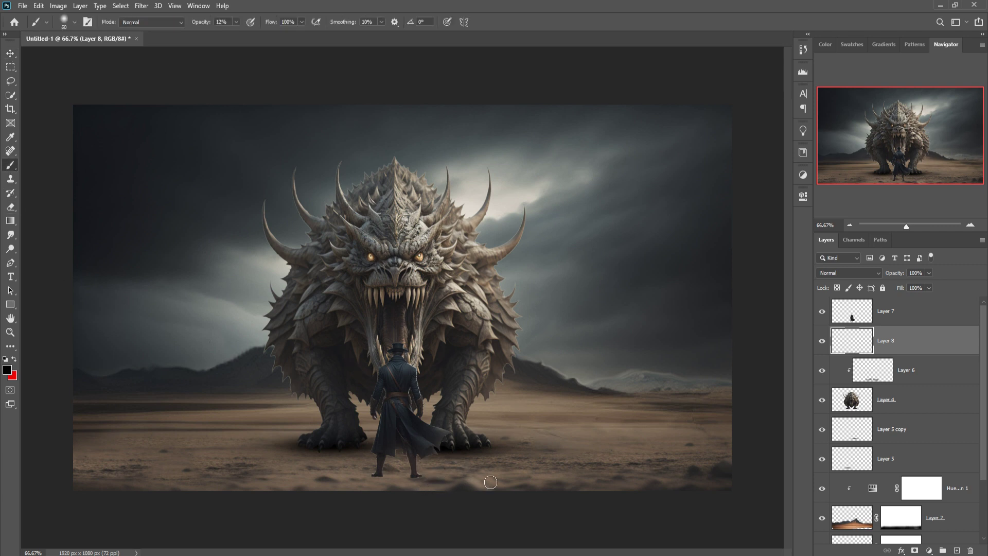
left_click(236, 22)
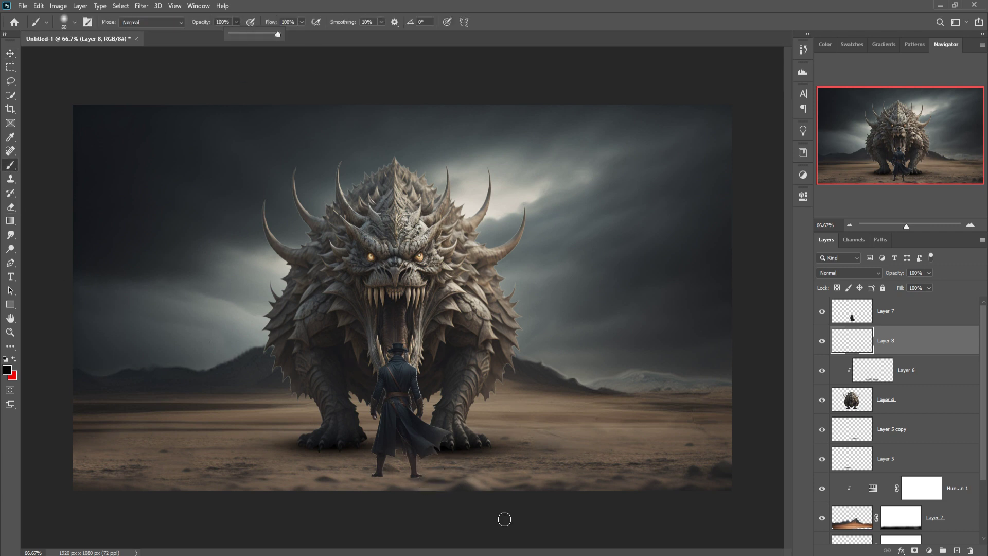
key("v")
key("ctrl+plus")
key("ctrl+plus")
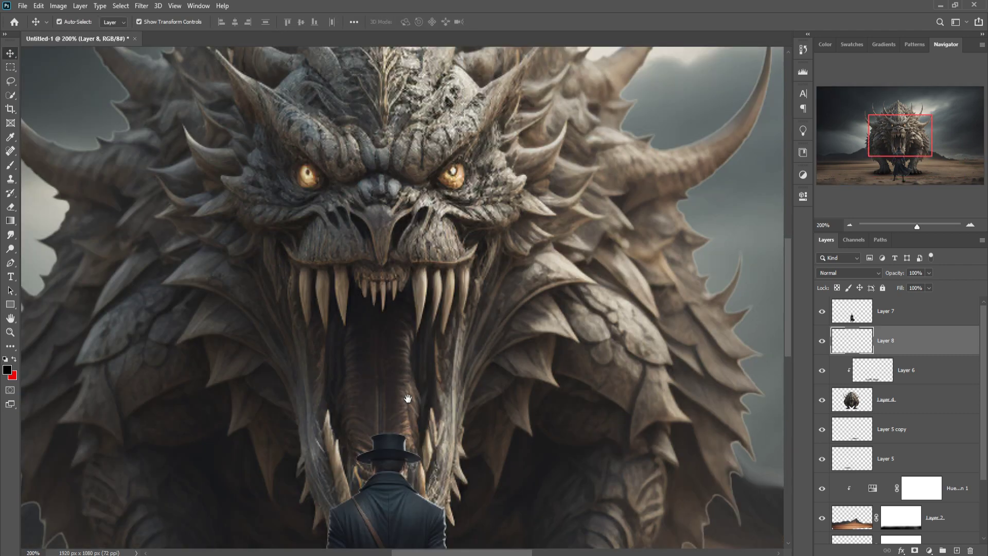
Step: Flatten and widen the shadow under the man's right boot on Layer 8
left_click_drag(408, 398, 442, 270)
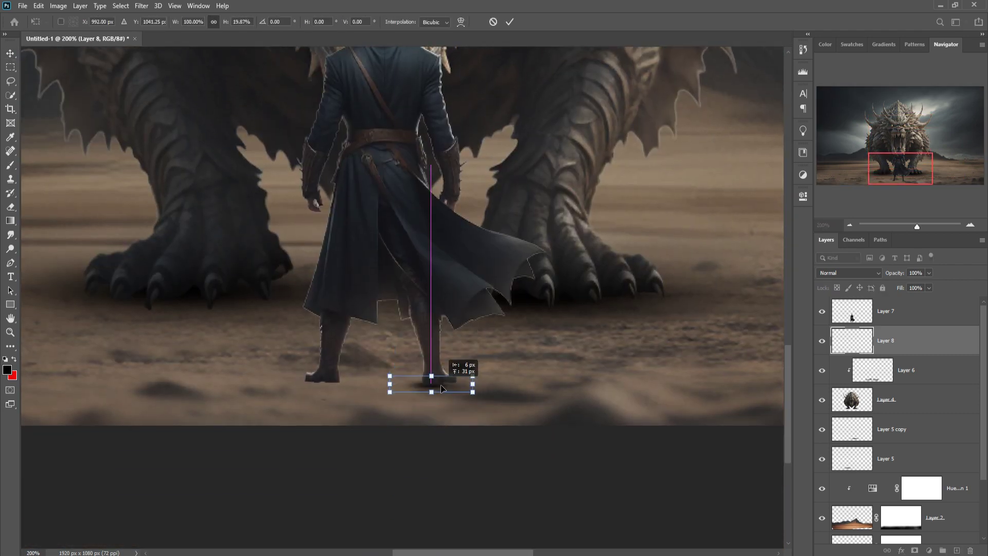
mouse_move(443, 346)
left_mouse_down()
mouse_move(447, 386)
mouse_move(492, 387)
left_mouse_up()
left_click_drag(396, 390, 379, 390)
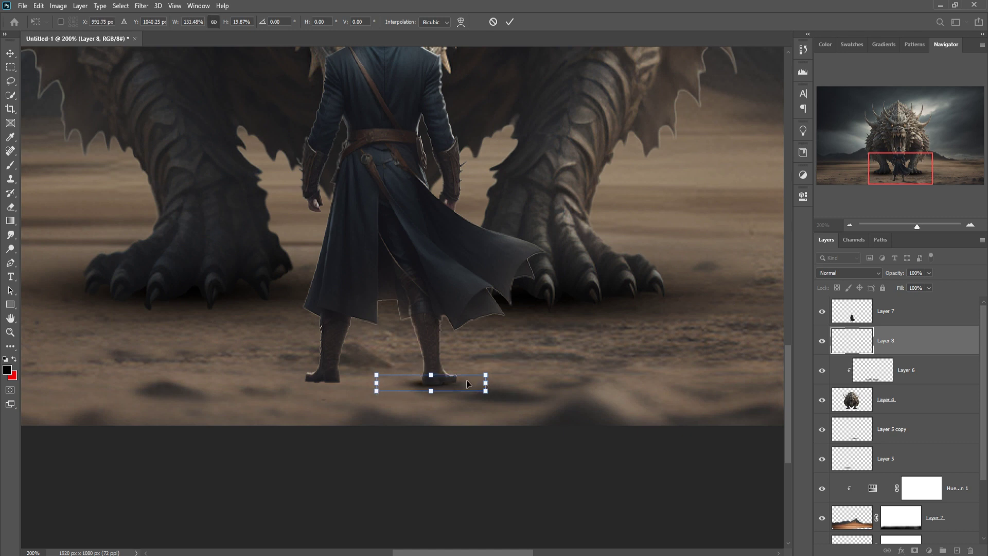
mouse_move(487, 390)
left_mouse_down()
mouse_move(541, 388)
mouse_move(481, 384)
left_mouse_up()
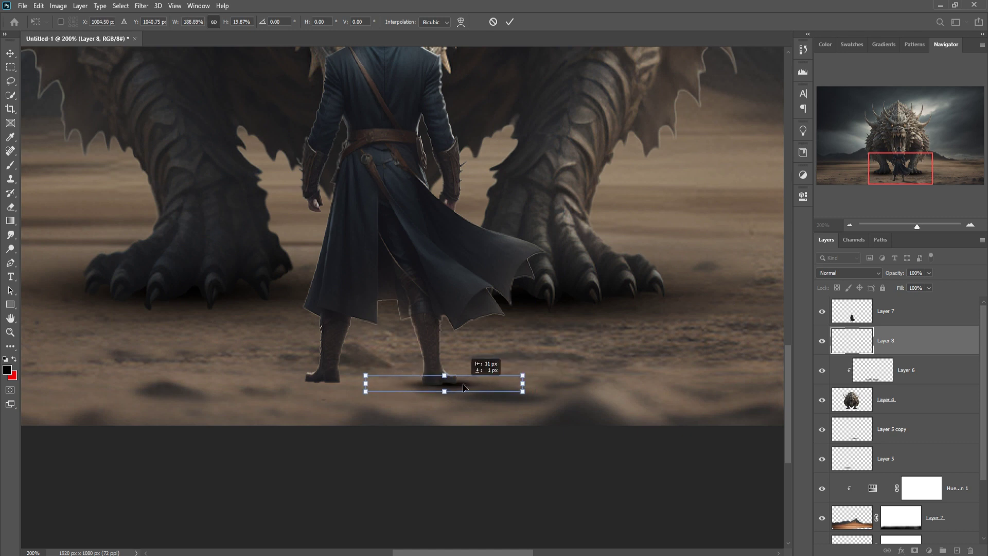
left_click(508, 21)
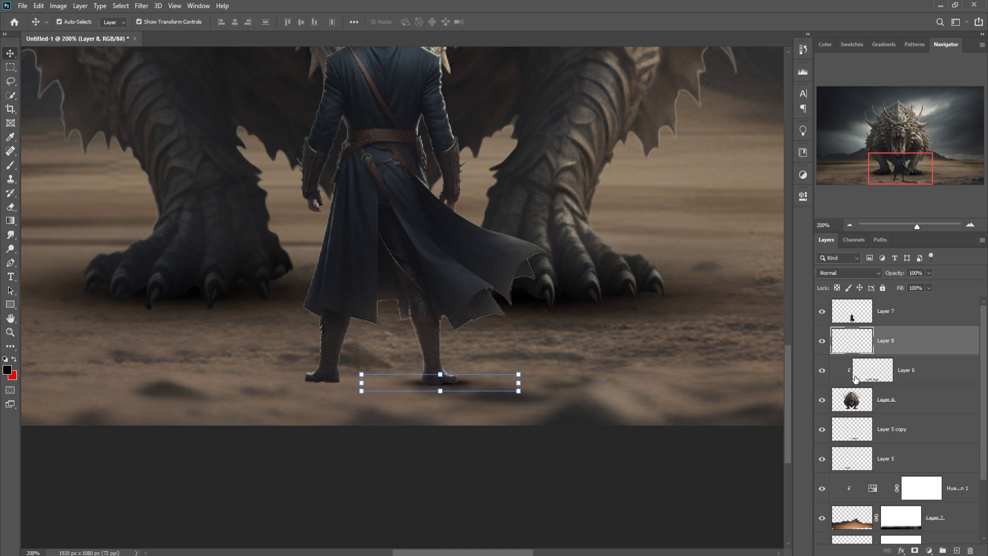
Step: Duplicate the boot shadow as Layer 8 copy and nudge it left under the other boot
right_click(926, 340)
left_click(803, 157)
left_click(578, 158)
key("shift+Left")
key("shift+Left")
key("shift+Left")
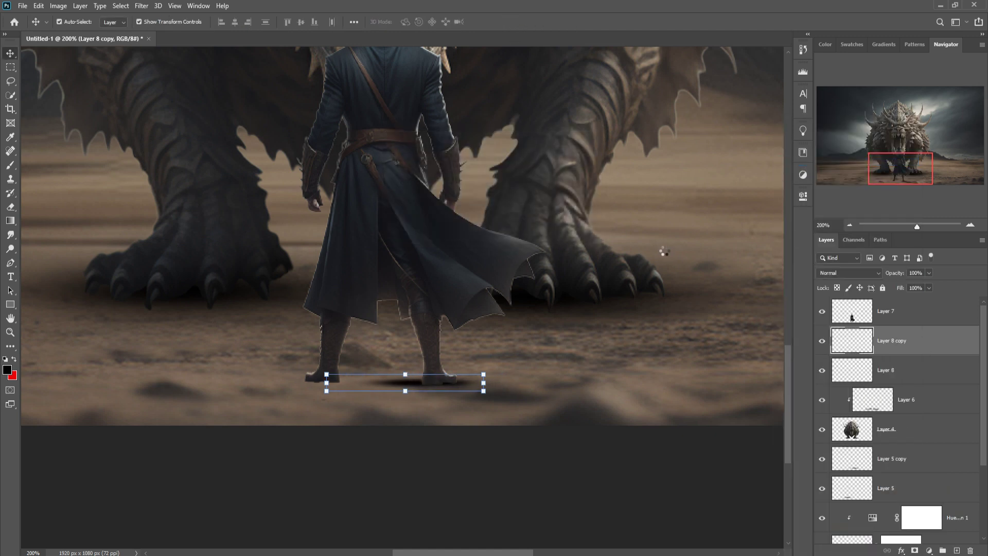
key("shift+Left")
key("shift+Left")
key("shift+Left")
key("shift+Left")
key("shift+Left")
key("shift+Left")
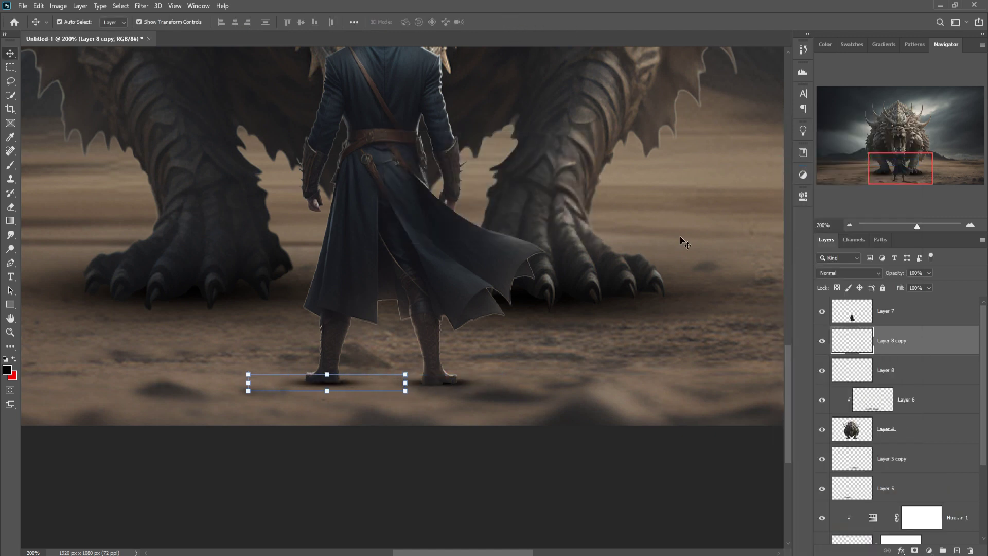
left_click(10, 67)
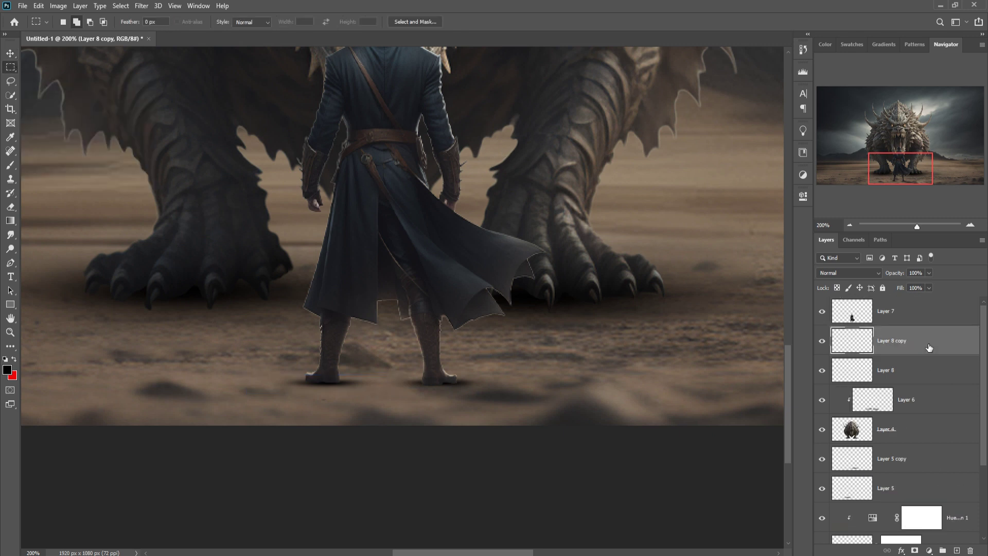
Step: Add a new layer clipped to the man and paint shadow onto his boot soles
left_click(921, 311)
left_click(957, 550)
right_click(921, 311)
left_click(823, 309)
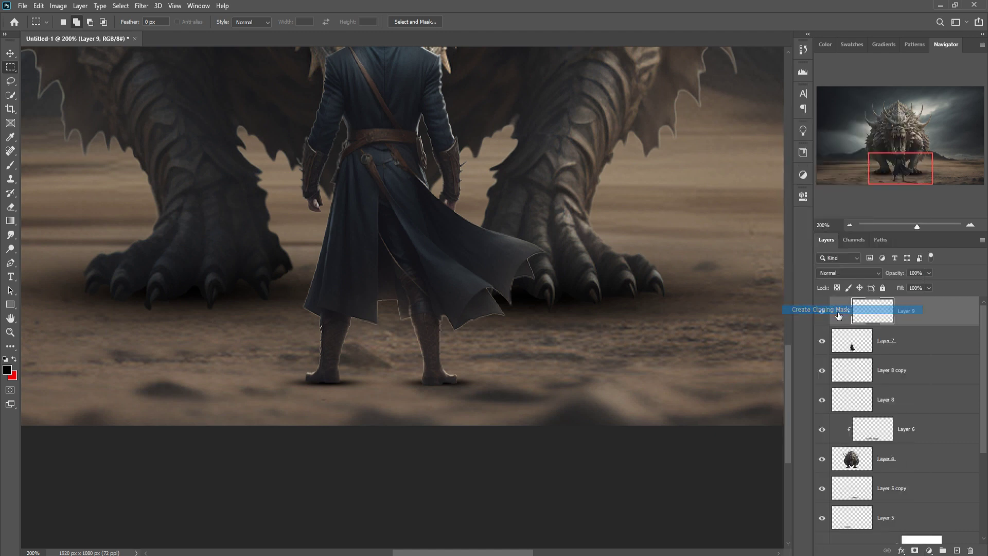
key("b")
left_click_drag(463, 391, 447, 388)
left_click_drag(339, 391, 324, 388)
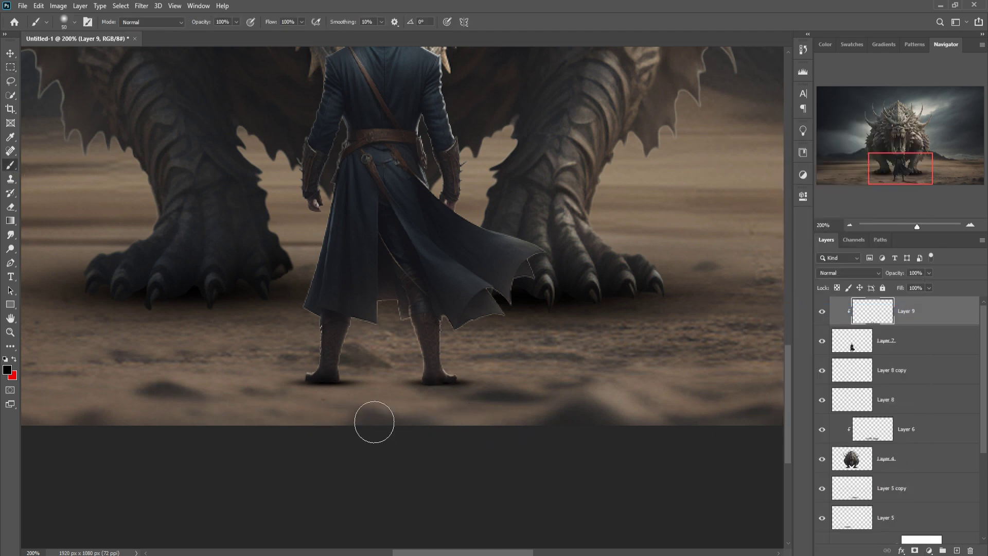
Step: Add new Layer 10 above the Layer 5 copy shadow and choose a light grey colour
left_click(9, 56)
key("ctrl+minus")
key("ctrl+minus")
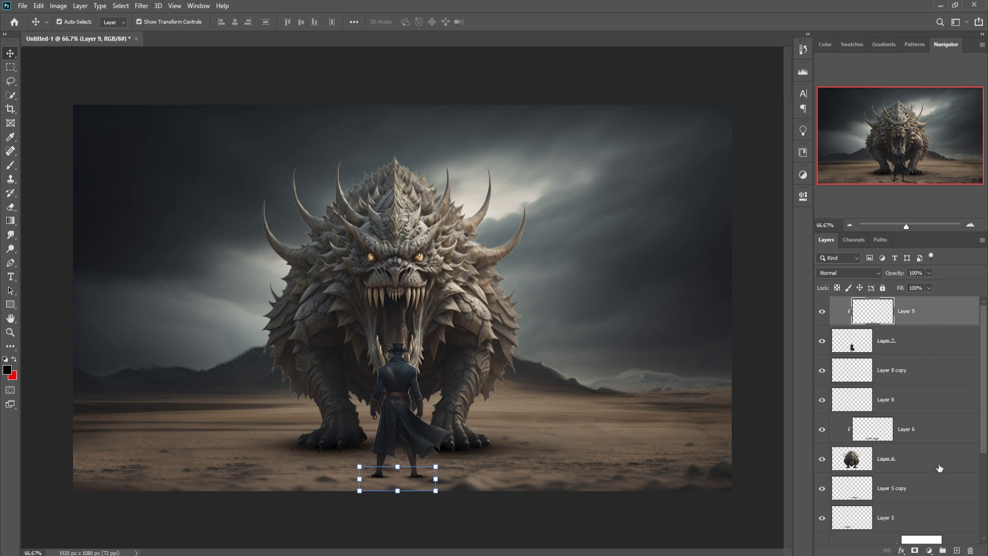
left_click(939, 484)
left_click(957, 550)
key("b")
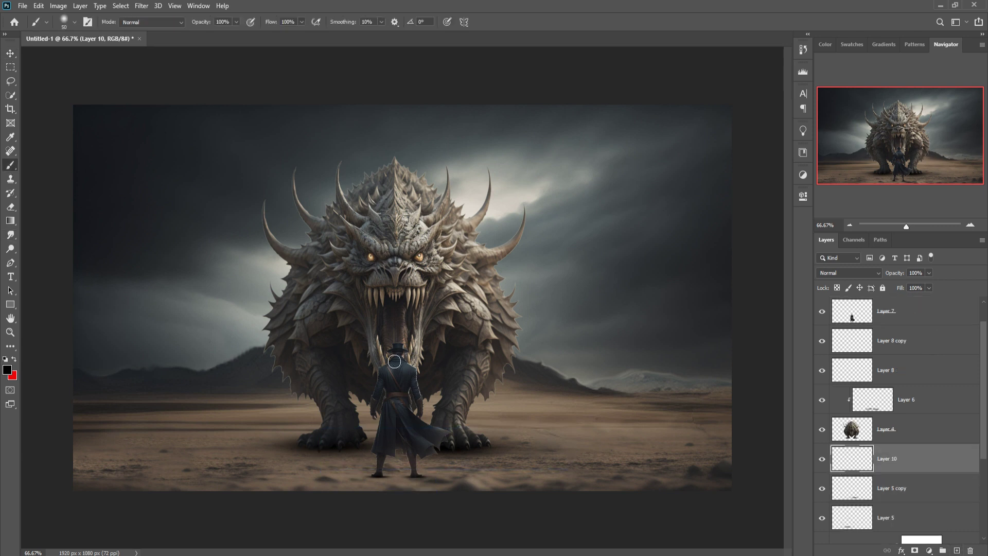
left_click(9, 367)
left_click_drag(625, 184, 625, 194)
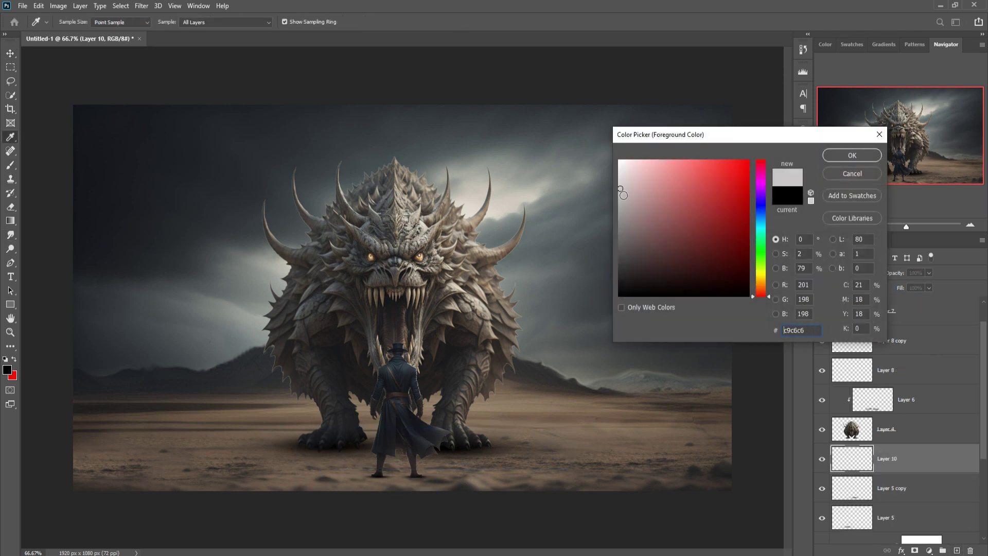
left_click(852, 155)
Step: Brush faint grey dust around the man's legs at 250 px, 11%, and move Layer 10 above Layer 6
key("bracketright")
key("bracketright")
key("bracketright")
key("bracketright")
key("bracketright")
key("bracketright")
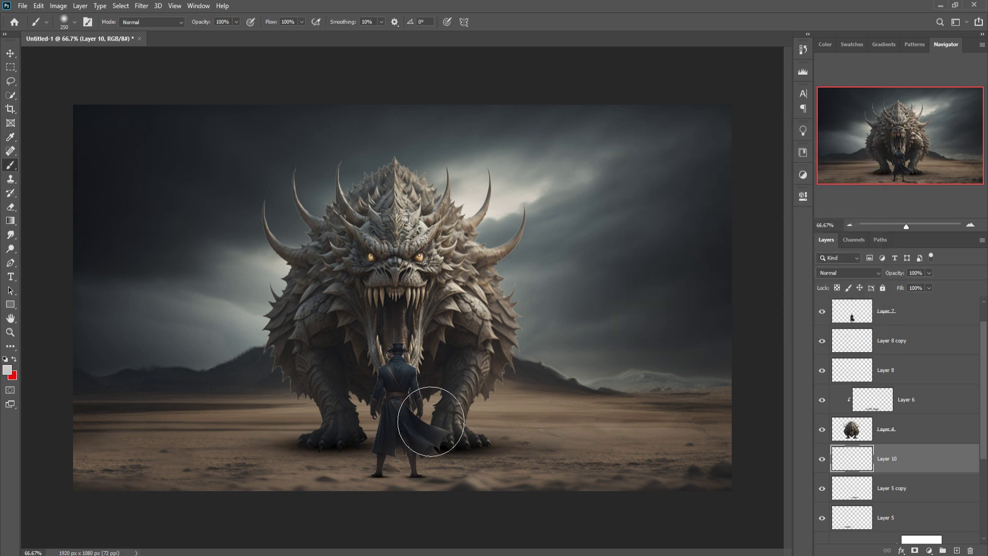
left_click(236, 22)
left_click_drag(419, 408, 450, 402)
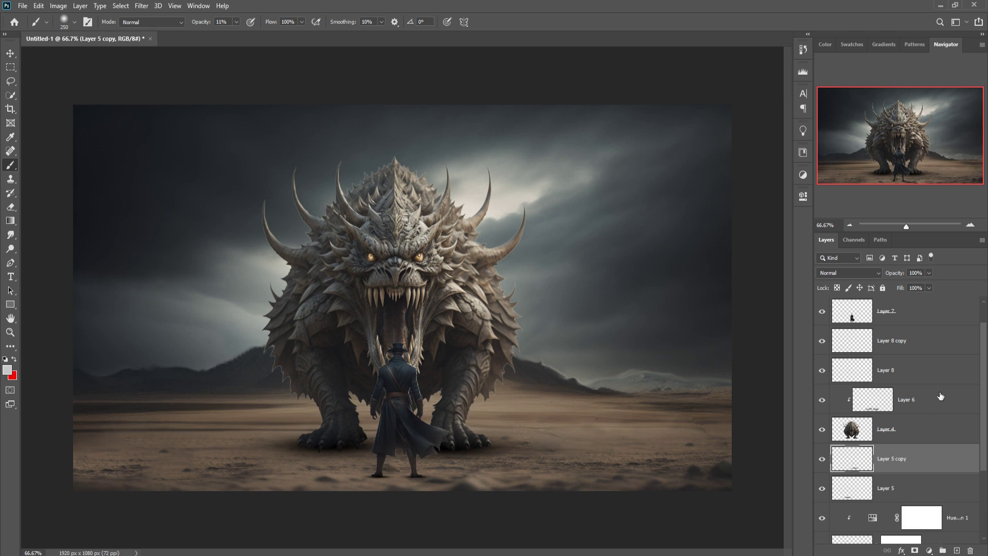
left_click_drag(915, 459, 911, 386)
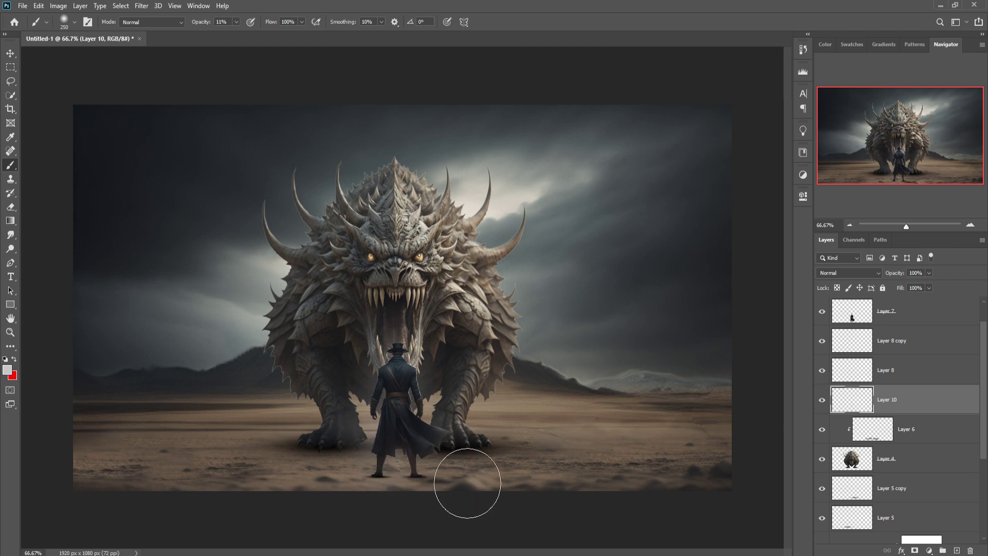
left_click(11, 53)
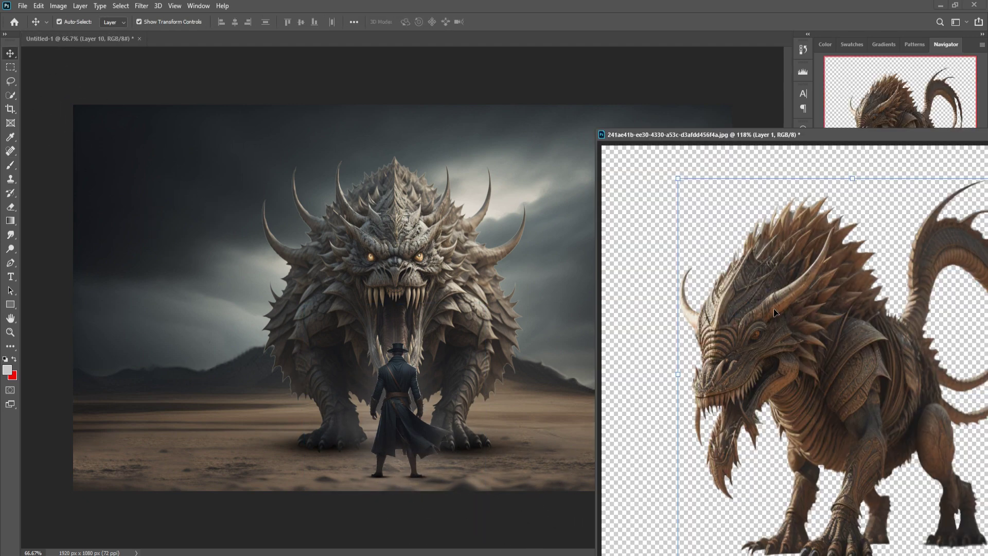
Step: Drag the dragon in as Layer 11, scale it to about 52%, tilt it −1°, and place it at right
left_click_drag(669, 288, 564, 269)
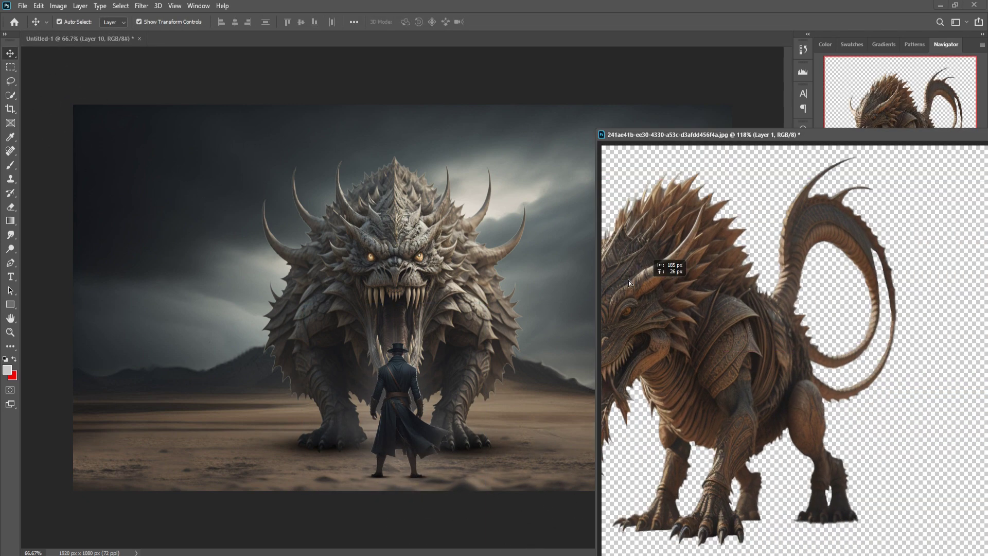
left_click_drag(858, 137, 545, 408)
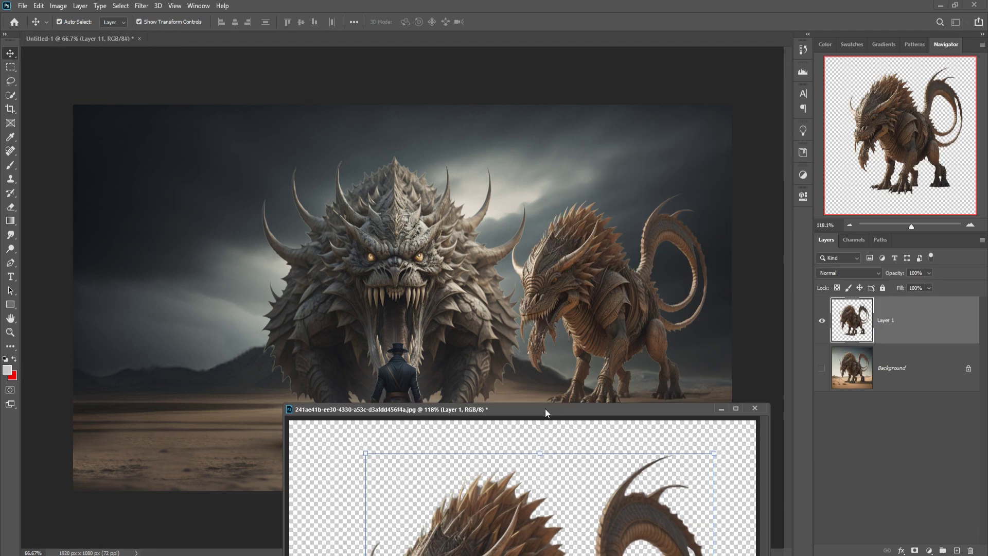
left_click(609, 204)
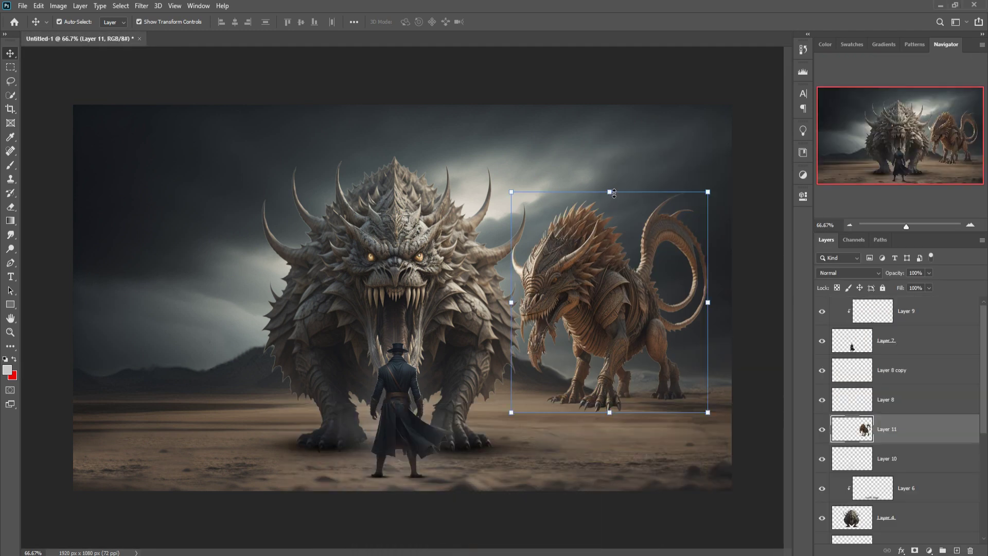
left_click_drag(614, 193, 615, 298)
left_click_drag(618, 338, 626, 401)
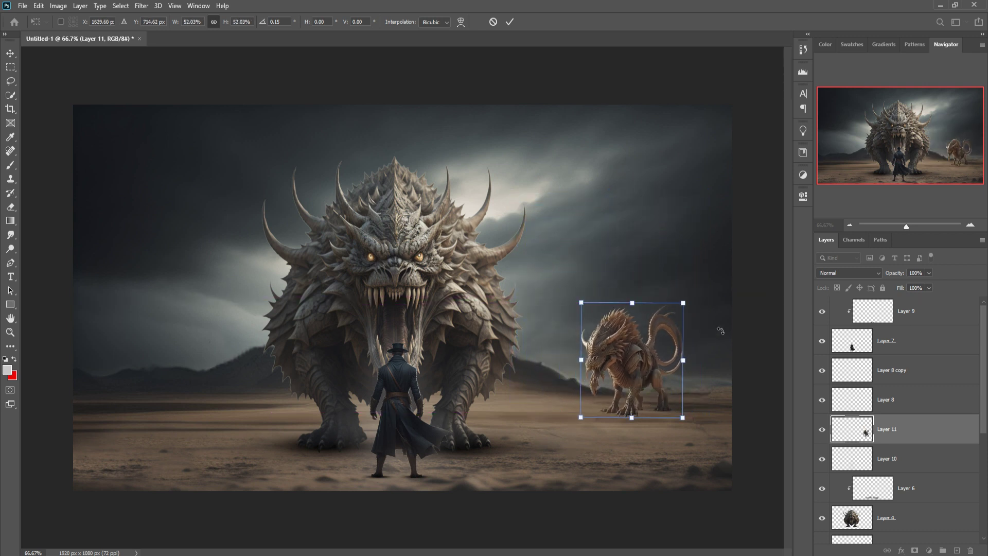
left_click_drag(694, 300, 697, 297)
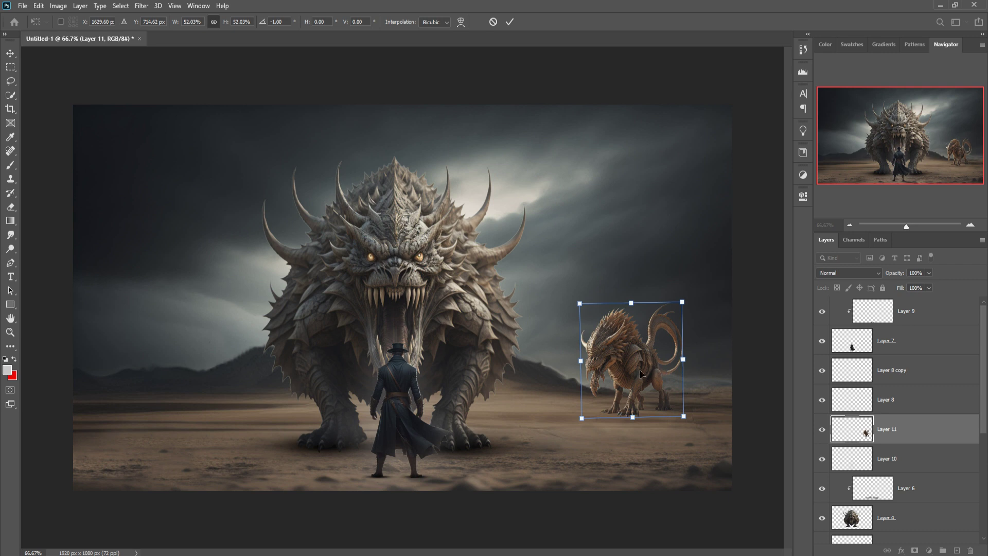
left_click_drag(641, 374, 634, 389)
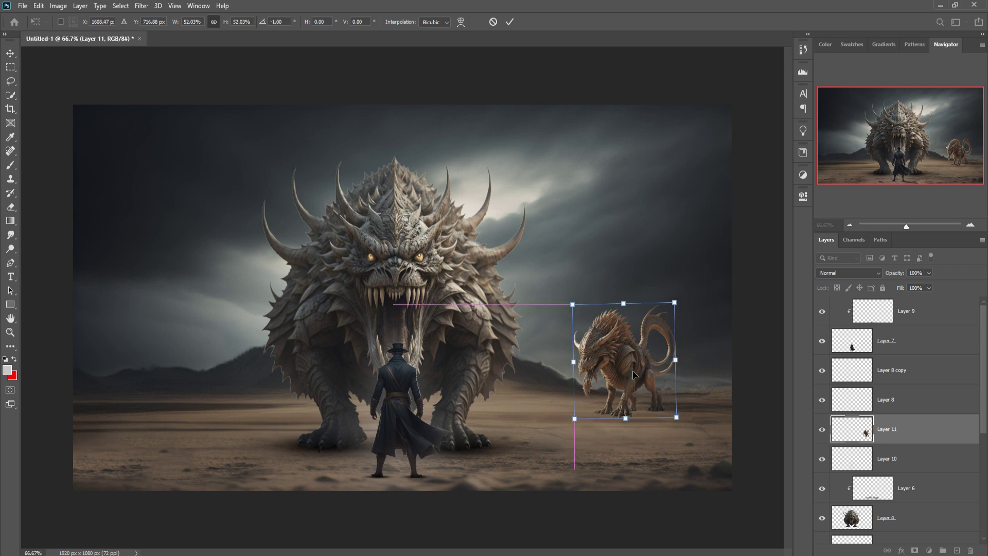
left_click(509, 22)
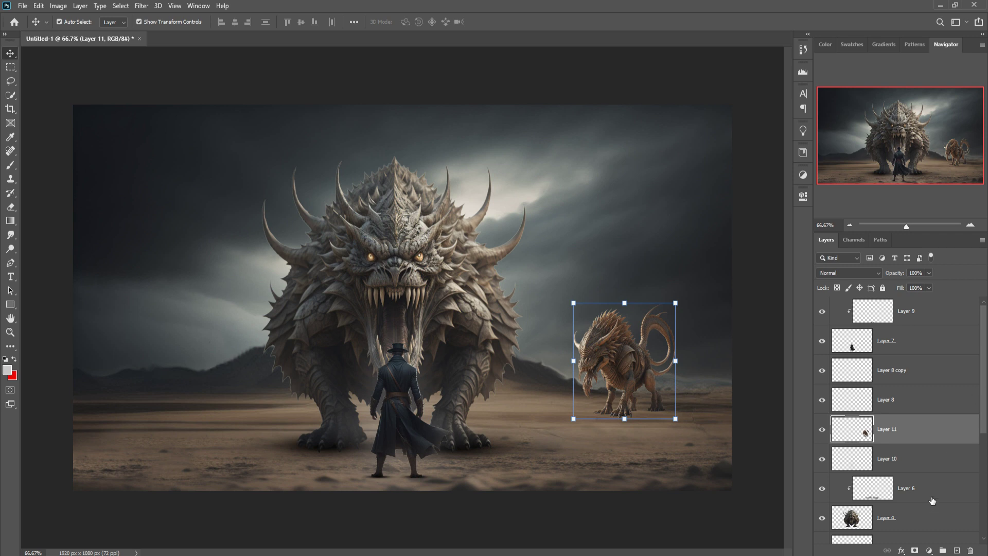
left_click(929, 550)
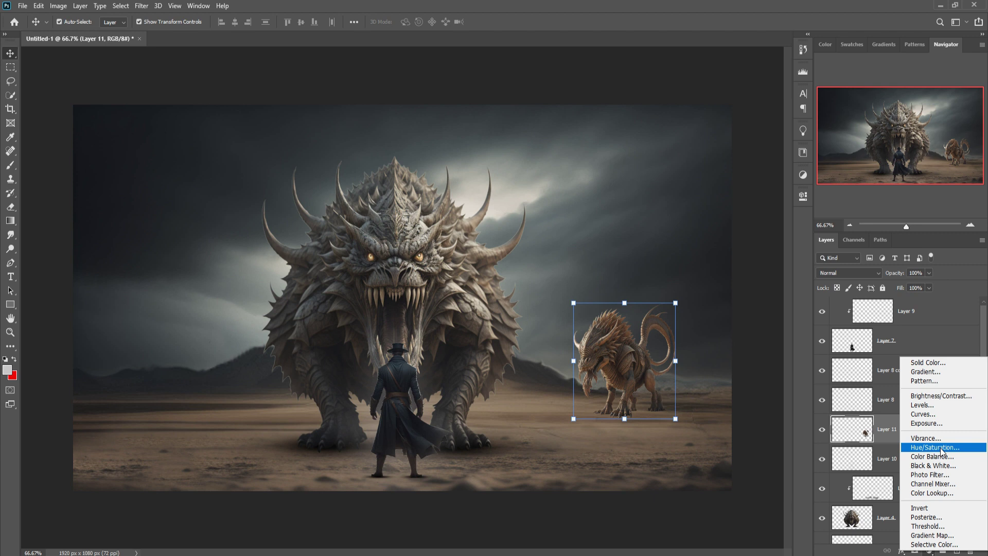
Step: Add a Hue/Saturation layer clipped to Layer 11 with Hue +6 and Saturation −39
left_click(942, 449)
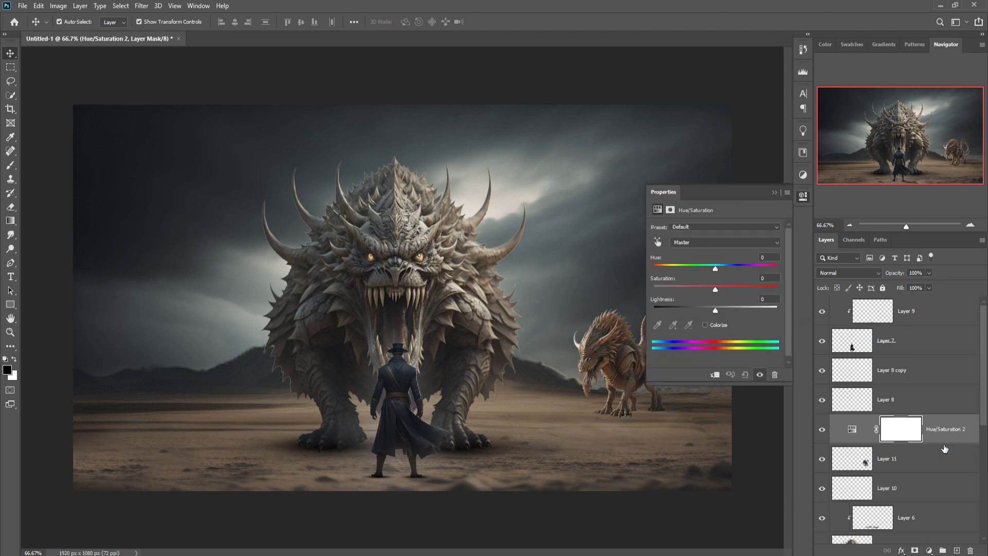
left_click(715, 374)
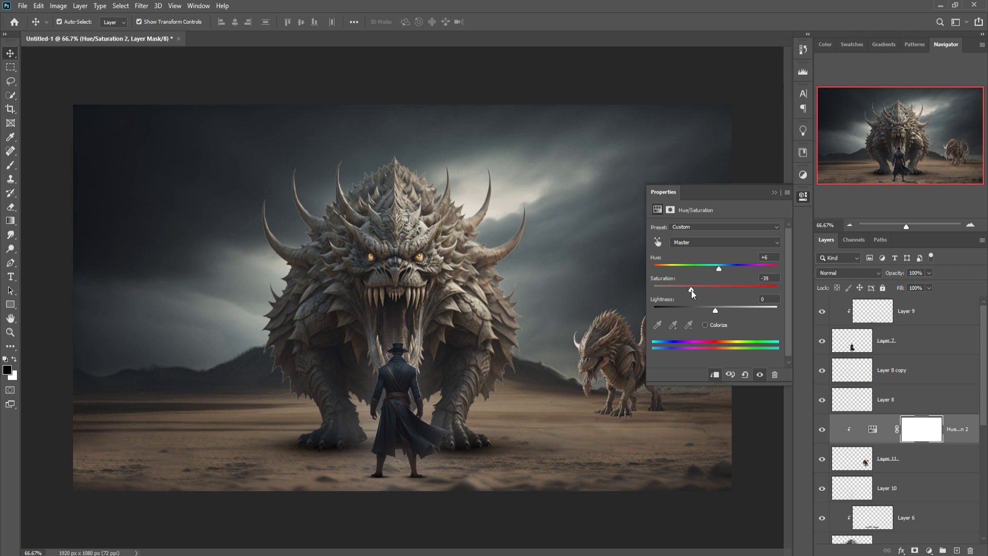
left_click(774, 193)
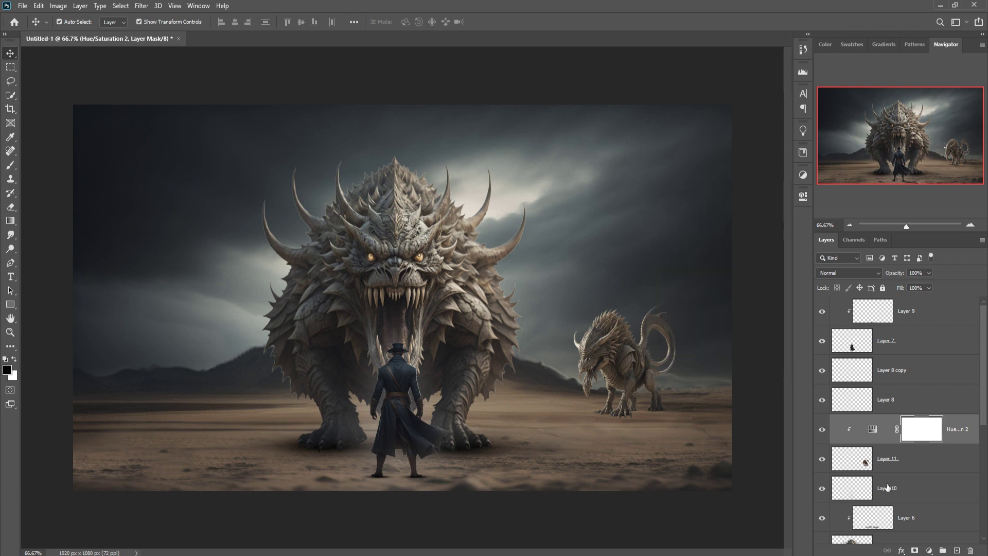
left_click(949, 468)
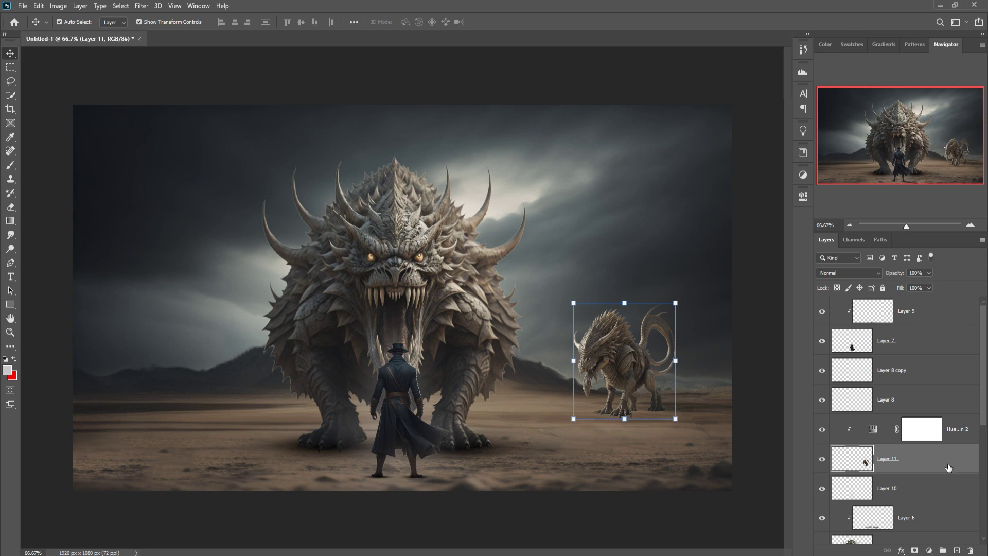
Step: On a new layer, paint a soft black dot and squash it into an ellipse under the dragon's front feet
left_click(931, 497)
key("ctrl+shift+alt+n")
key("b")
scroll(657, 452, "up", 3)
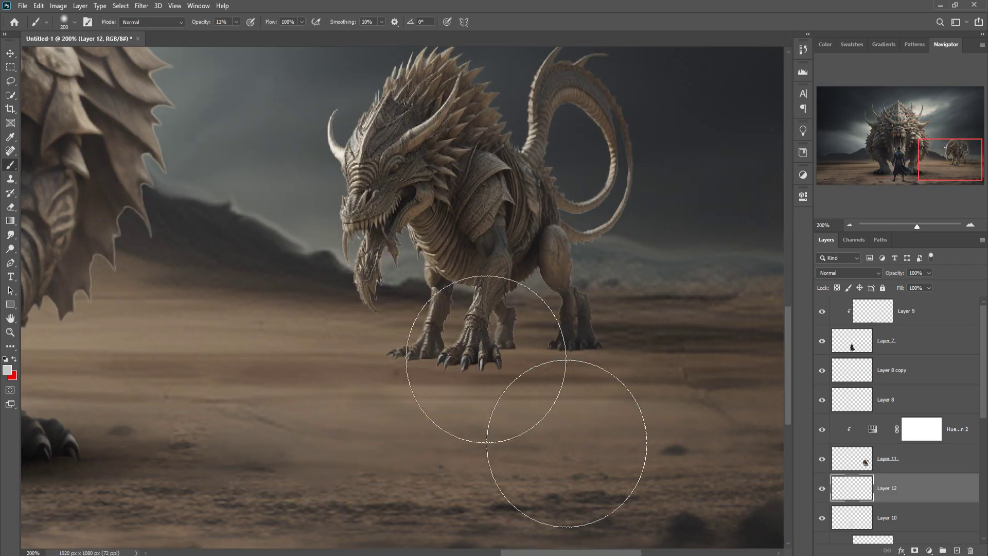
key("bracketleft")
key("bracketleft")
key("bracketleft")
left_click(623, 293)
key("Return")
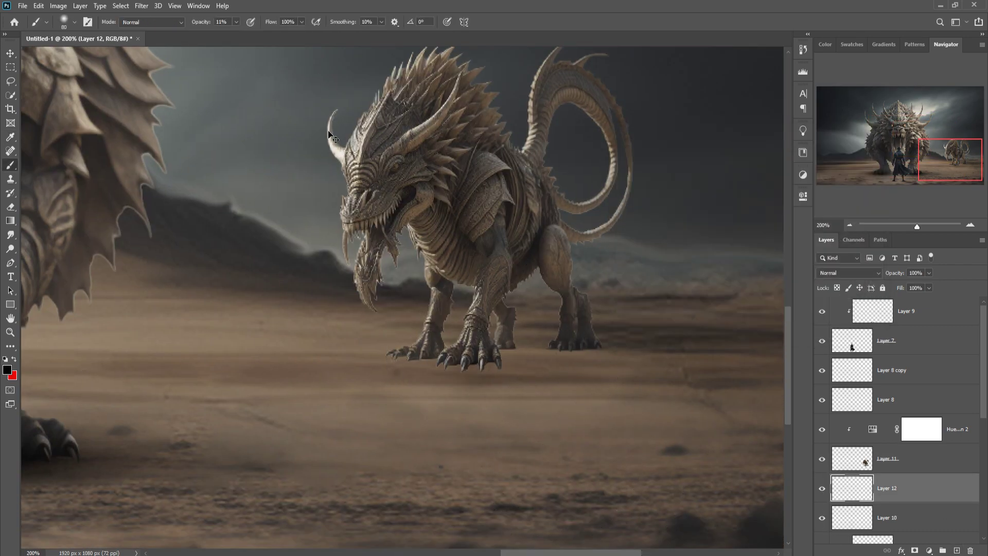
left_click(469, 368)
key("ctrl+t")
left_click_drag(536, 302, 635, 397)
mouse_move(532, 416)
left_mouse_down()
mouse_move(481, 373)
mouse_move(467, 347)
left_mouse_up()
left_click(509, 22)
Step: Duplicate the shadow into Layer 12 copies, shifting one and squashing another into a thin strip
right_click(900, 488)
left_click(869, 83)
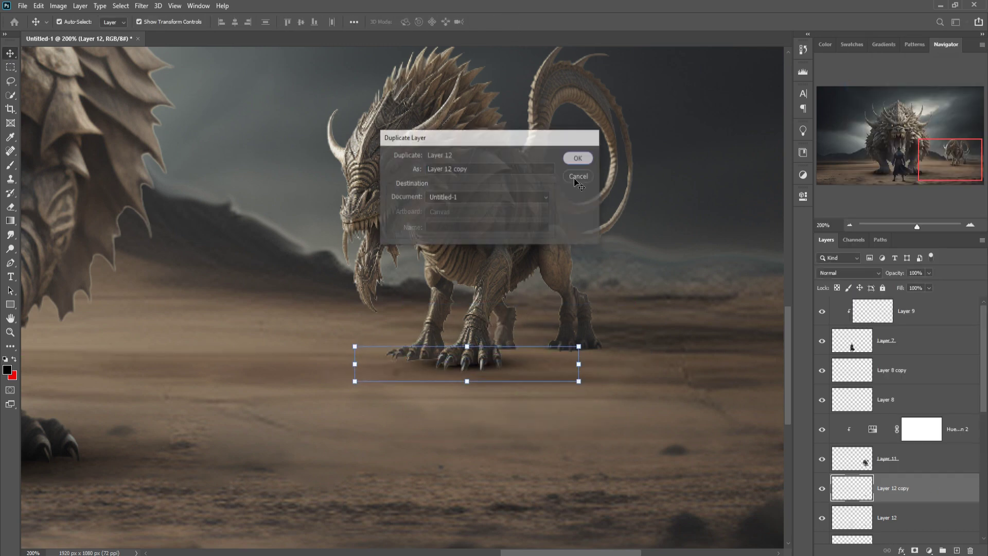
mouse_move(553, 373)
left_mouse_down()
mouse_move(501, 367)
mouse_move(632, 344)
left_mouse_up()
right_click(954, 497)
left_click(869, 82)
key("Return")
key("ctrl+t")
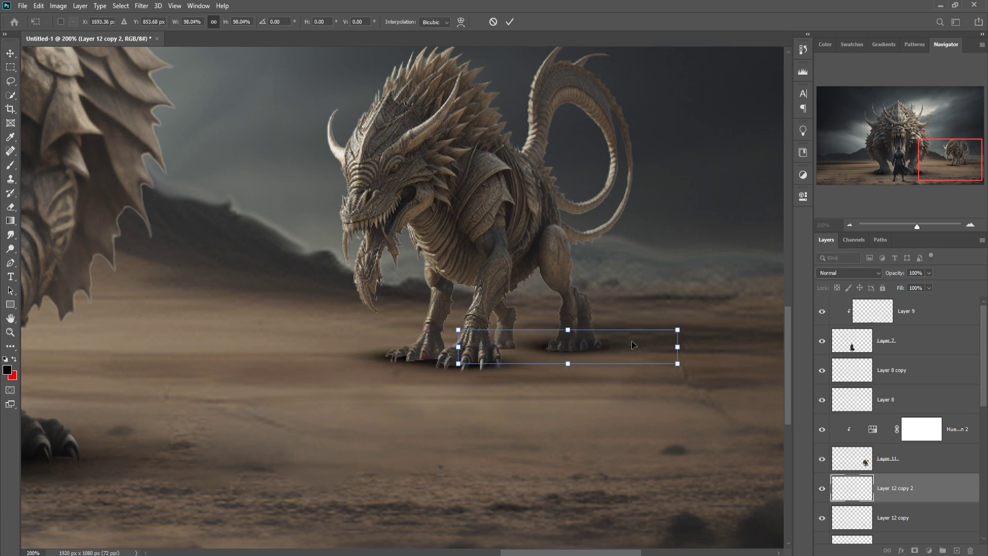
left_click(509, 22)
right_click(901, 488)
left_click(870, 82)
left_click(575, 161)
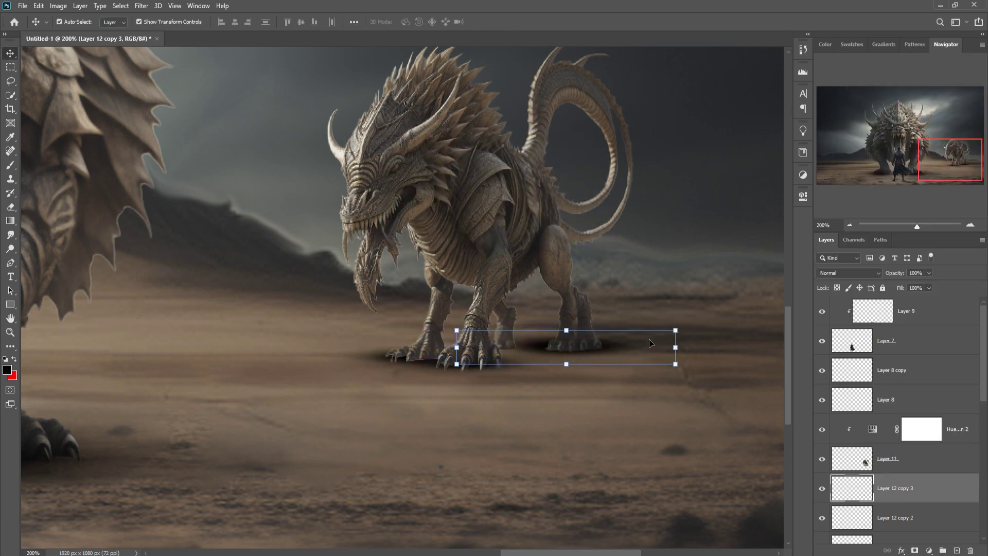
left_click_drag(650, 343, 579, 345)
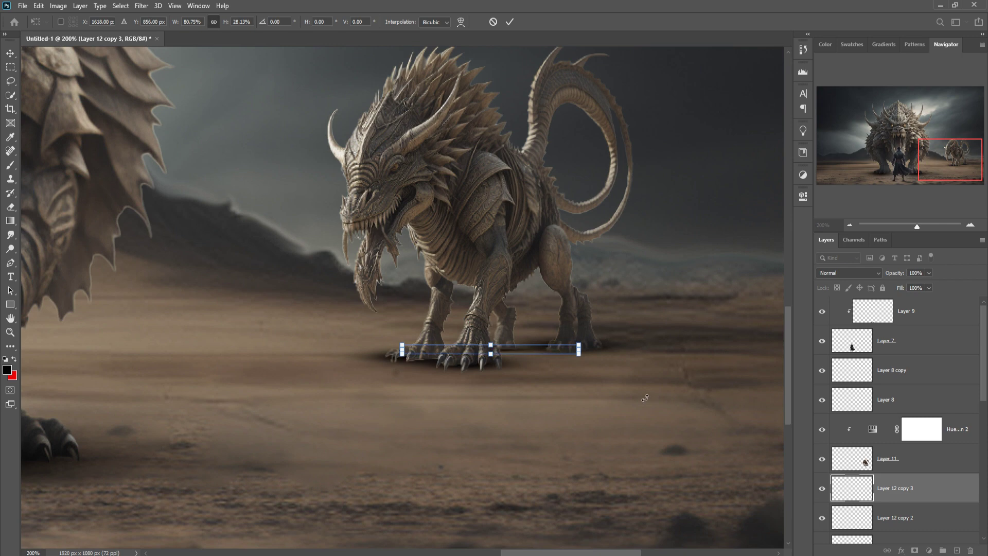
left_click(509, 22)
Step: On clipped Layer 13, brush darker shading under the dragon's front and hind feet at 9% opacity
key("ctrl+shift+alt+n")
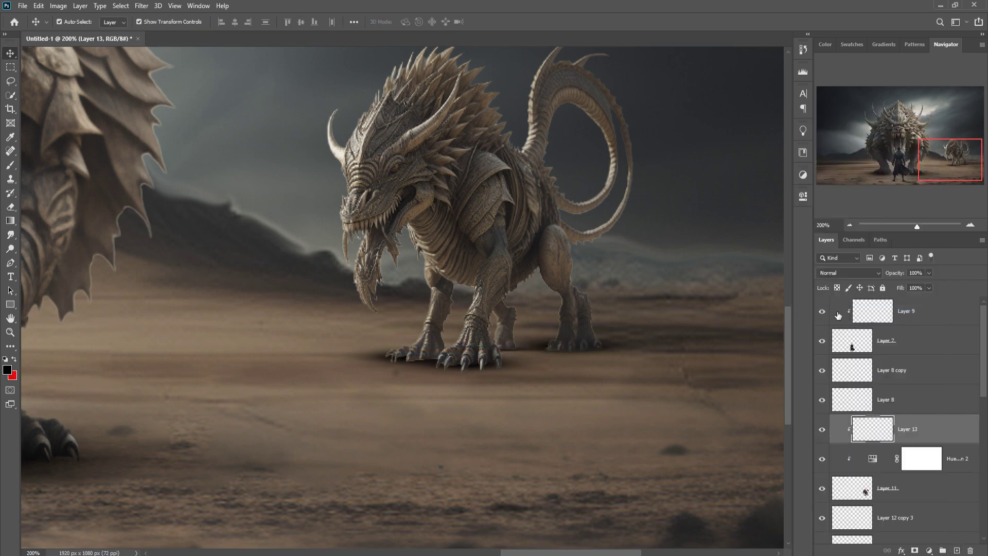
key("b")
left_click_drag(236, 22, 216, 35)
left_click_drag(464, 361, 396, 355)
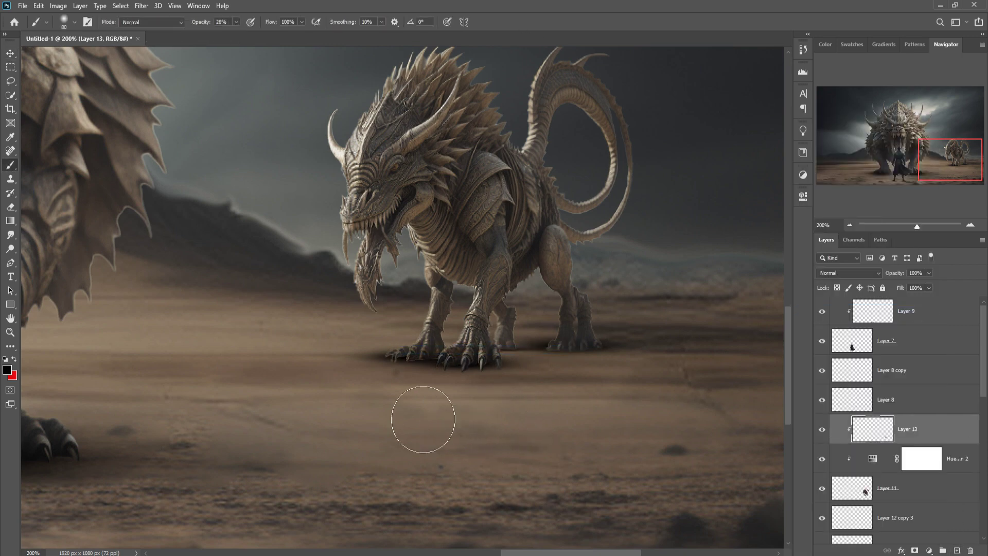
left_click_drag(607, 405, 558, 381)
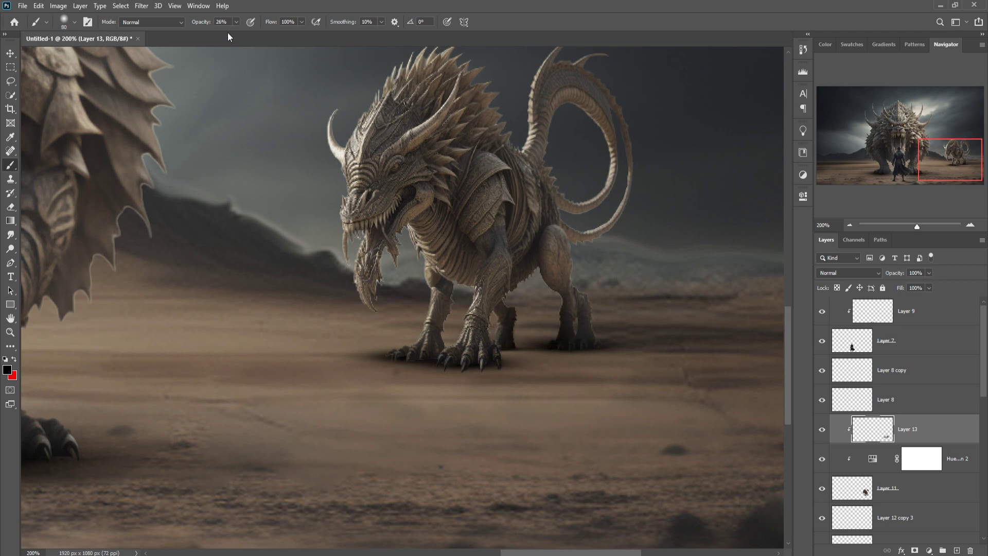
left_click_drag(235, 21, 228, 34)
left_click(536, 98)
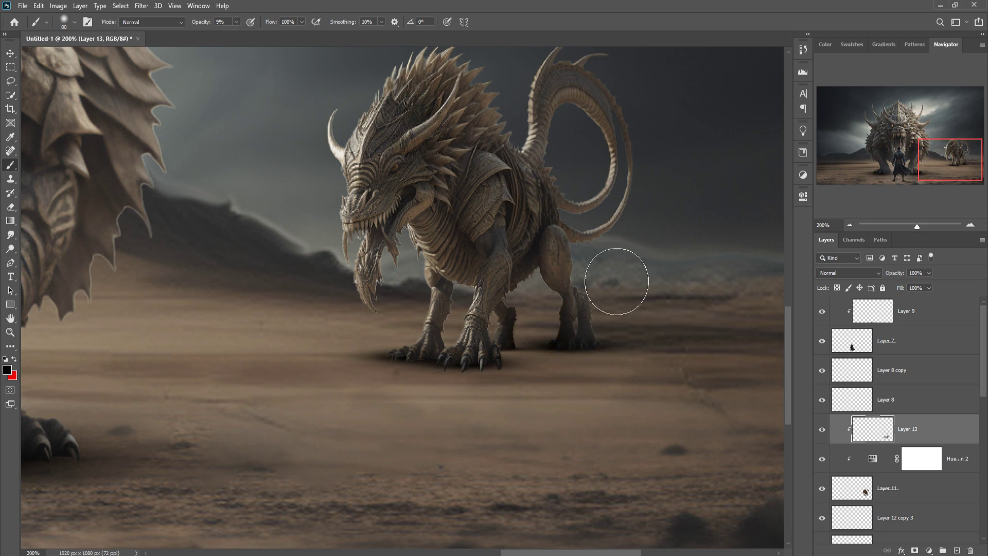
key("v")
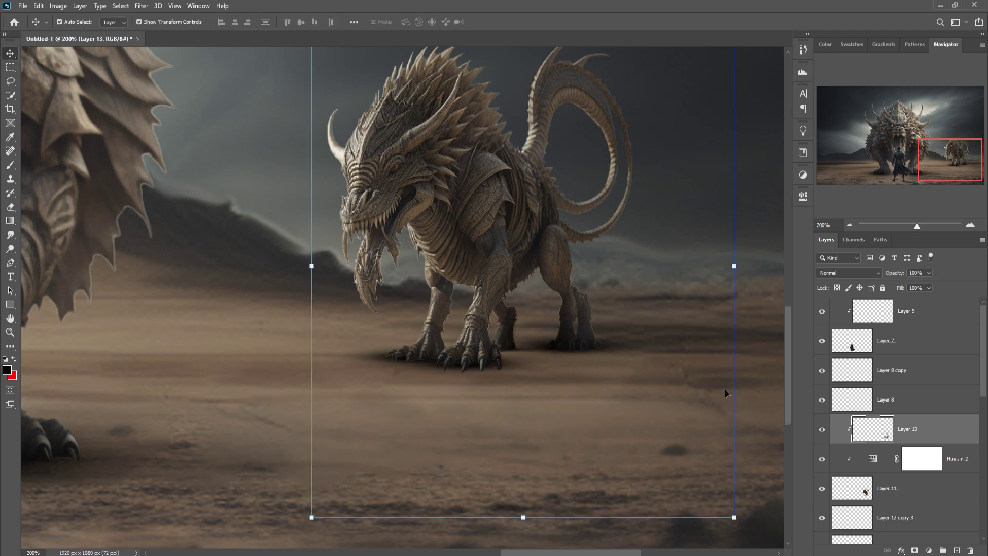
key("ctrl+minus")
key("ctrl+minus")
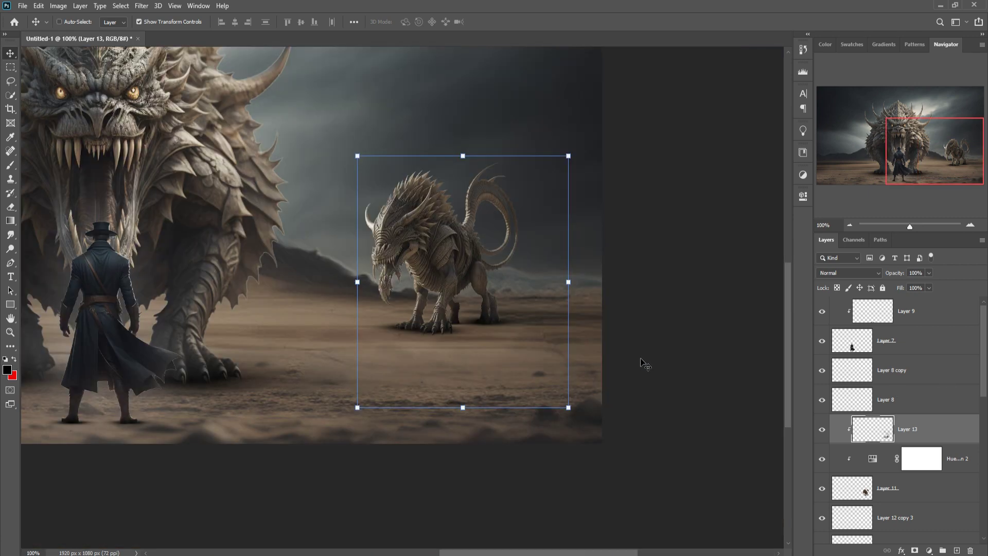
key("ctrl+minus")
left_click(591, 412)
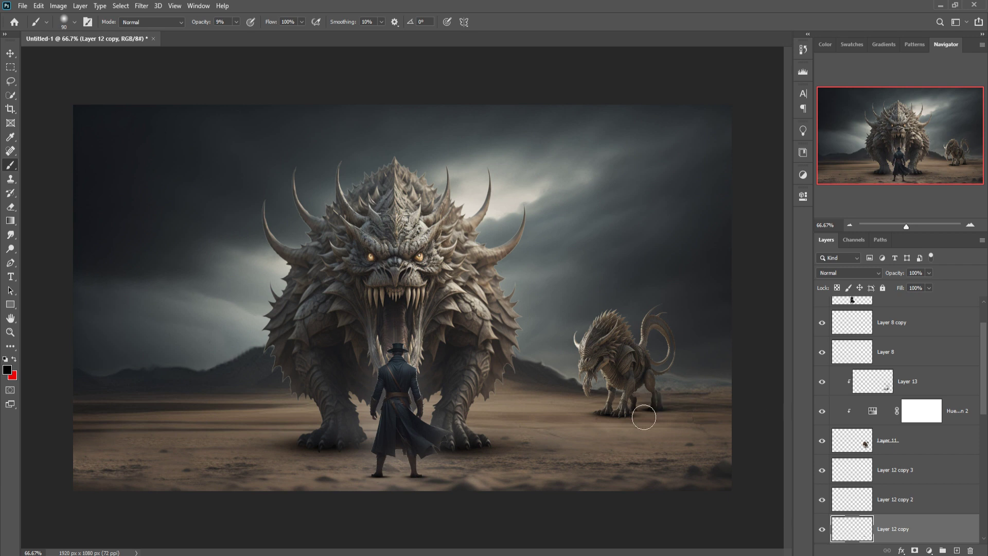
Step: Duplicate the big monster's layers and shrink the copy onto the left horizon
key("bracketleft")
key("bracketleft")
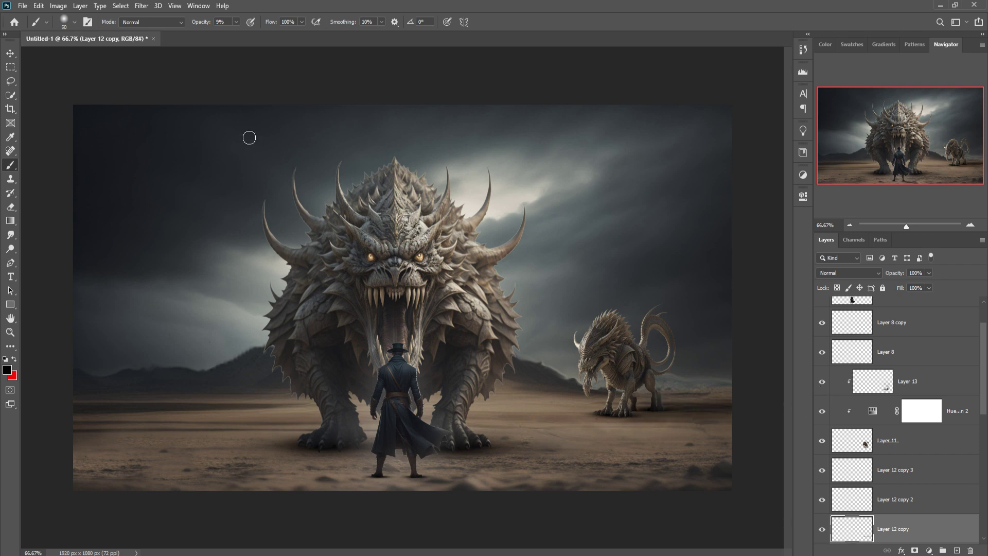
key("v")
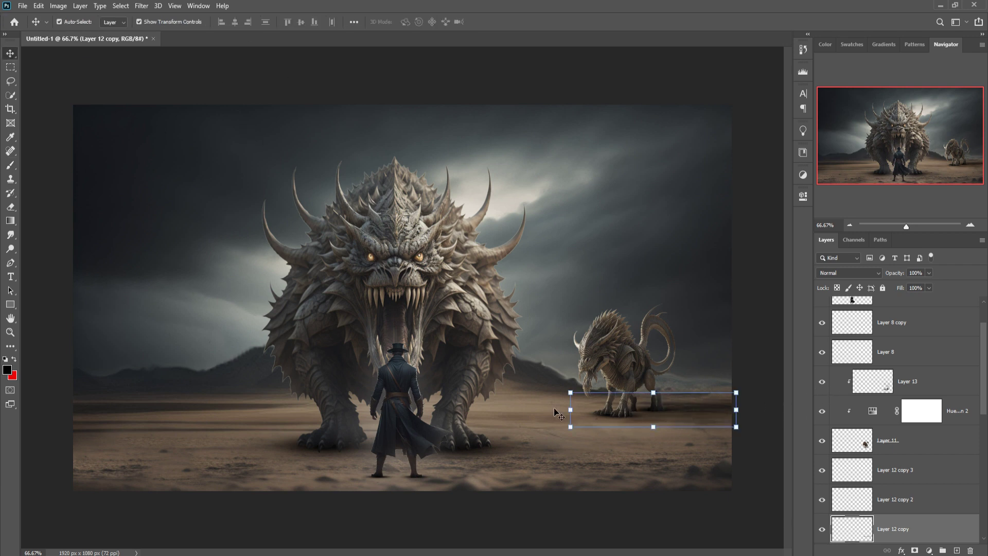
scroll(937, 486, "down", 5)
left_click(935, 412)
left_click(964, 502, "shift")
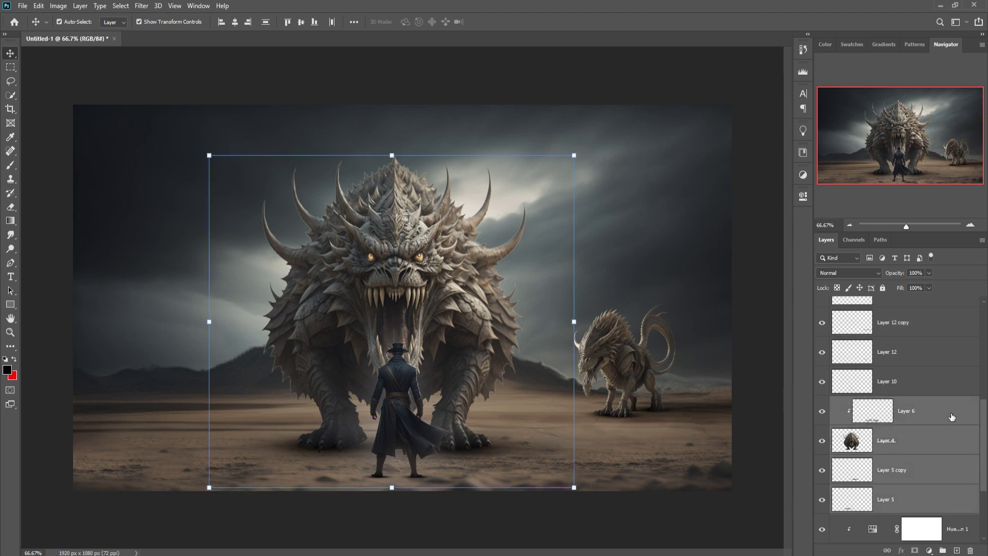
key("ctrl+j")
key("ctrl+t")
mouse_move(574, 155)
left_mouse_down()
mouse_move(319, 394)
mouse_move(270, 335)
mouse_move(234, 373)
left_mouse_up()
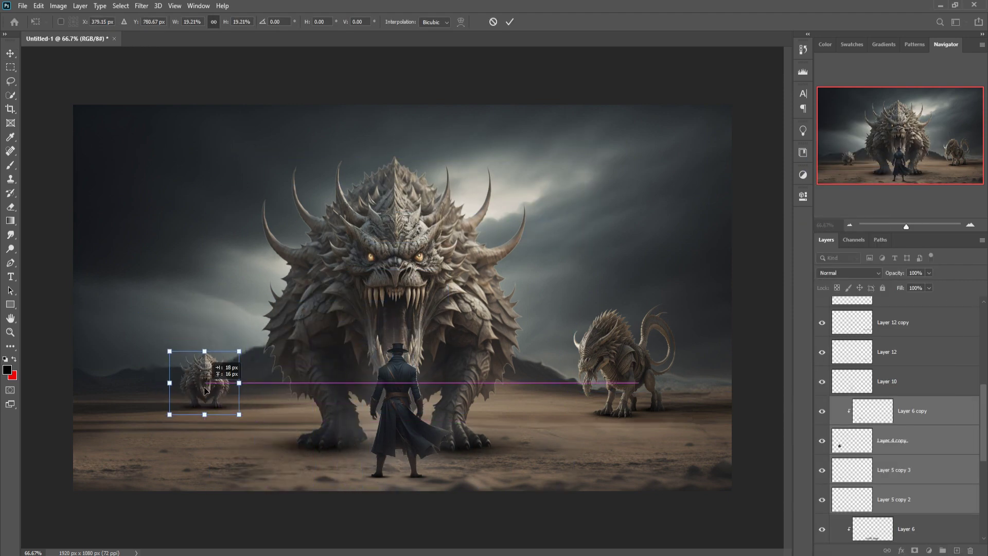
left_click(511, 22)
Step: Duplicate the small monster again and shrink the second copy nearer the cloaked man
right_click(951, 412)
left_click(875, 164)
left_click(578, 159)
key("ctrl+t")
left_click_drag(195, 394, 270, 401)
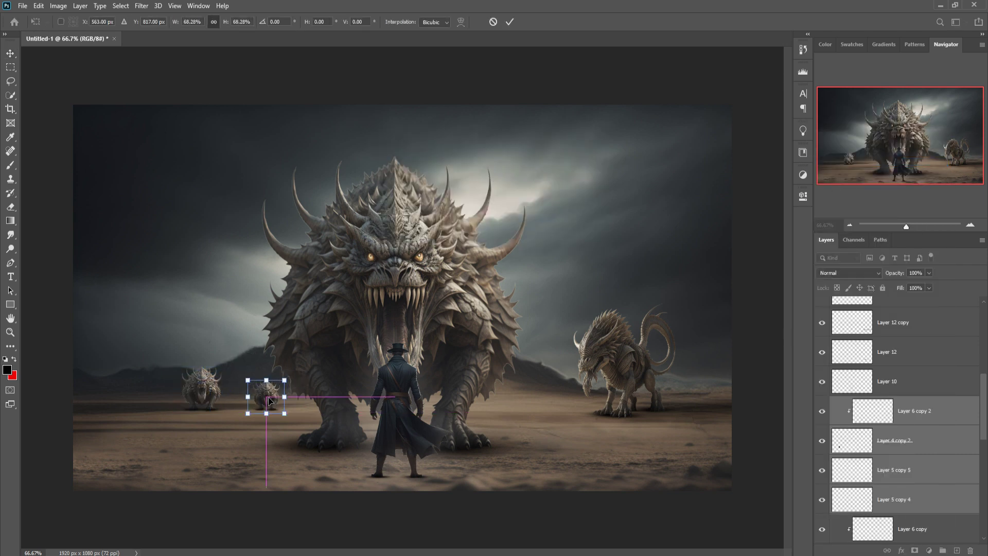
left_click(509, 22)
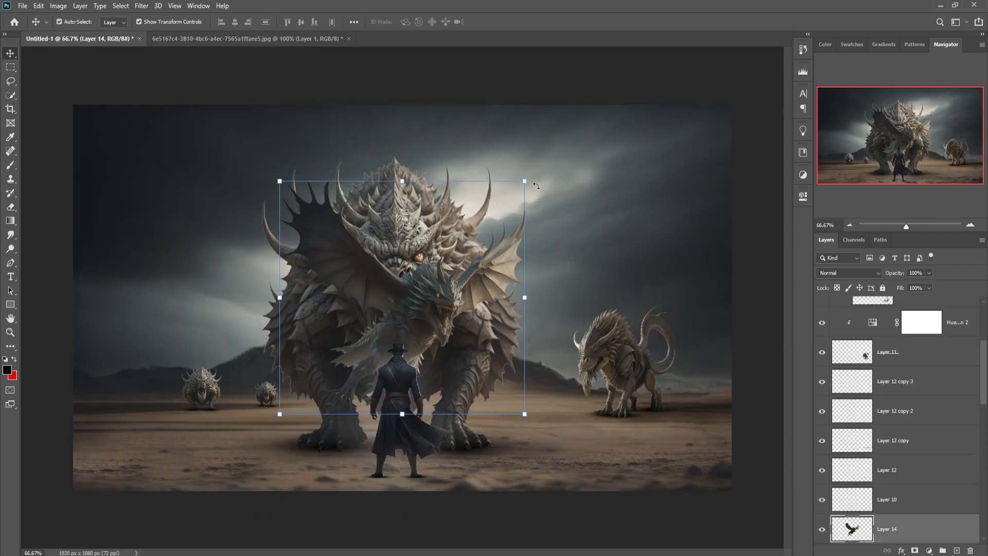
Step: Shrink and tilt the winged dragon into the upper-left sky
left_click_drag(281, 115, 220, 176)
mouse_move(167, 227)
left_mouse_down()
mouse_move(193, 188)
mouse_move(186, 181)
left_mouse_up()
left_click_drag(238, 129, 222, 149)
left_click(510, 22)
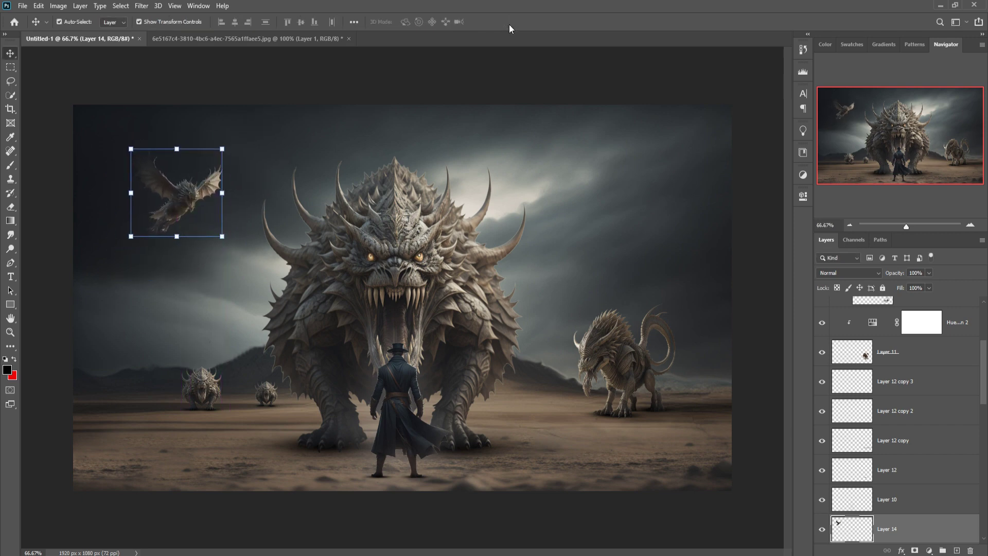
Step: Bring two small birds from the dragon source image into the composite sky
key("ctrl+Tab")
left_click(421, 137)
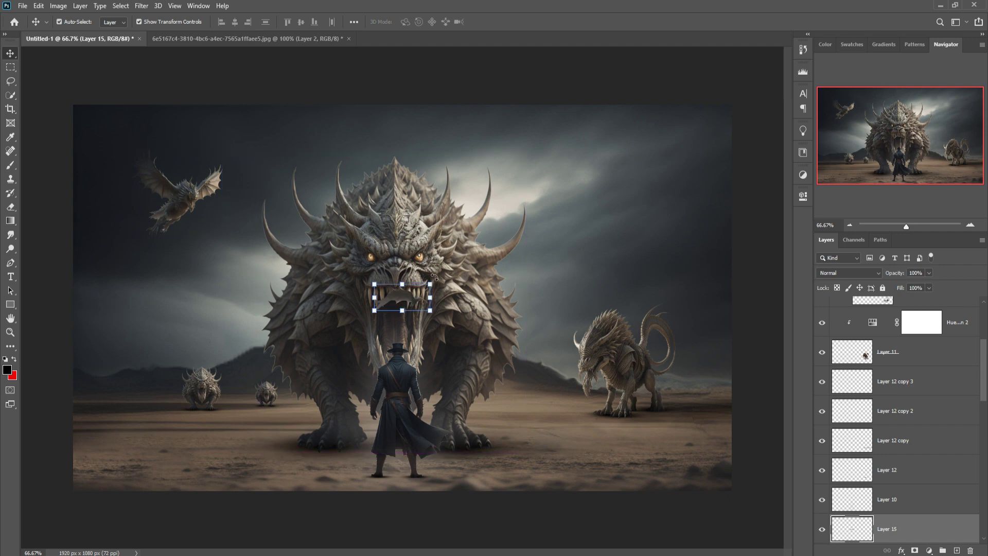
left_click_drag(425, 135, 524, 140)
key("ctrl+t")
key("ctrl+Tab")
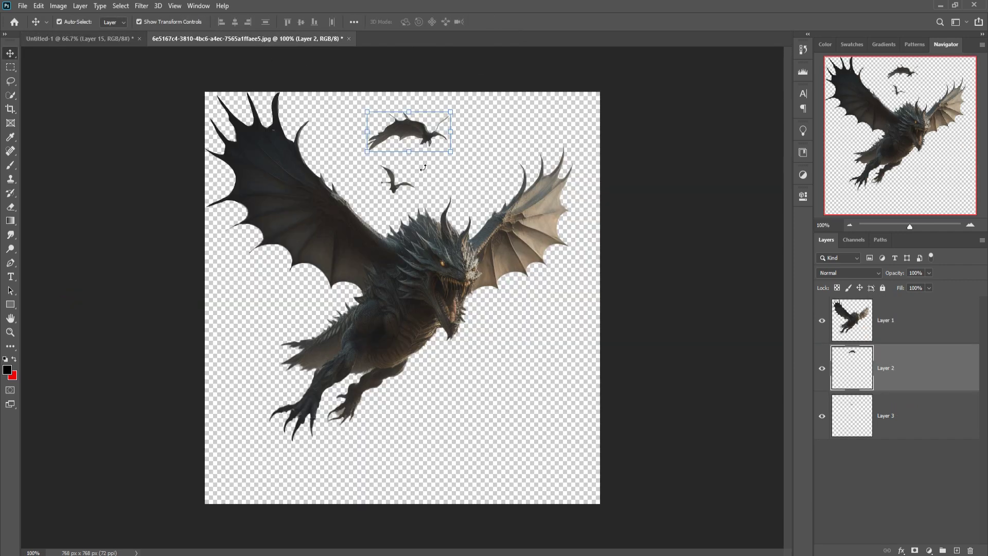
left_click(399, 178)
mouse_move(399, 177)
left_mouse_down()
mouse_move(401, 297)
mouse_move(530, 221)
mouse_move(559, 183)
left_mouse_up()
key("ctrl+t")
key("Return")
Step: Duplicate the first bird as Layer 15 copy and place it lower and right
left_click(540, 147)
right_click(934, 532)
left_click(875, 138)
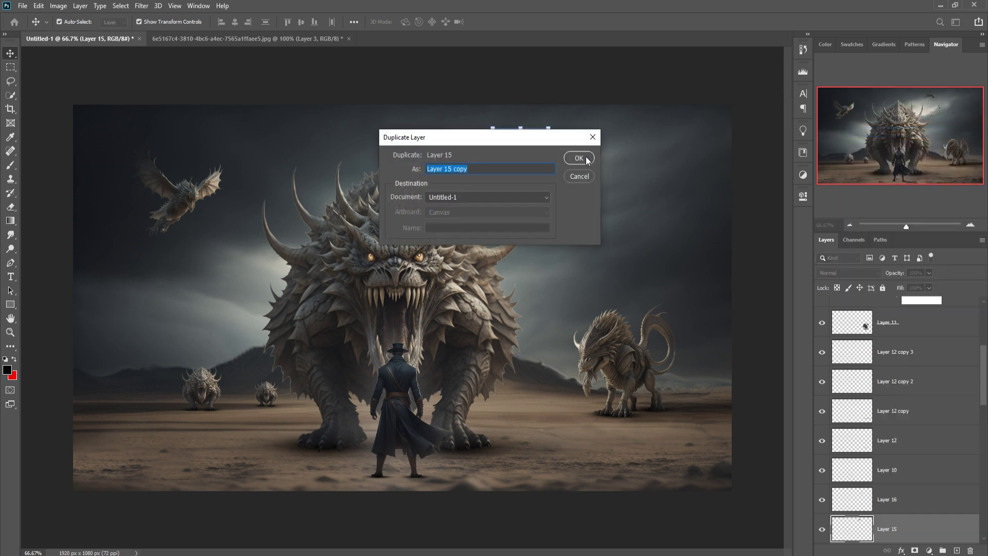
key("Return")
key("ctrl+t")
mouse_move(520, 149)
left_mouse_down()
mouse_move(592, 271)
mouse_move(521, 192)
left_mouse_up()
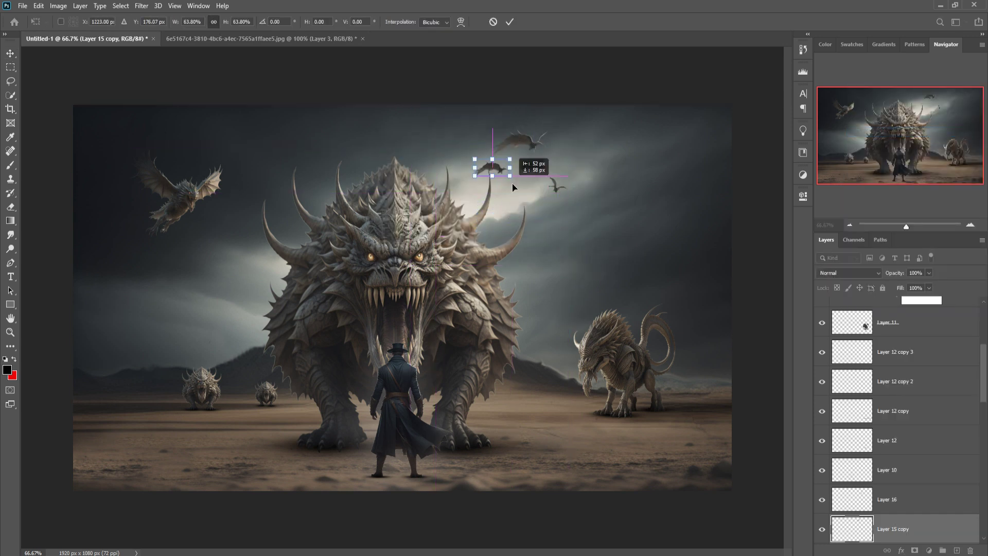
key("Return")
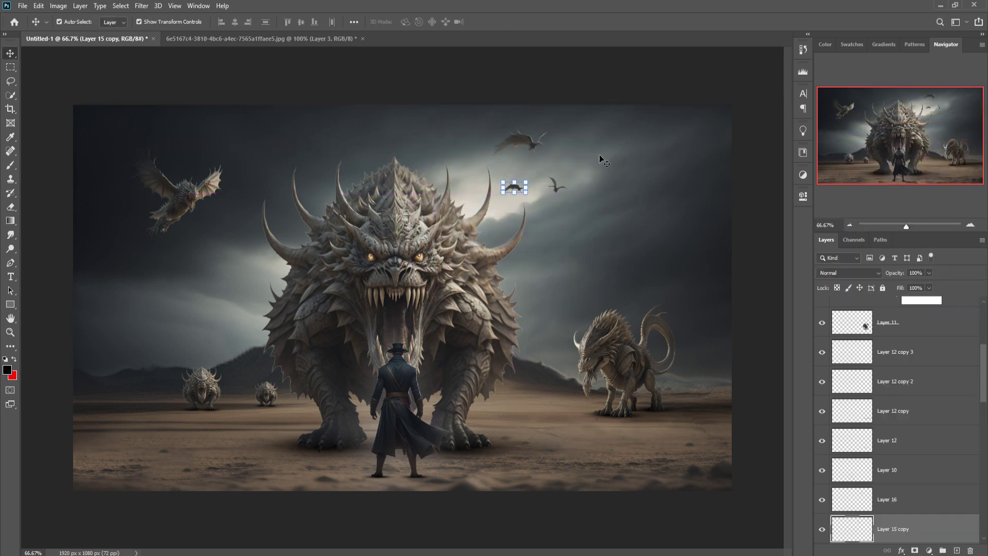
Step: Add new Layer 17 clipped to the dragon and switch to the brush
left_click(189, 212)
left_click(957, 550)
right_click(905, 528)
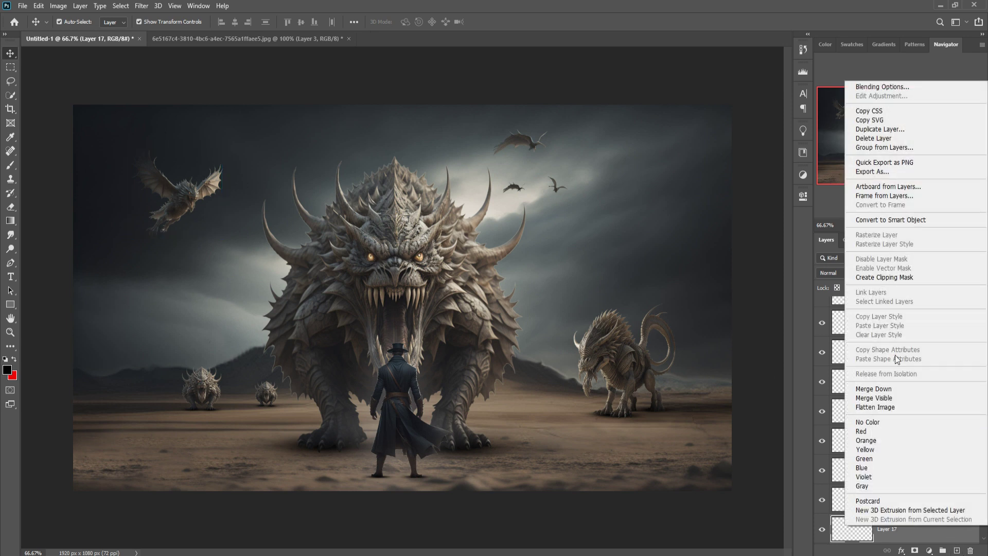
left_click(894, 354)
key("b")
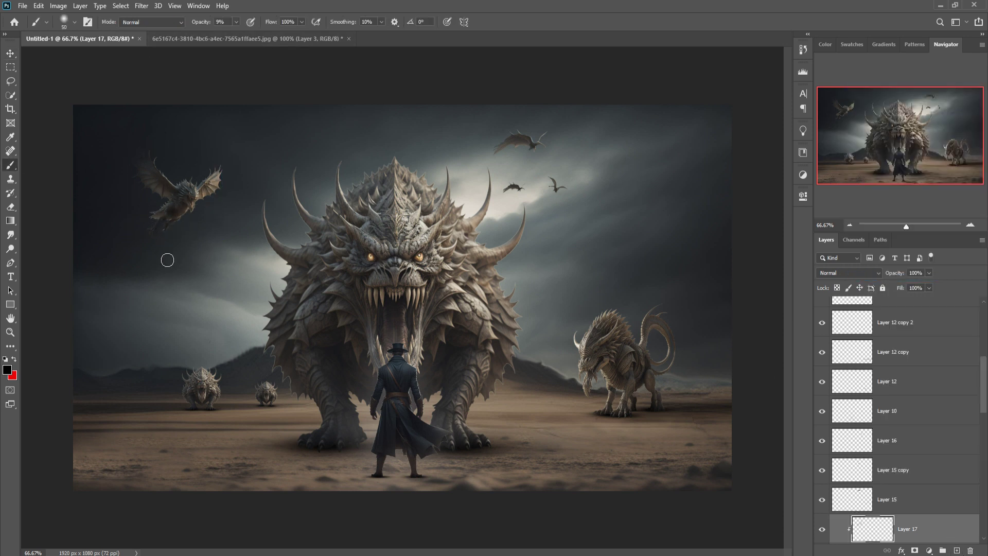
Step: Quick-select the right-hand cliff in the rocks image and drag it into the composite
left_click(10, 53)
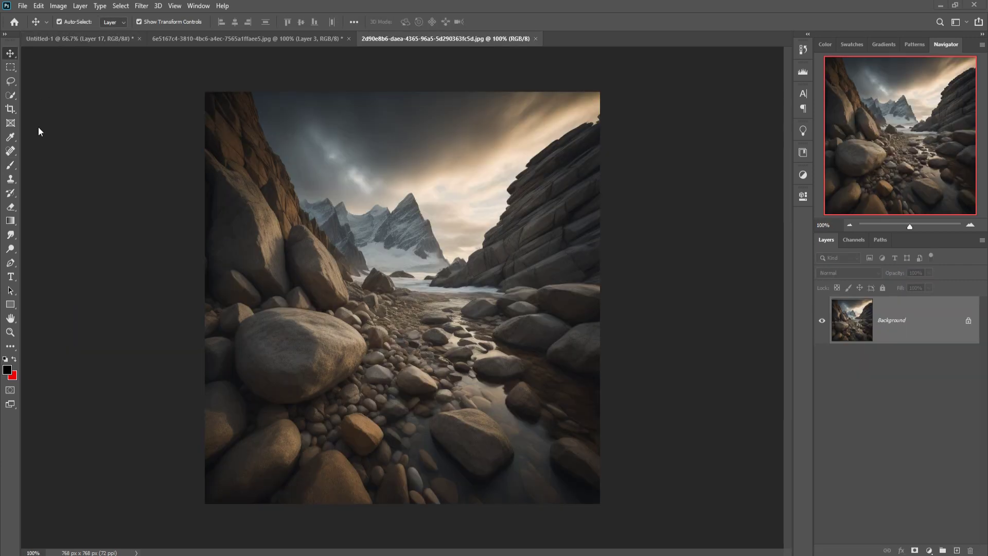
key("w")
mouse_move(561, 144)
left_mouse_down()
mouse_move(615, 355)
mouse_move(114, 410)
left_mouse_up()
key("v")
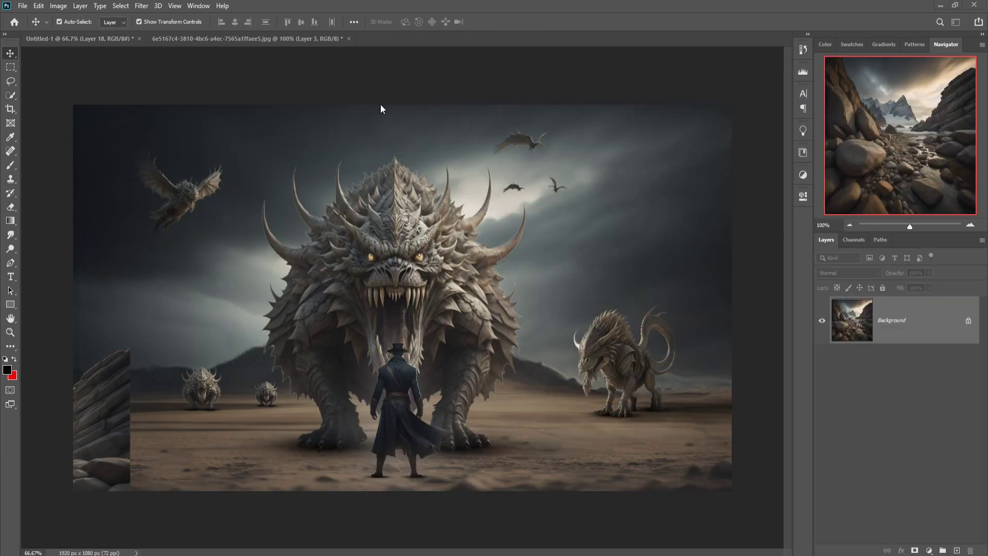
left_click(38, 6)
mouse_move(55, 251)
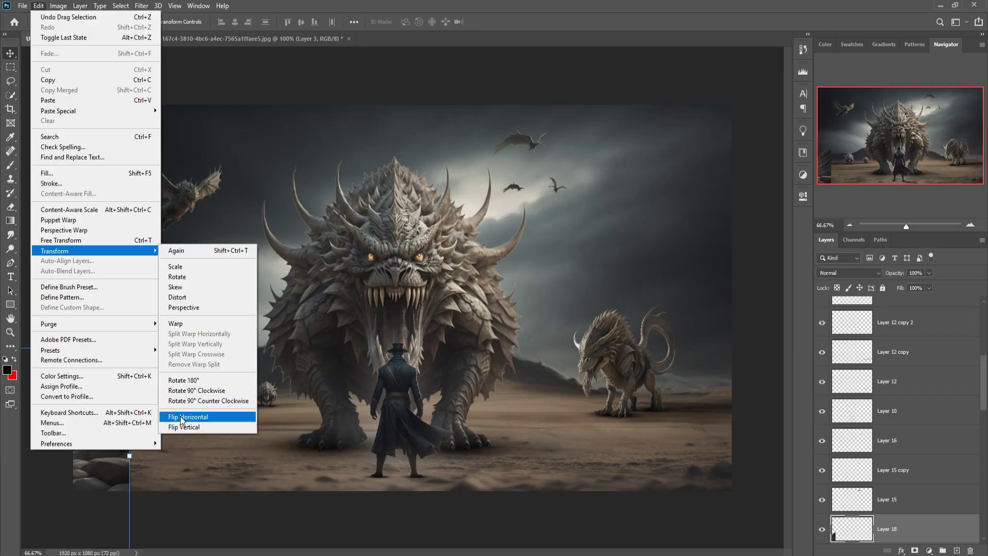
Step: Flip the cliff horizontally and scale it tall along the scene's left edge
left_click(180, 412)
mouse_move(73, 349)
left_mouse_down()
mouse_move(83, 141)
mouse_move(73, 104)
left_mouse_up()
left_click_drag(75, 172, 42, 125)
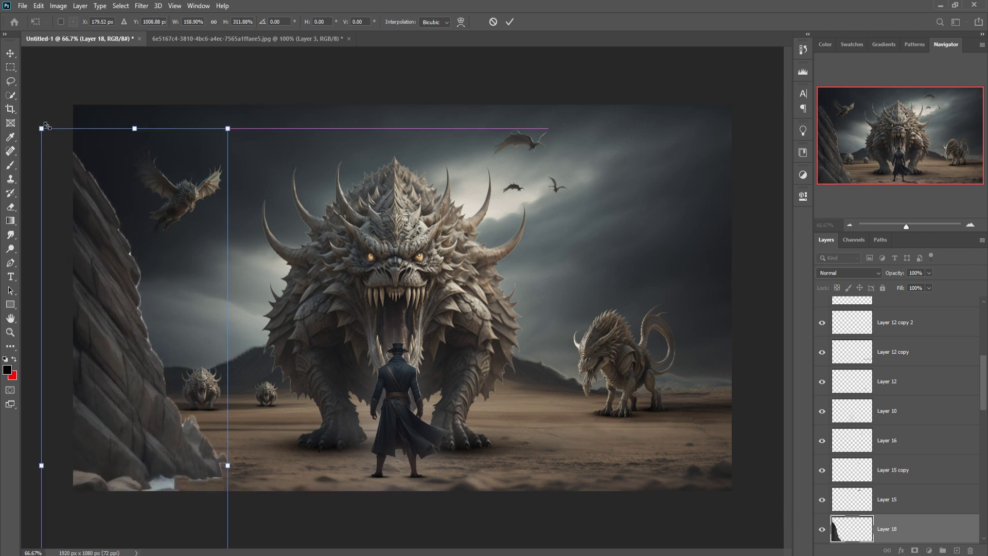
left_click_drag(170, 451, 162, 460)
left_click(11, 82)
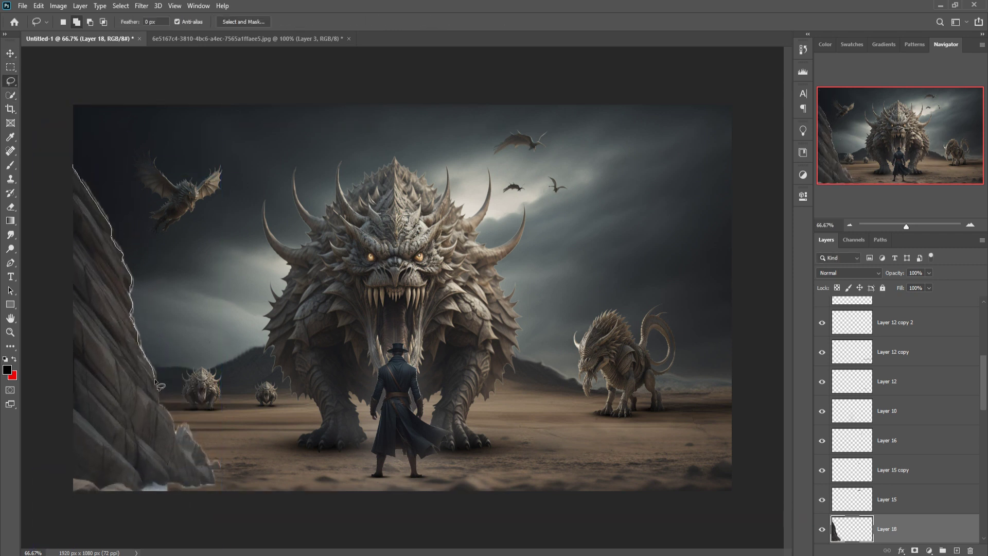
Step: Lasso and delete the ragged strip along the cliff's edge, then deselect
left_click_drag(182, 429, 216, 489)
key("Delete")
key("ctrl+d")
key("v")
Step: Add a layer mask to the cliff and set a 150 px brush at 66% opacity
left_click(921, 551)
key("b")
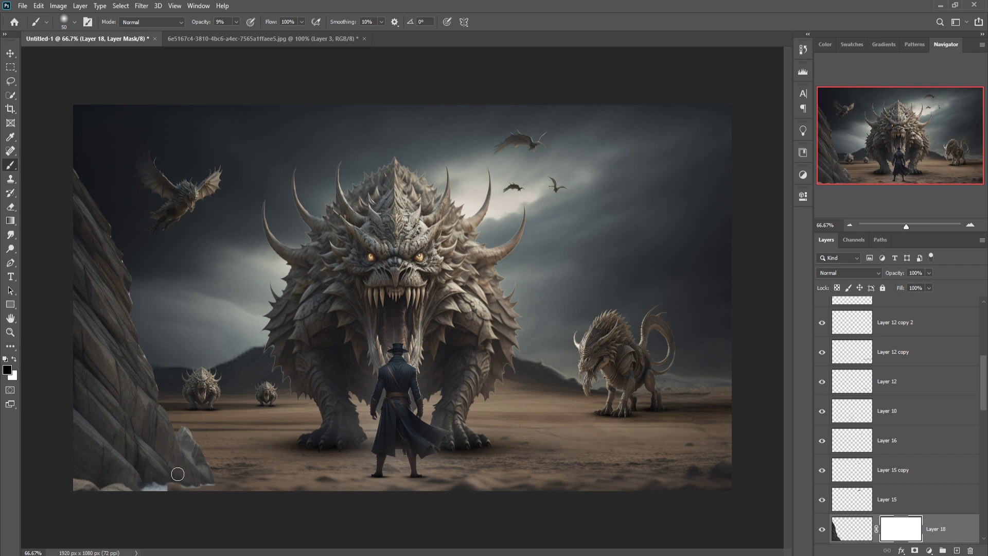
key("bracketright")
key("bracketright")
key("bracketright")
key("bracketright")
left_click(237, 22)
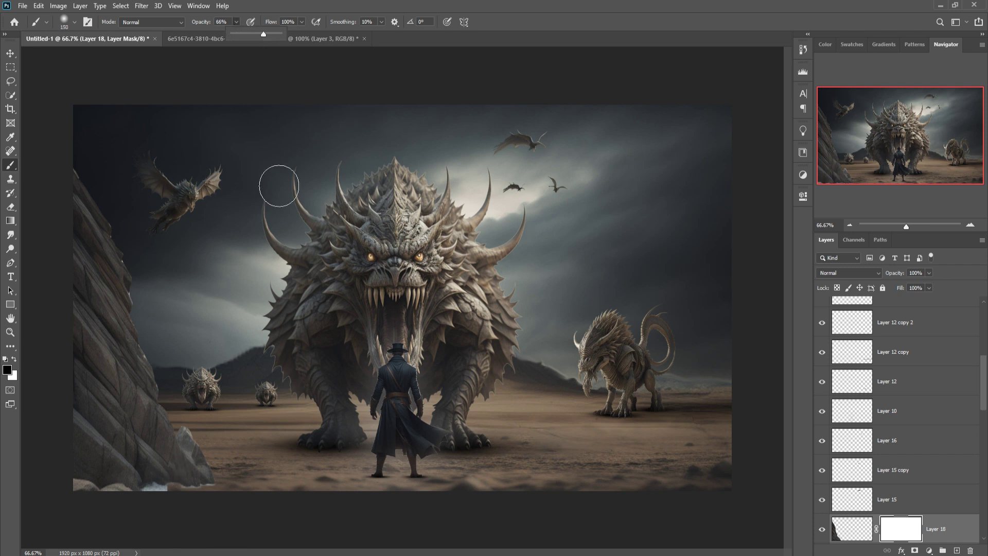
left_click(227, 521)
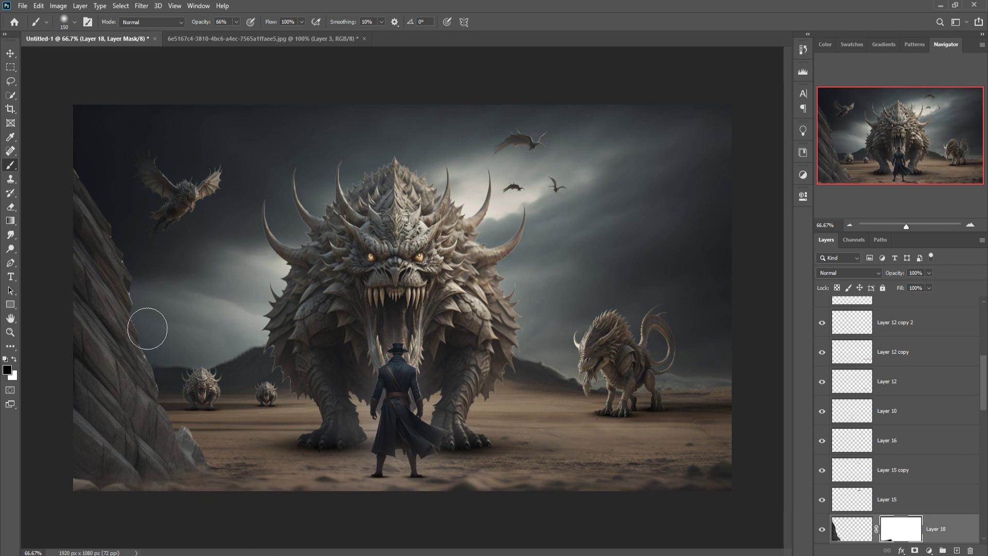
Step: Add a new layer above the cliff and clip it to Layer 18
key("v")
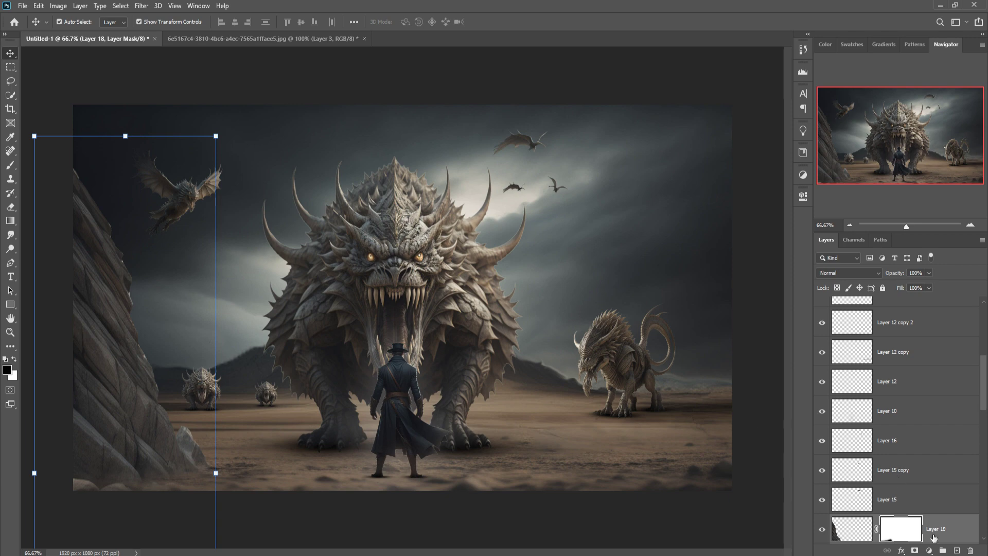
left_click(957, 550)
right_click(931, 524)
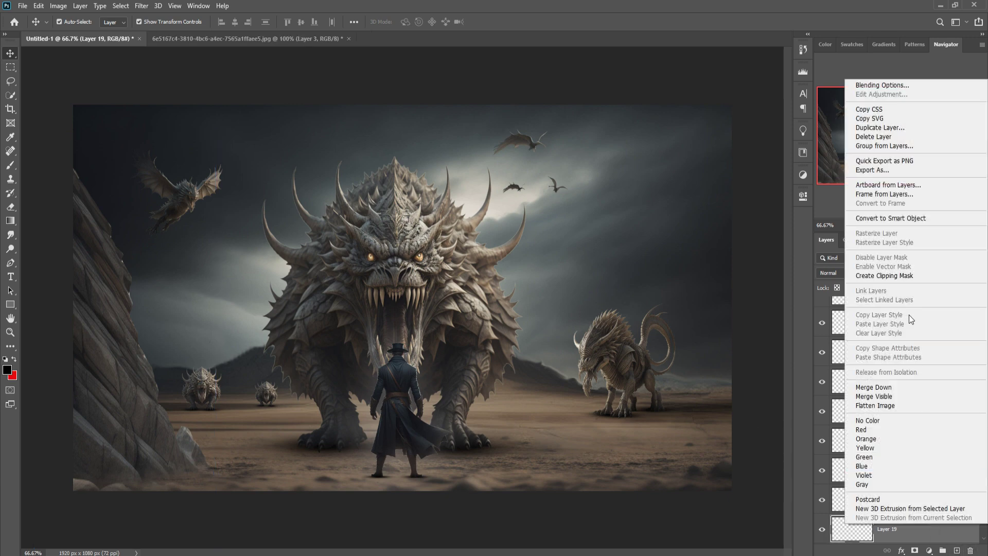
left_click(884, 276)
Step: Shade the cliff with soft black using a 500 px brush at 22% opacity
left_click(10, 165)
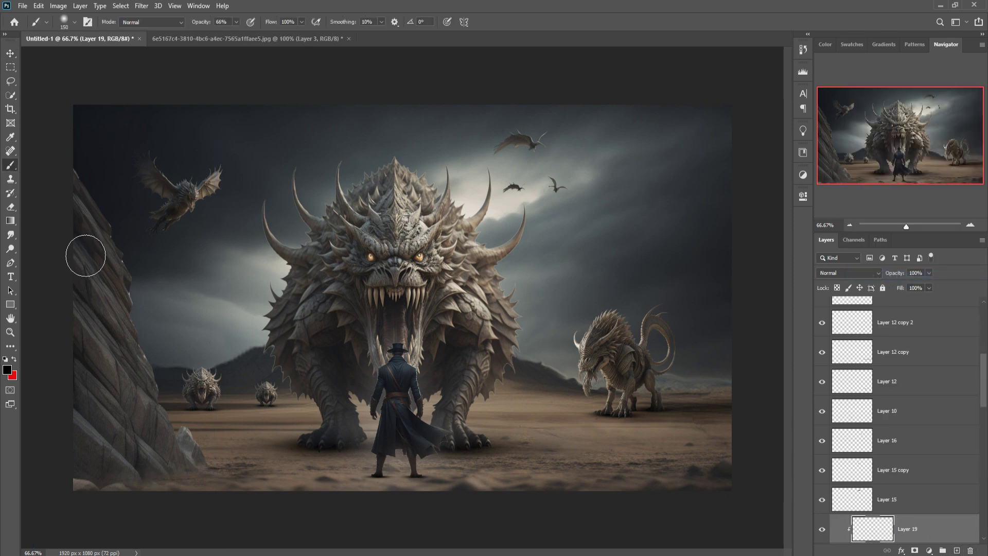
left_click(236, 22)
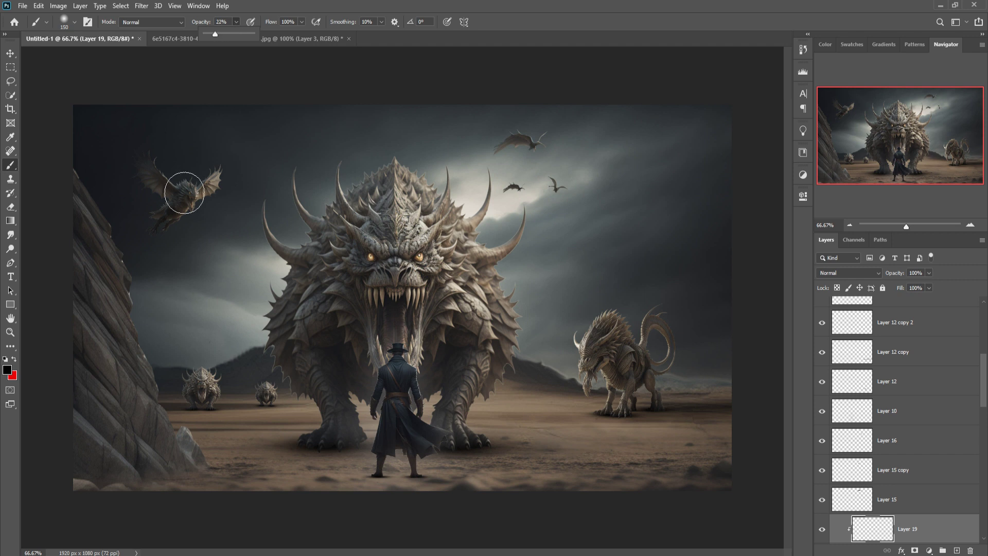
left_click(92, 168)
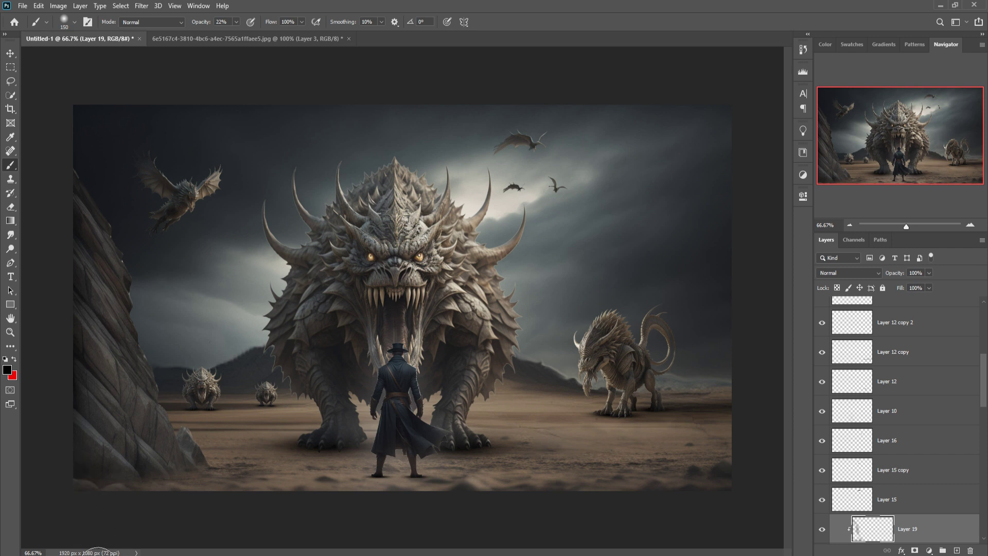
key("bracketright")
key("bracketright")
key("bracketright")
key("bracketright")
key("bracketright")
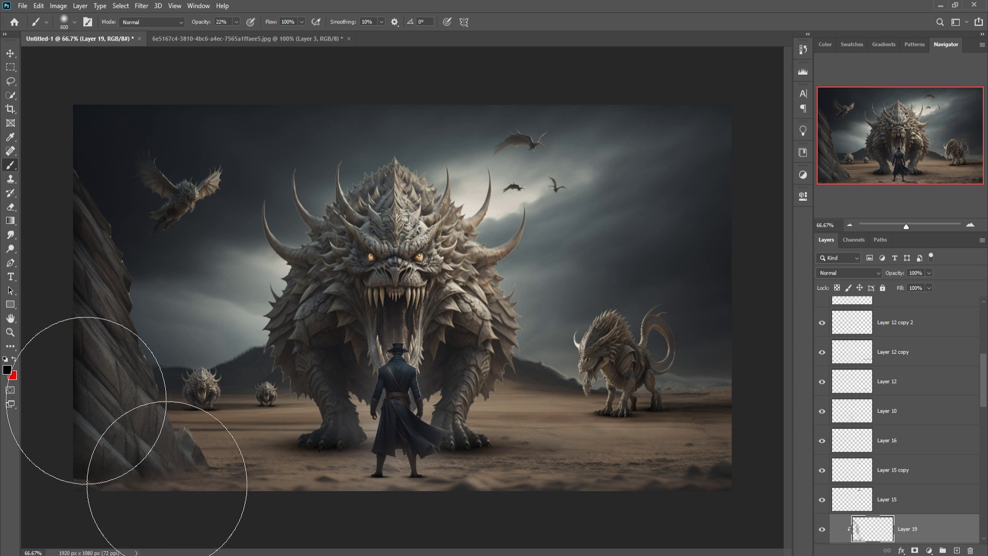
key("bracketleft")
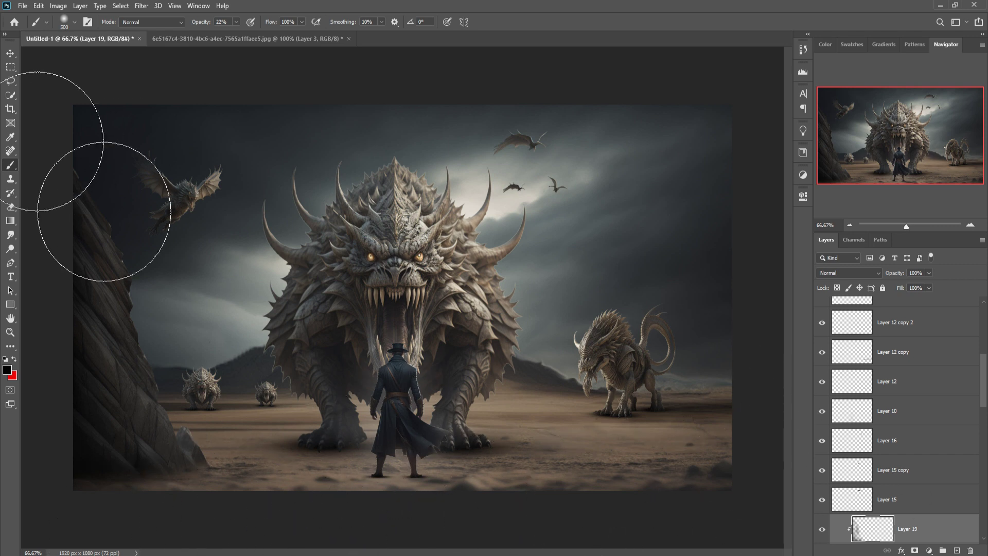
left_click(10, 53)
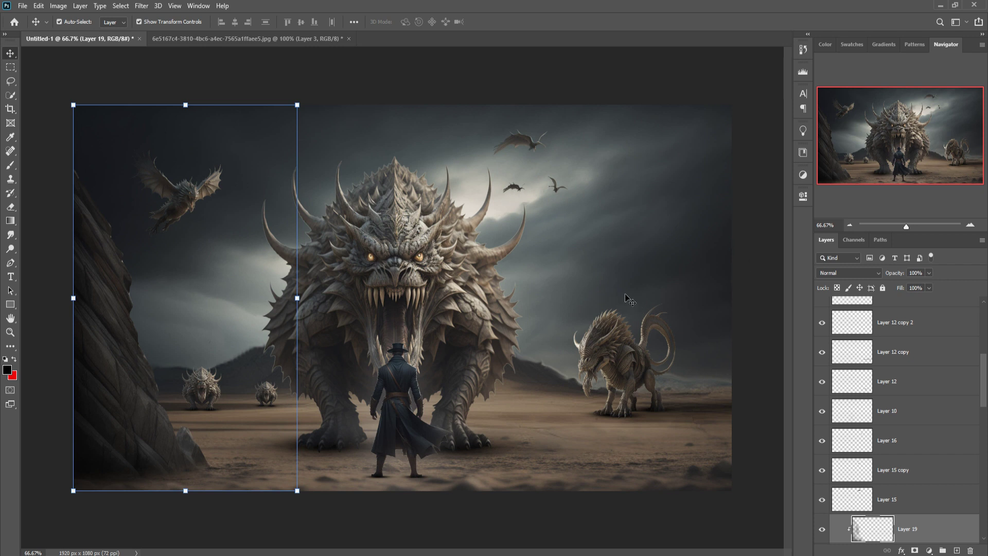
Step: Quick-select the rock photo's left cliff and drag it into the composite
left_click(221, 37)
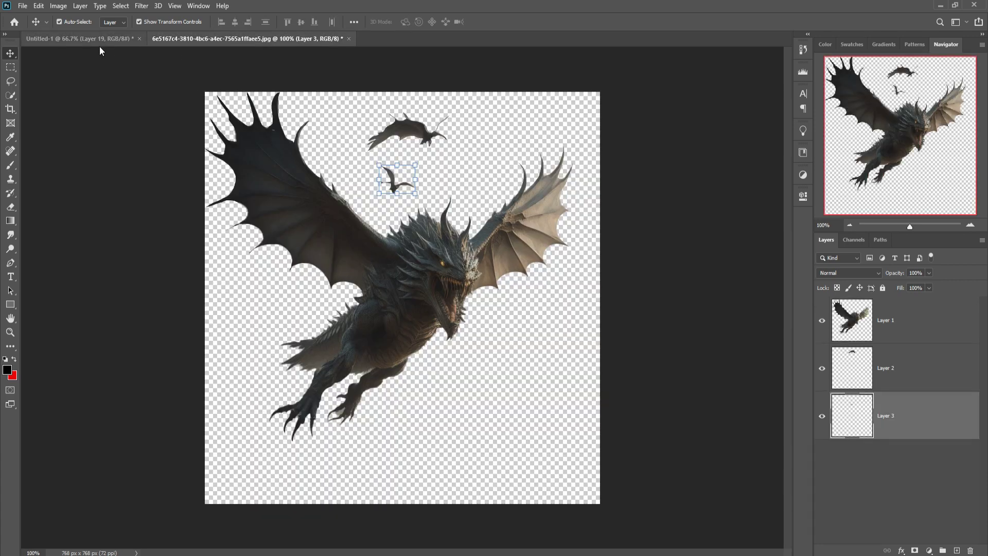
left_click(94, 40)
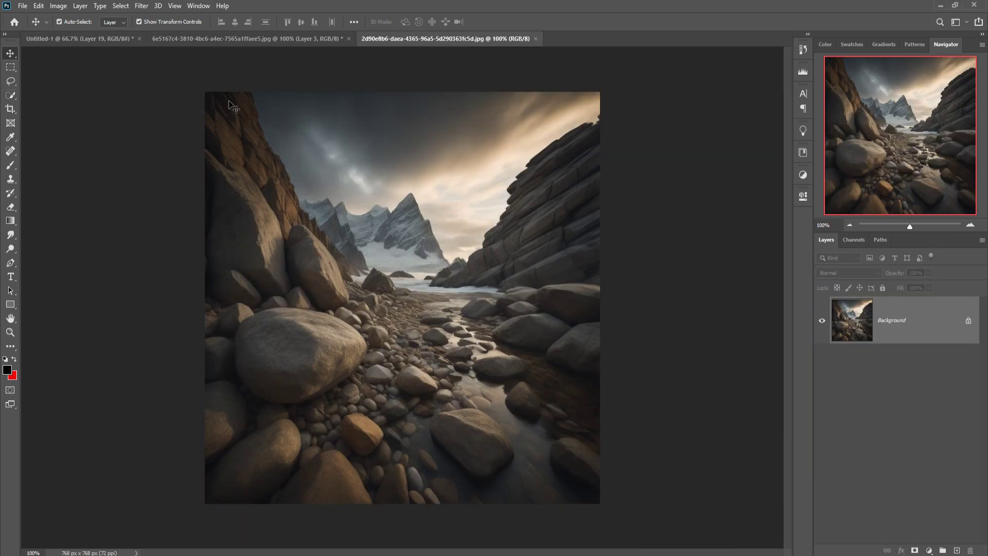
left_click(10, 94)
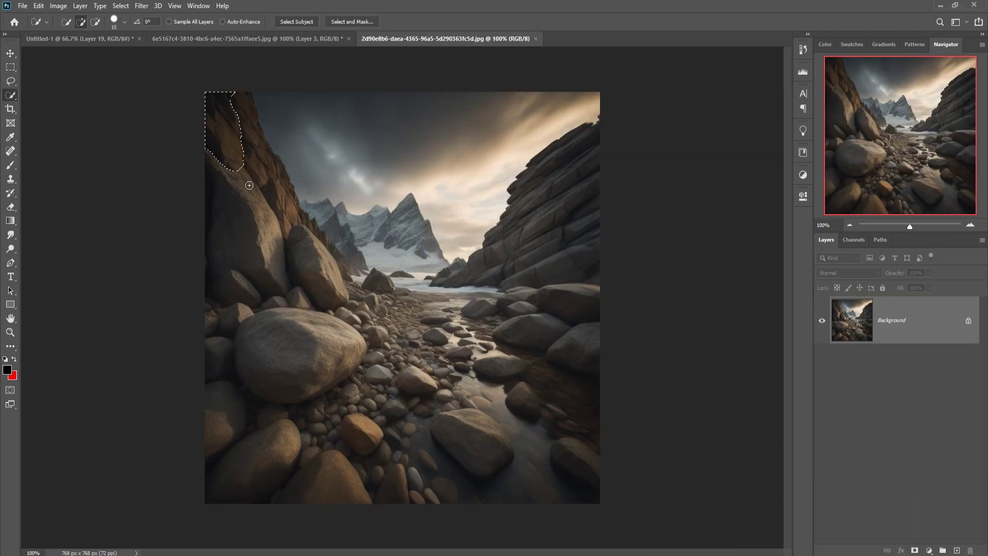
mouse_move(249, 185)
left_mouse_down()
mouse_move(339, 258)
mouse_move(354, 292)
left_mouse_up()
left_click(10, 53)
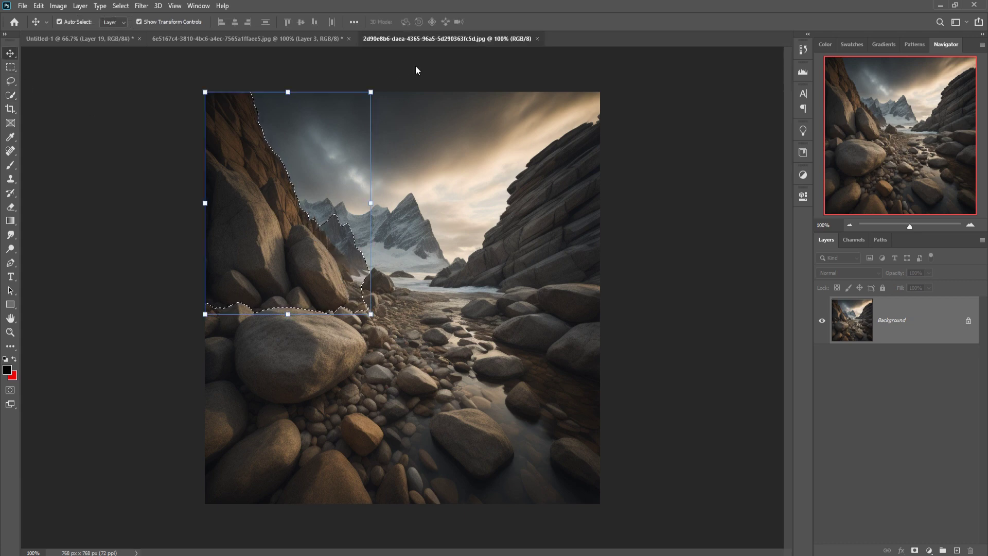
left_click_drag(416, 71, 744, 120)
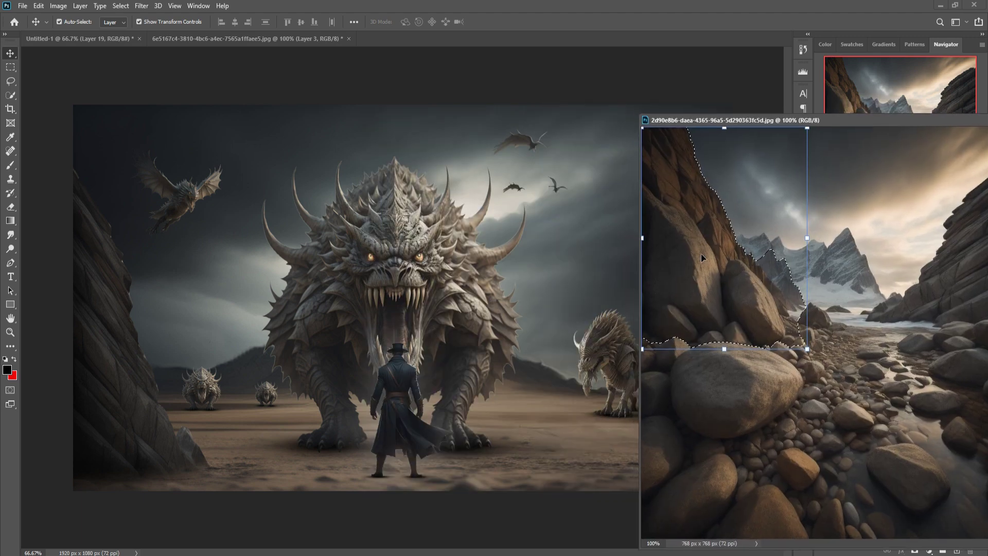
left_click_drag(692, 252, 604, 377)
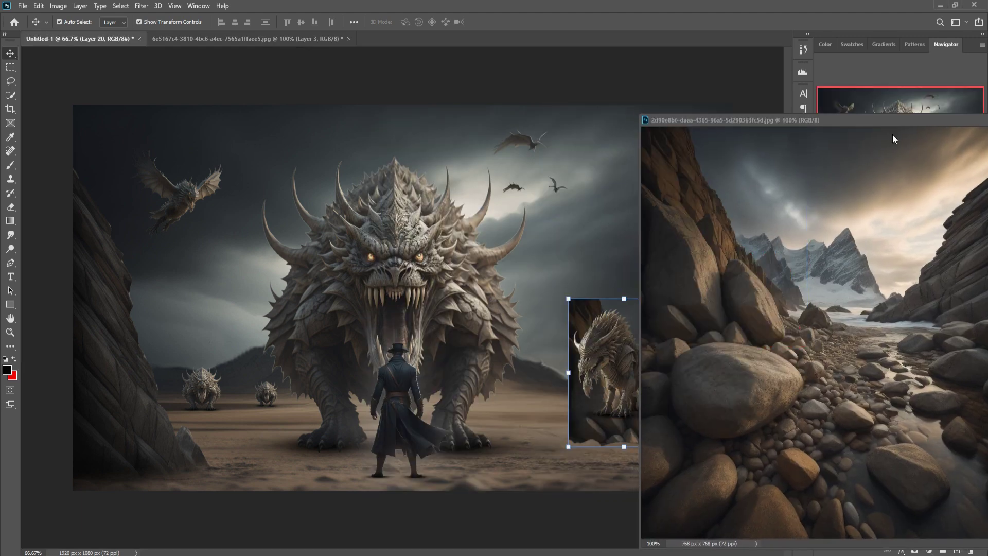
left_click_drag(898, 125, 467, 319)
left_click(198, 131)
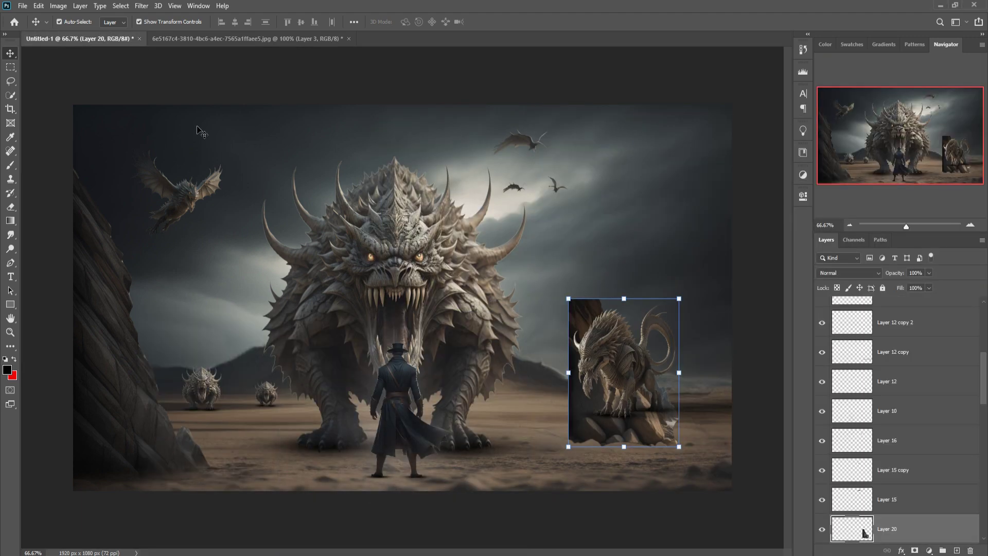
Step: Flip the cliff, move Layer 20 above Layer 9, and scale it to 212% on the right edge
left_click(38, 6)
mouse_move(54, 251)
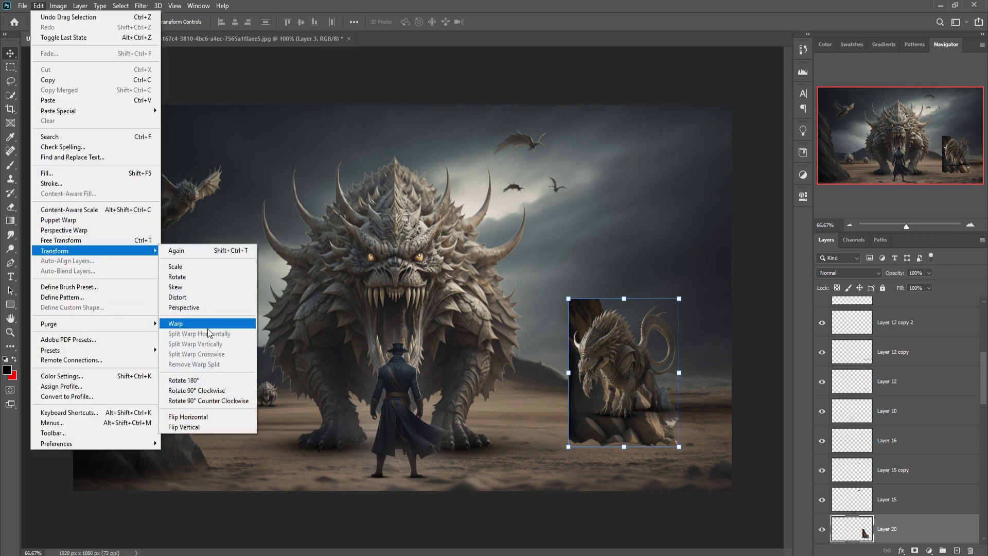
left_click(200, 422)
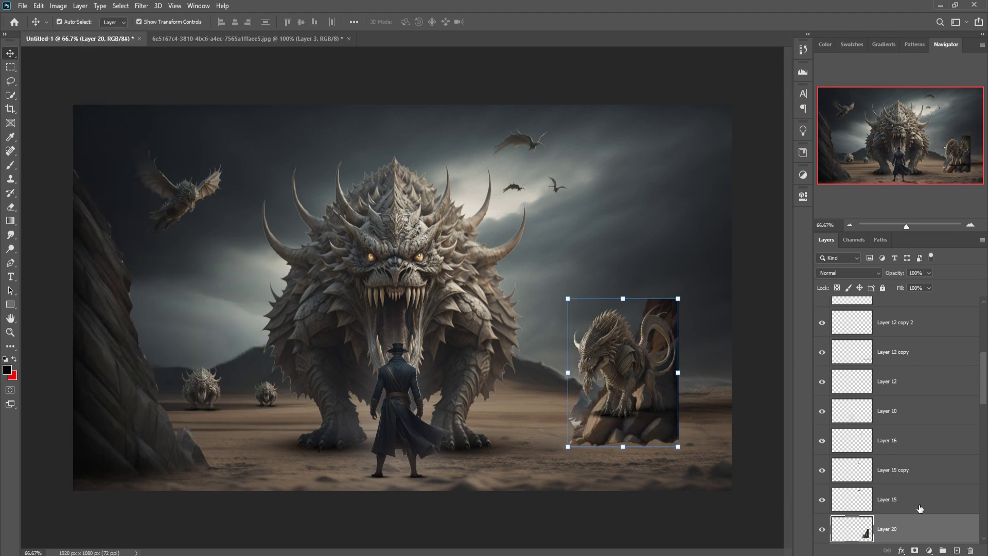
mouse_move(956, 526)
left_mouse_down()
mouse_move(939, 338)
mouse_move(832, 308)
left_mouse_up()
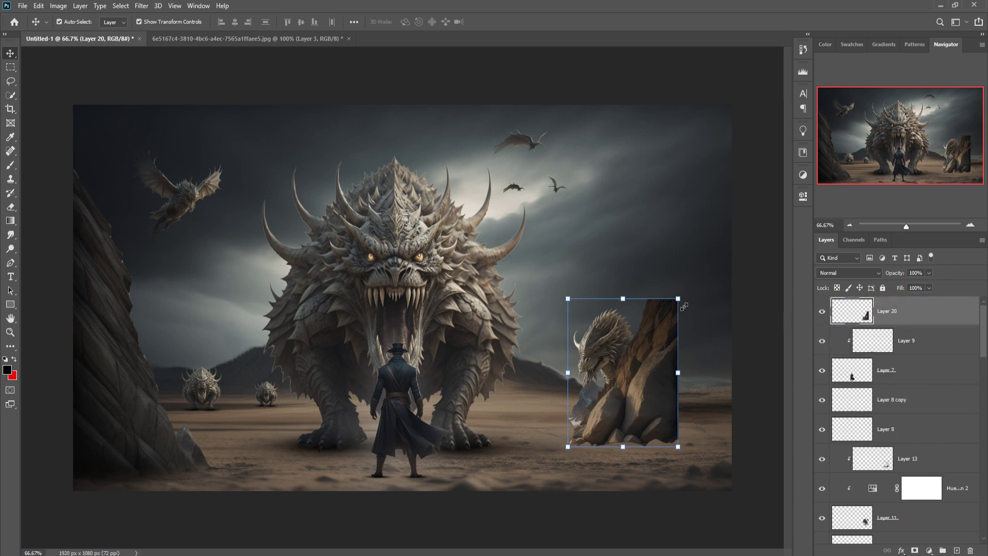
left_click_drag(678, 299, 802, 132)
left_click_drag(691, 331, 692, 400)
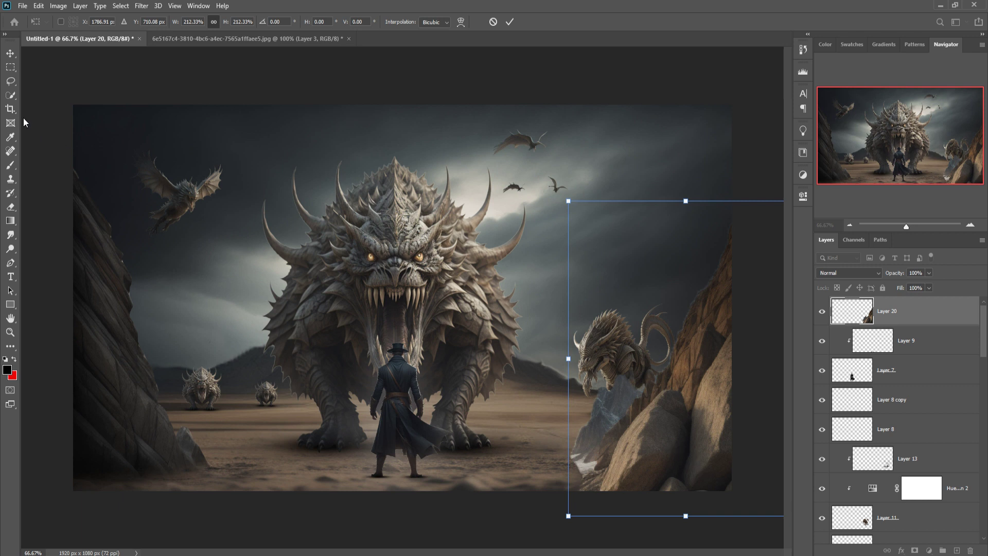
left_click(9, 82)
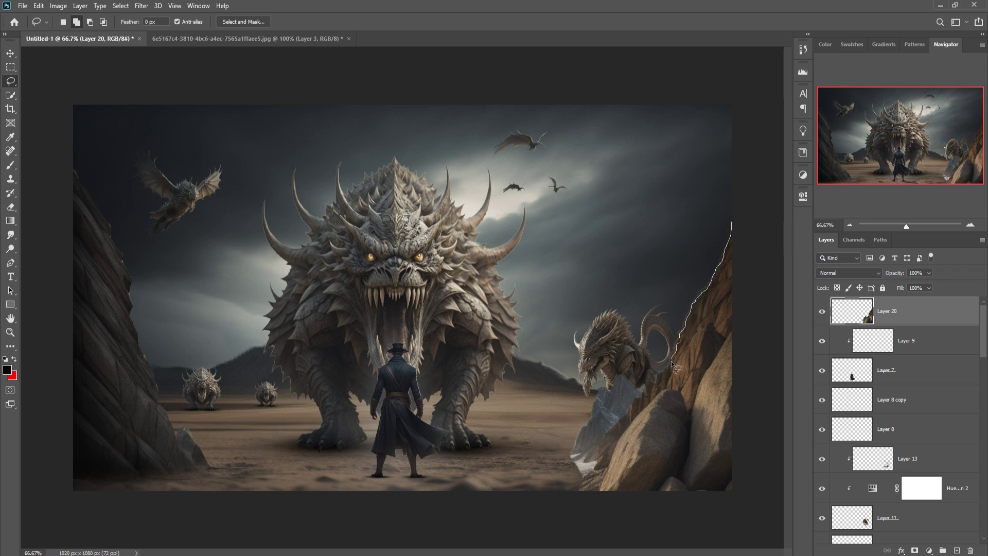
Step: Lasso and delete the rock covering the creature's legs, then deselect
left_click_drag(648, 389, 634, 405)
mouse_move(538, 462)
left_mouse_down()
mouse_move(604, 320)
mouse_move(730, 221)
left_mouse_up()
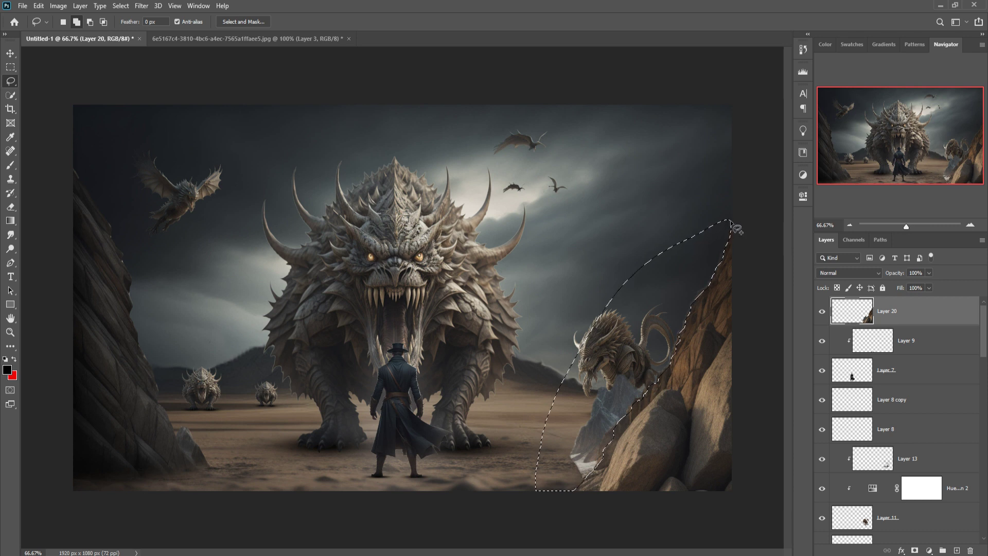
key("Delete")
left_click(121, 6)
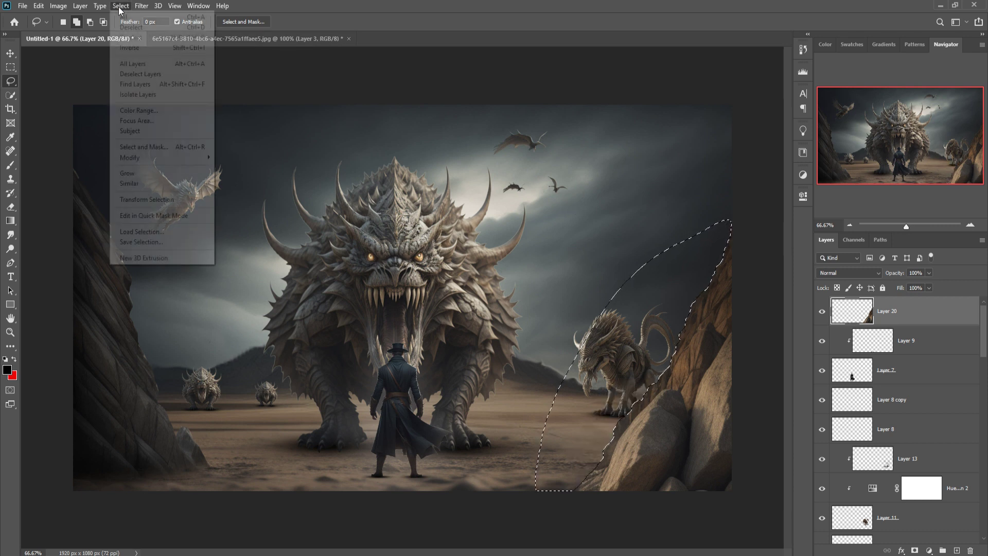
left_click(128, 29)
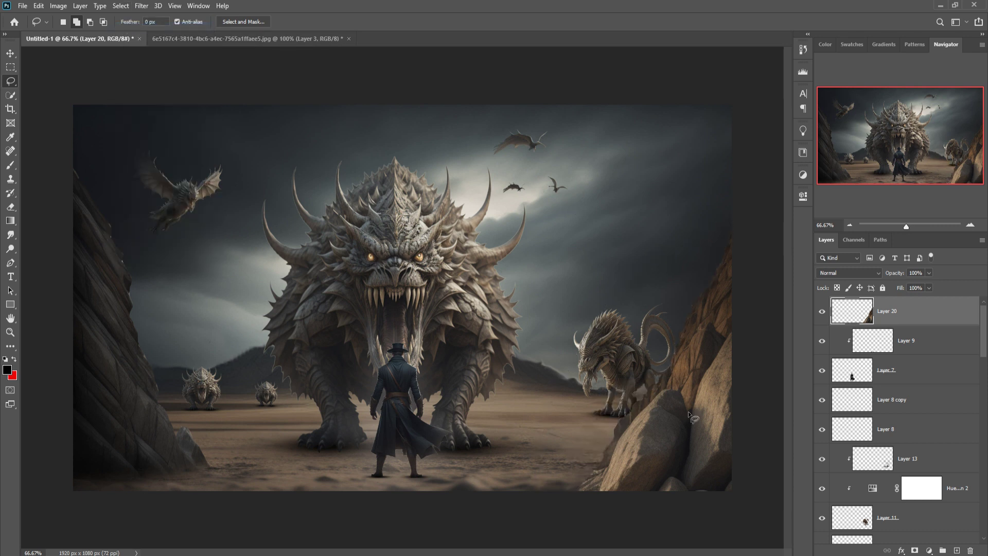
Step: Clip a Hue/Saturation adjustment to Layer 20 with Saturation -14 and Lightness -31
key("v")
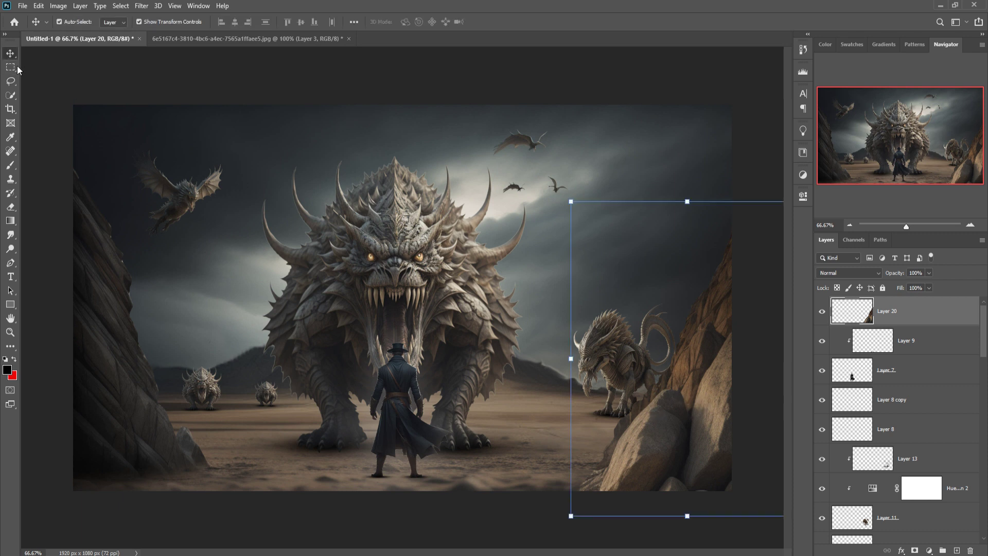
left_click(929, 550)
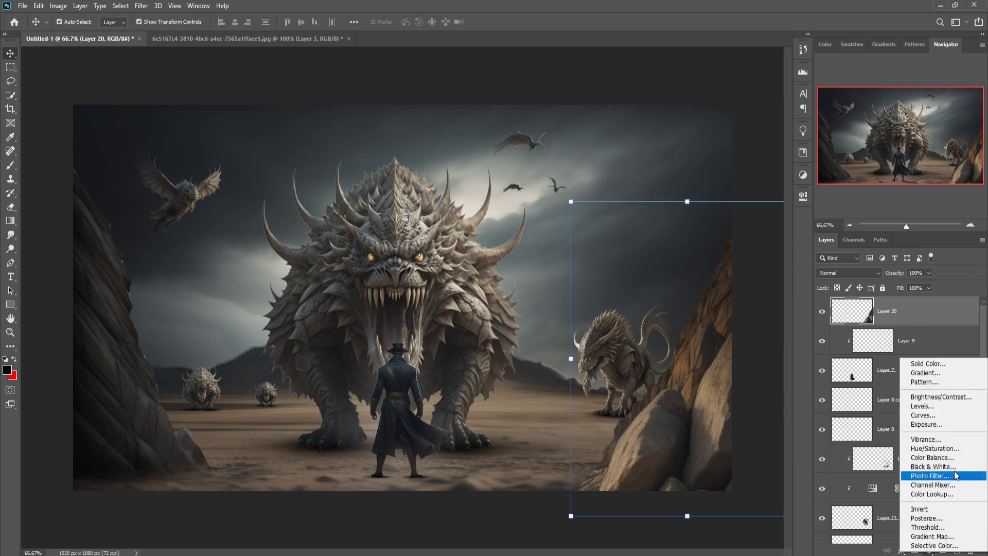
left_click(952, 458)
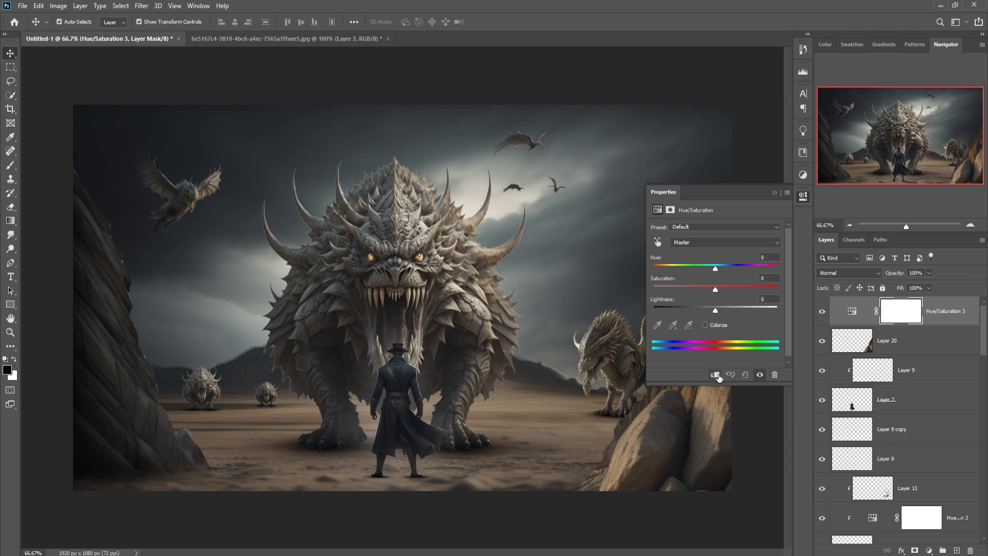
left_click(716, 375)
left_click_drag(716, 290, 696, 312)
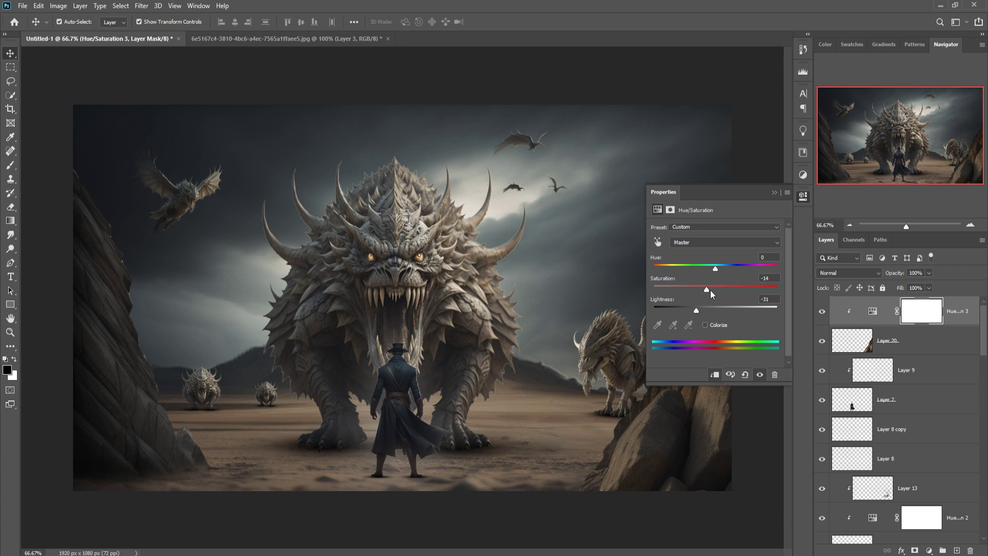
left_click(774, 193)
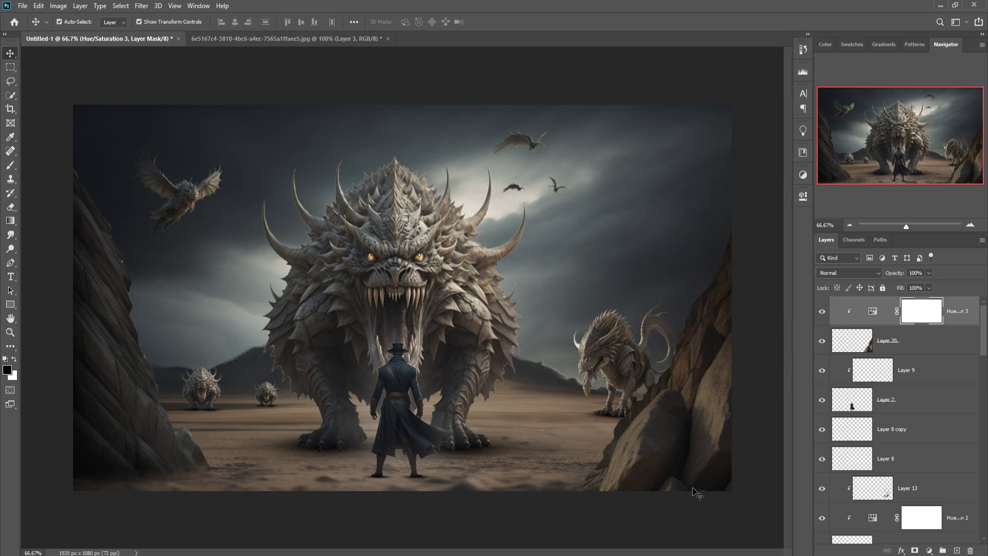
left_click(10, 80)
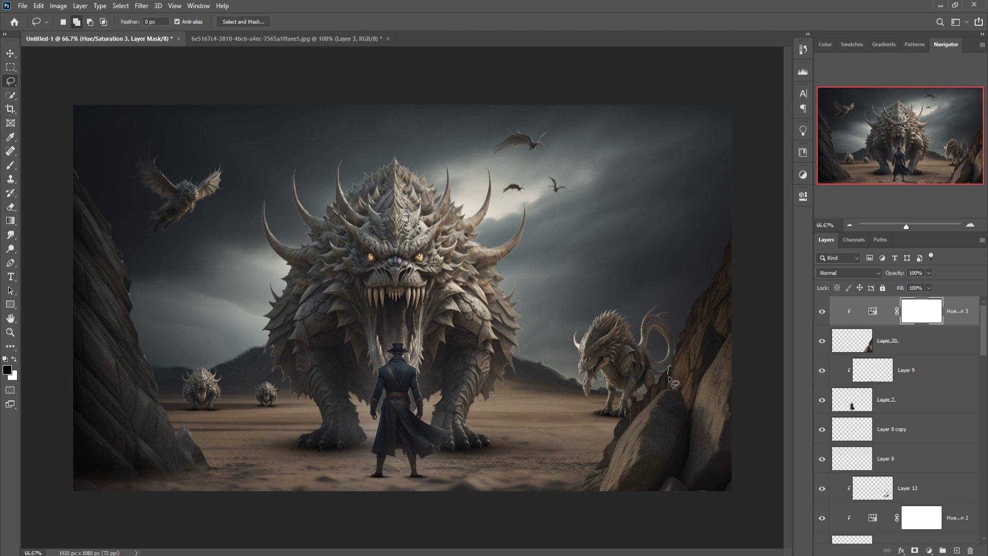
Step: Outline the lower rocks freehand, select Layer 20, then discard the selection
left_click_drag(668, 374, 669, 389)
left_click_drag(671, 367, 669, 369)
left_click(861, 341)
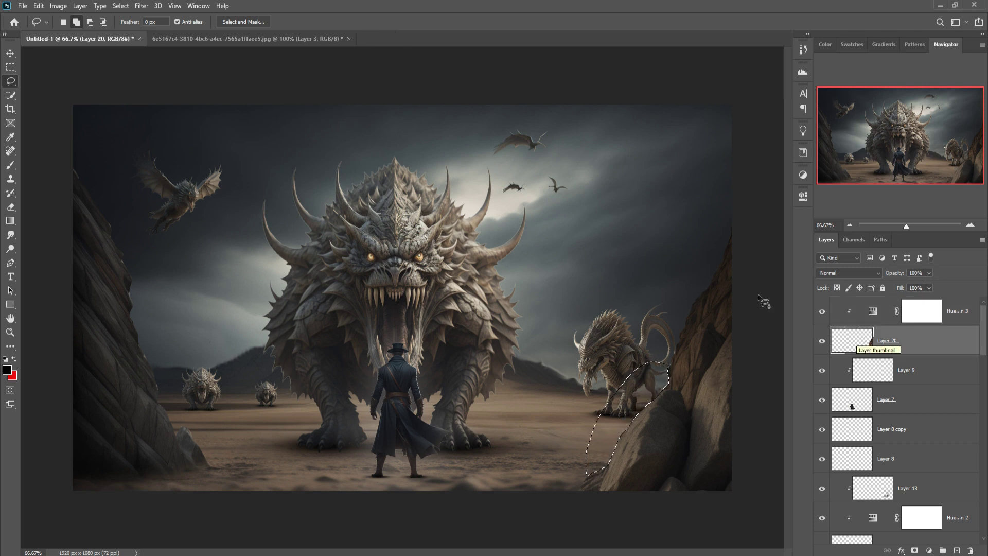
left_click(121, 6)
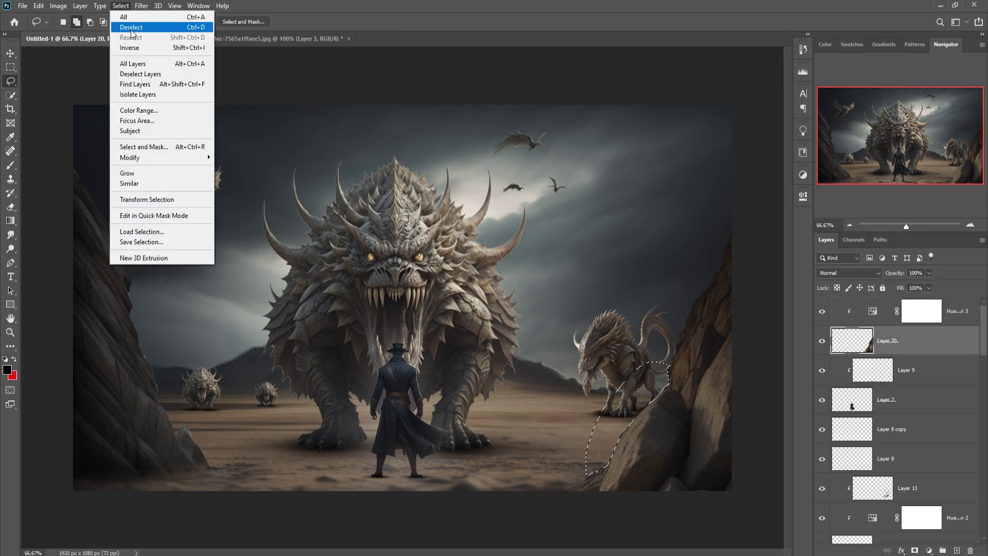
left_click(132, 27)
left_click(11, 56)
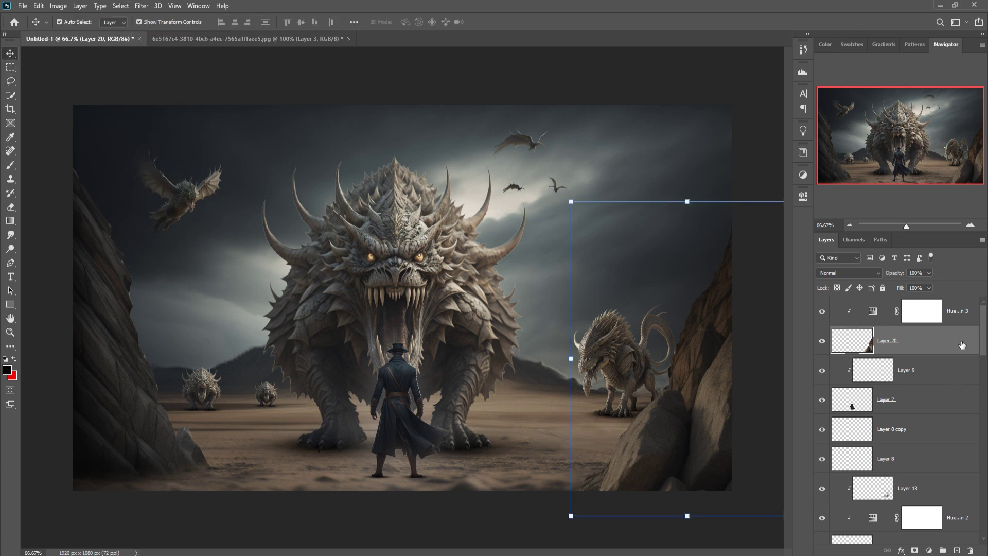
Step: Paint black on the Hue/Saturation 3 mask over the lower rock with a 175 px brush
left_click(921, 311)
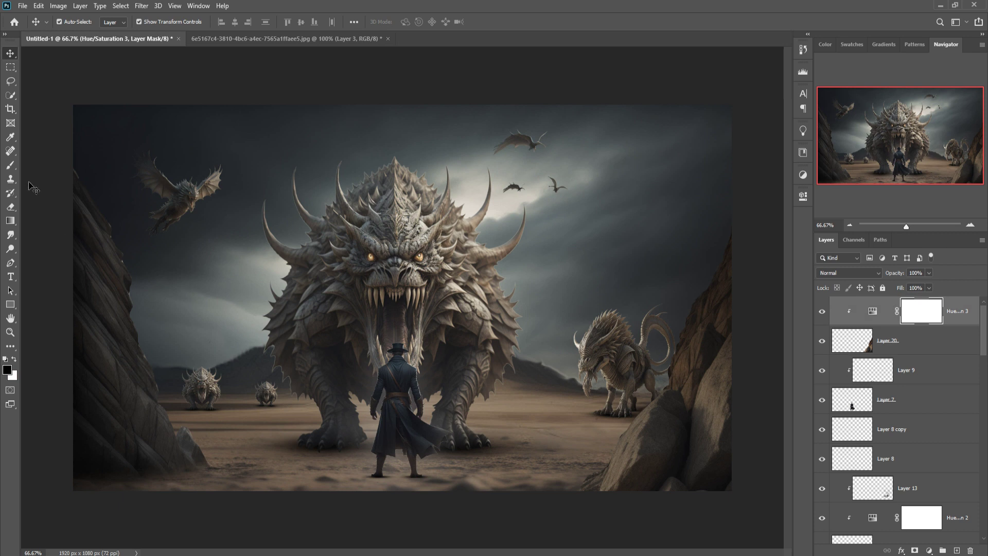
left_click(10, 165)
key("bracketleft")
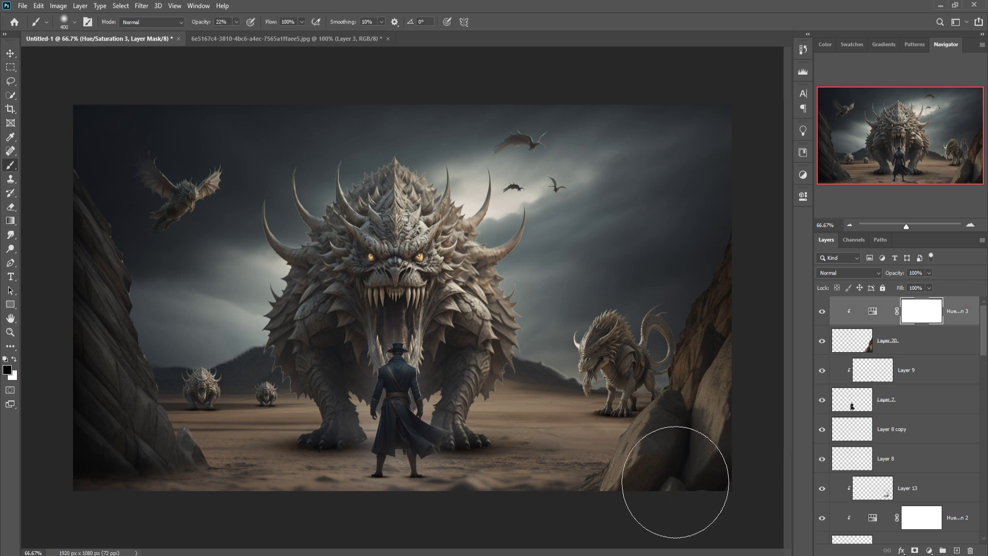
key("bracketleft")
key("bracketleft")
key("bracketleft")
key("bracketleft")
mouse_move(647, 459)
left_mouse_down()
mouse_move(657, 457)
mouse_move(640, 474)
left_mouse_up()
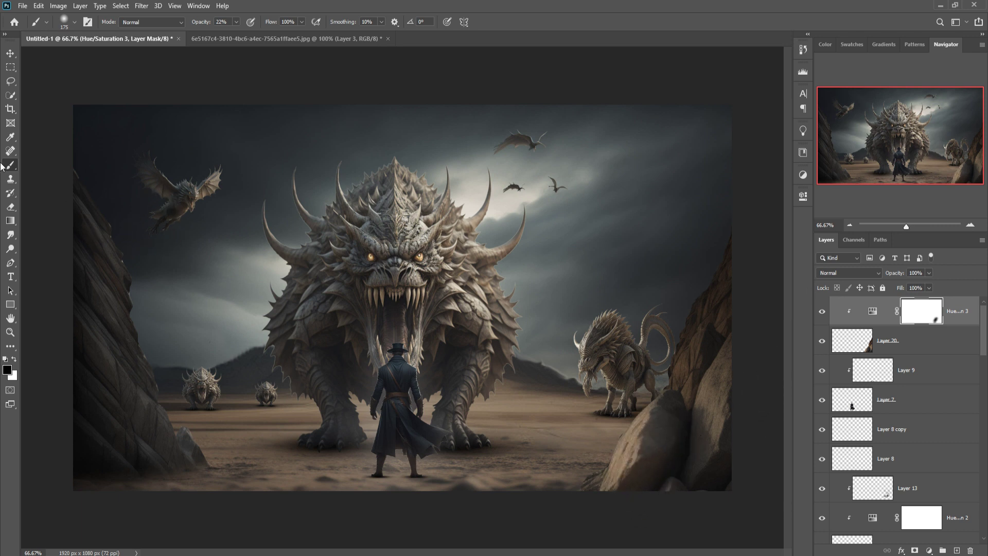
left_click(10, 53)
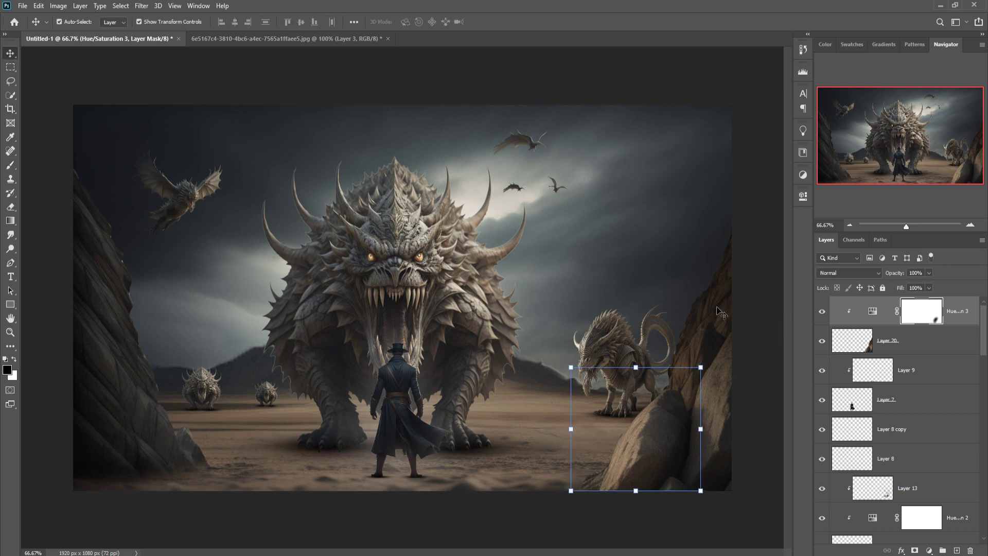
left_click(937, 353)
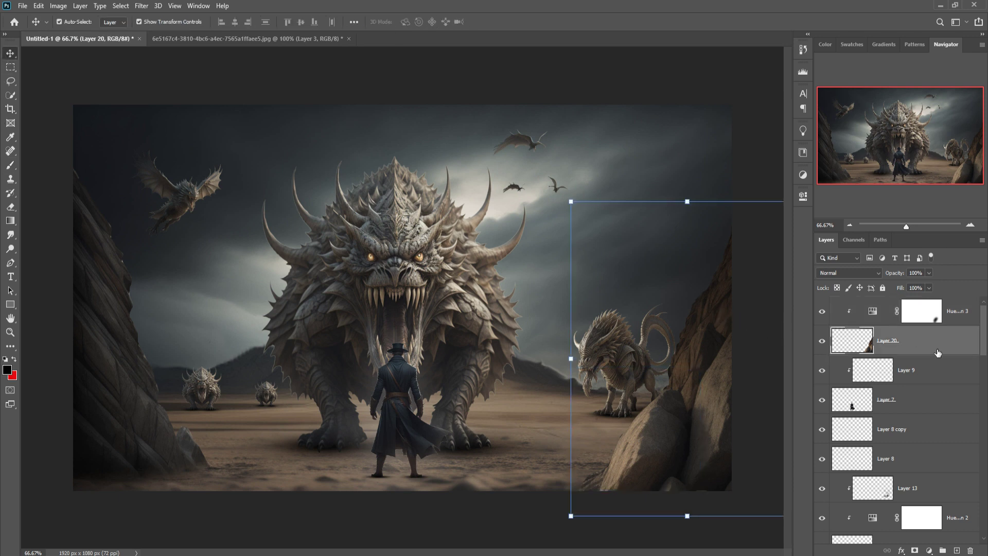
left_click(956, 550)
left_click(11, 166)
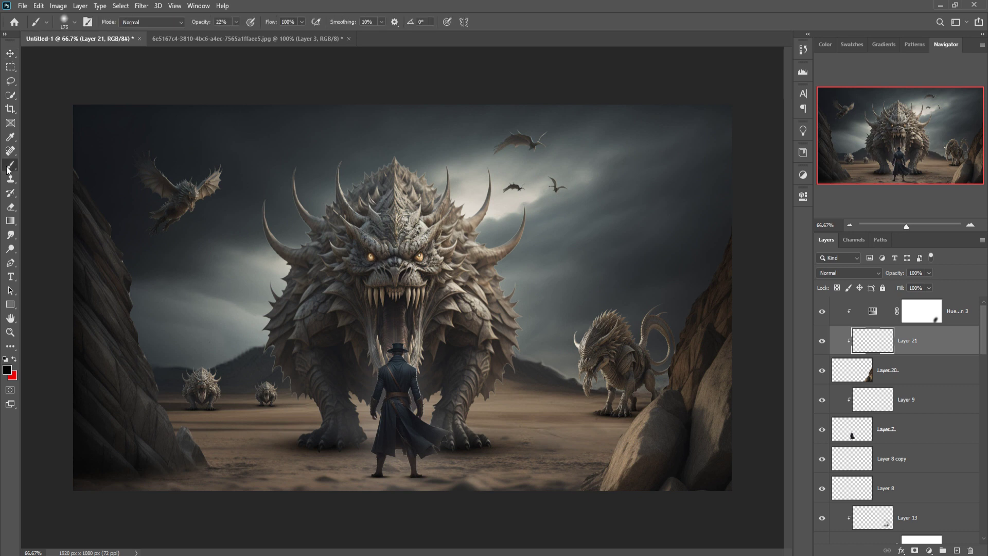
left_click_drag(766, 324, 777, 490)
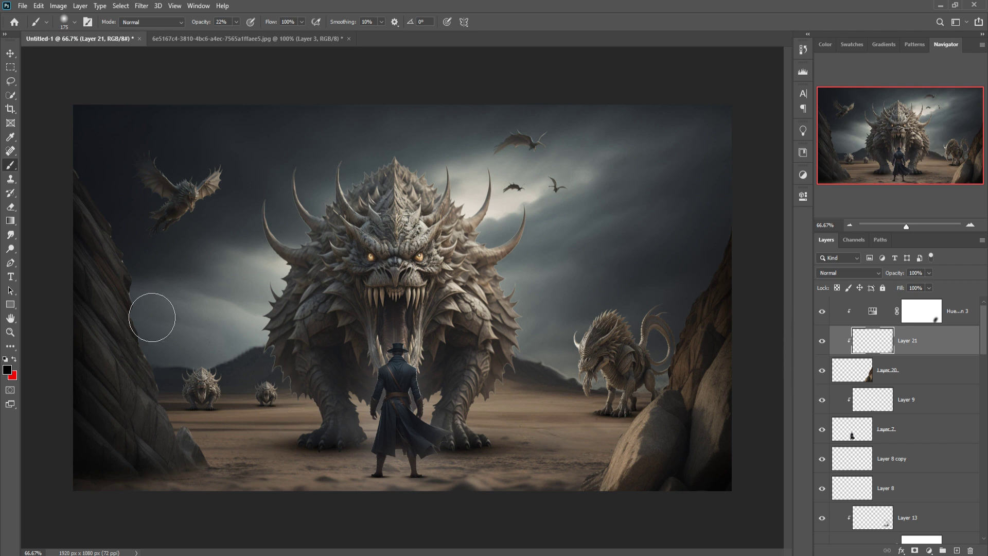
left_click(10, 54)
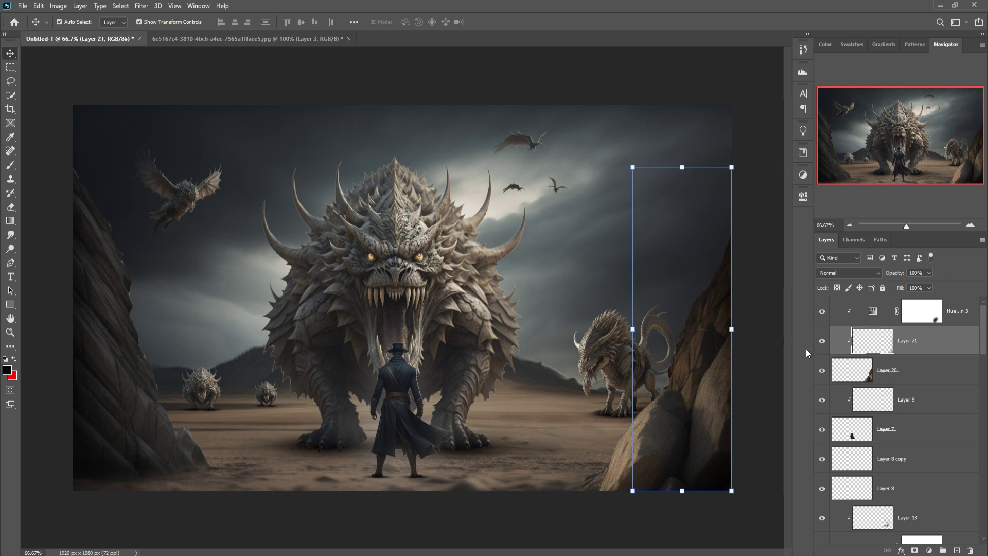
left_click(950, 320)
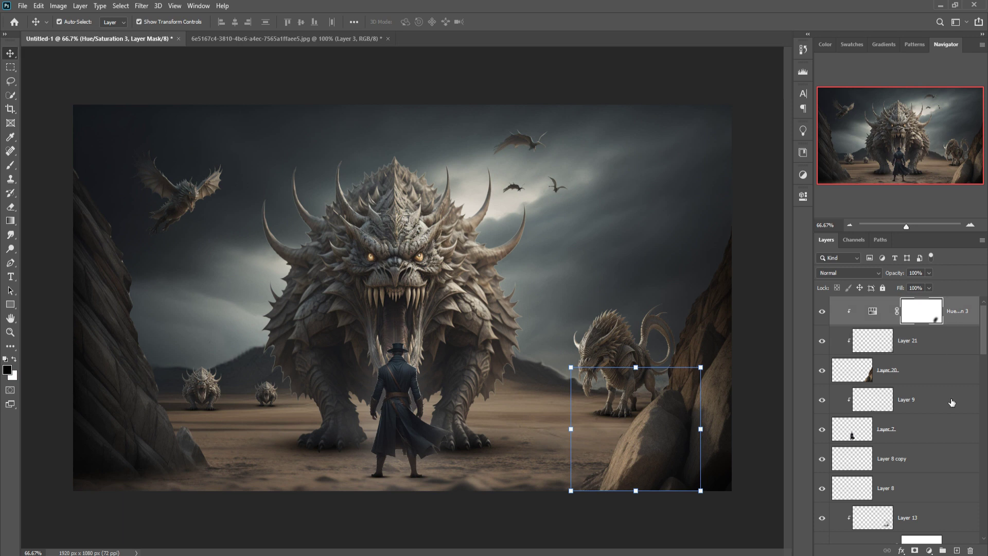
Step: On new Layer 22, brush black at 12% opacity and 400 px across the lower foreground sand
left_click(957, 550)
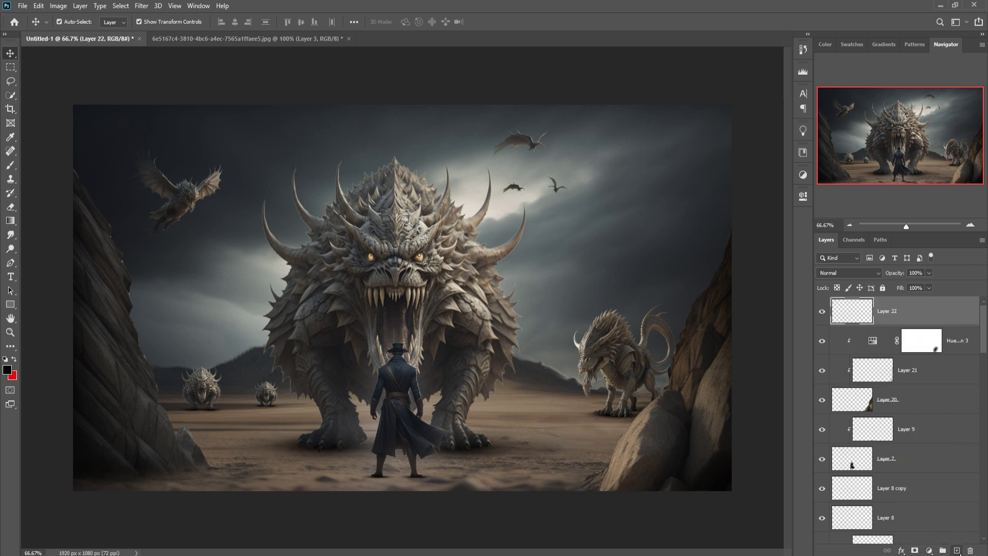
left_click(10, 165)
left_click(236, 22)
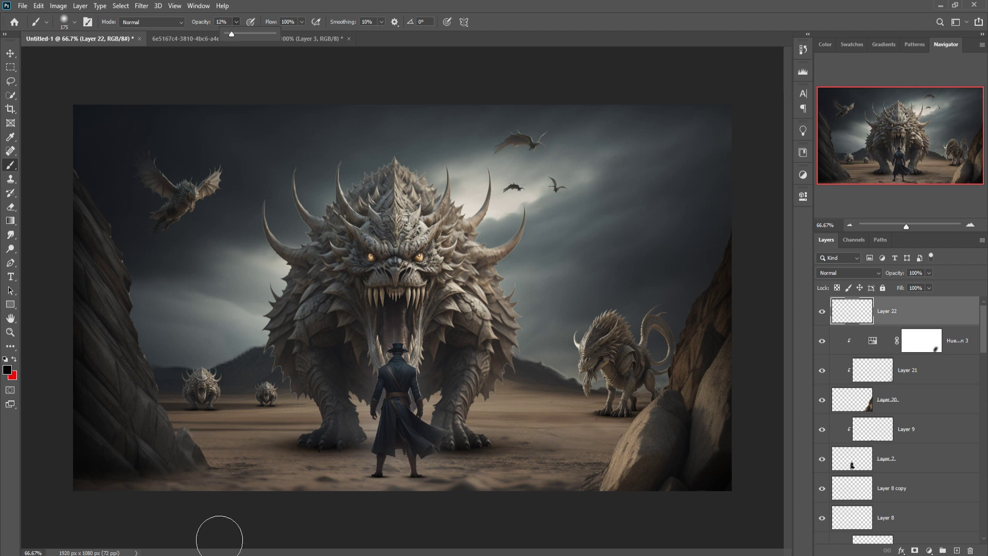
left_click(220, 538)
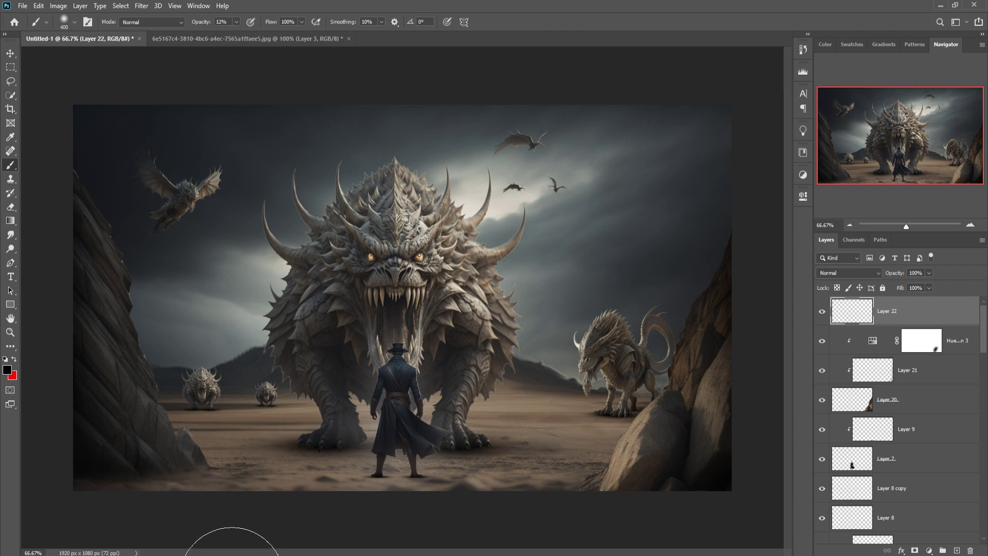
key("bracketright")
key("bracketright")
key("bracketright")
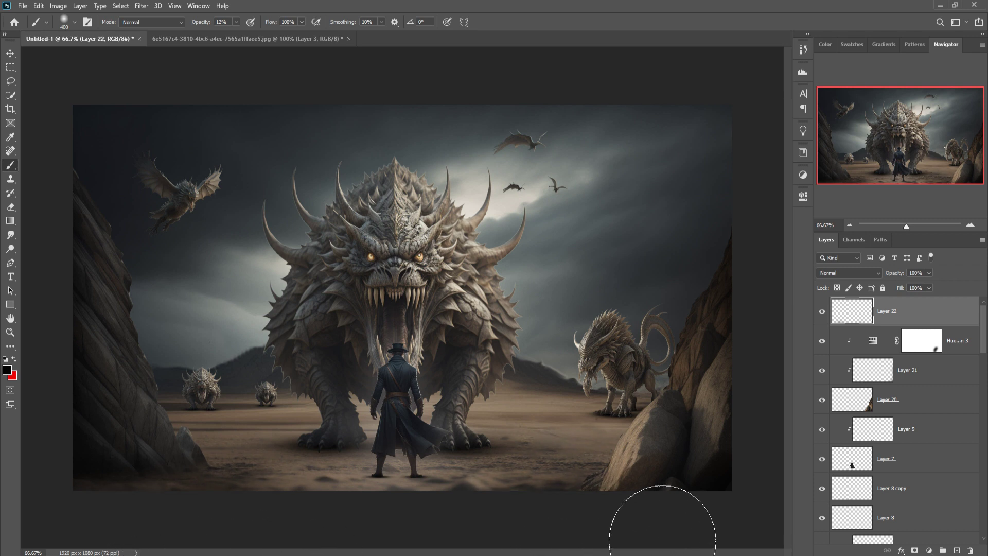
left_click(610, 494)
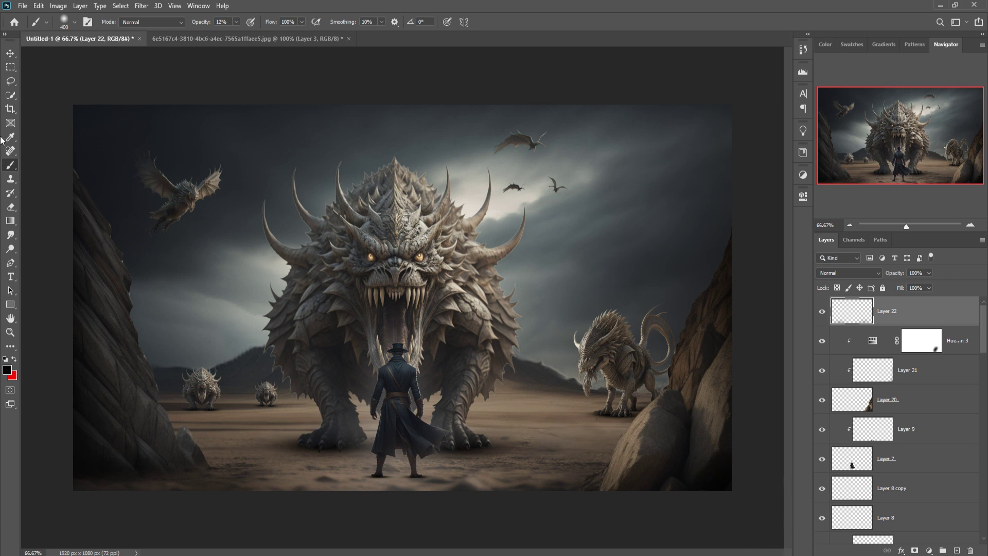
left_click(11, 54)
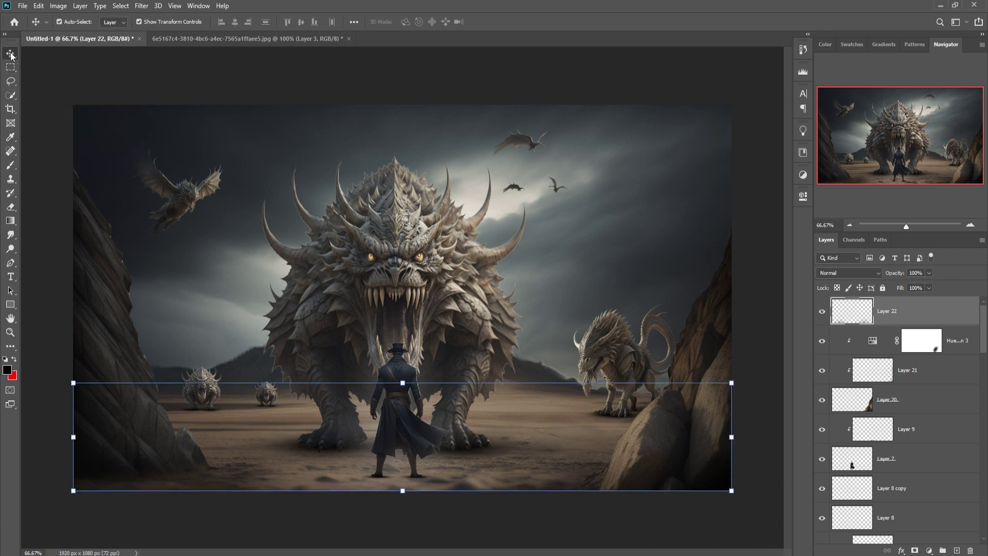
Step: On a new layer, paint soft white light over the sky with a 1100 px brush
left_click(956, 549)
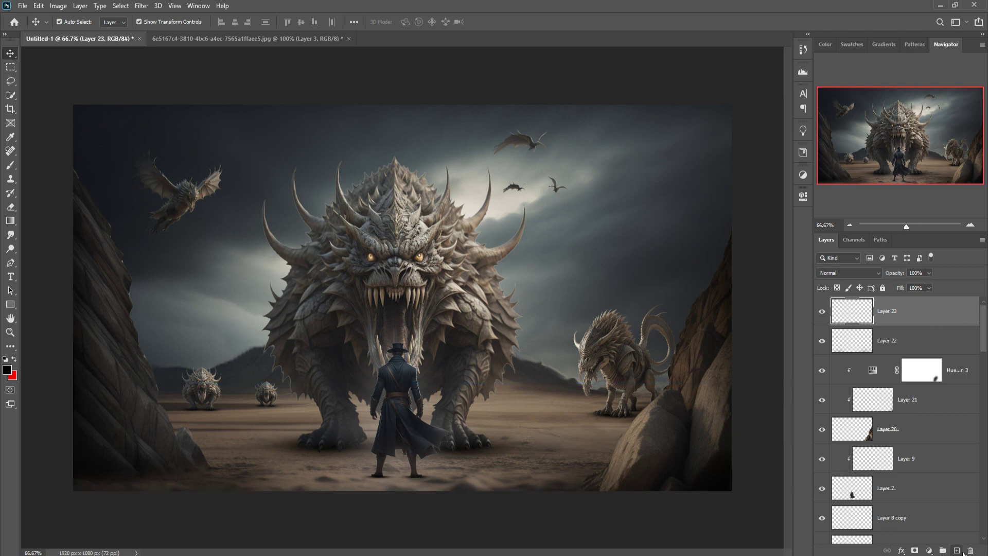
left_click(10, 165)
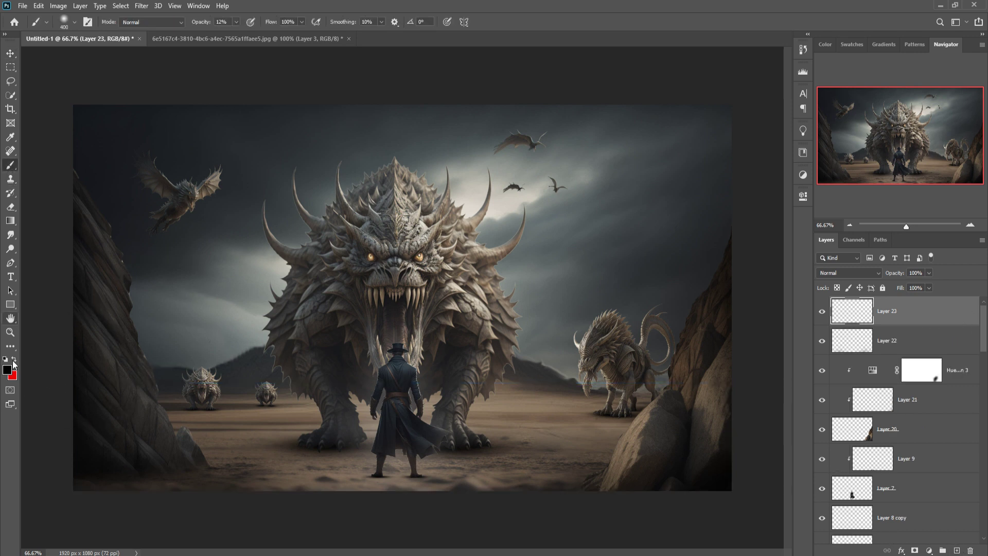
left_click(7, 370)
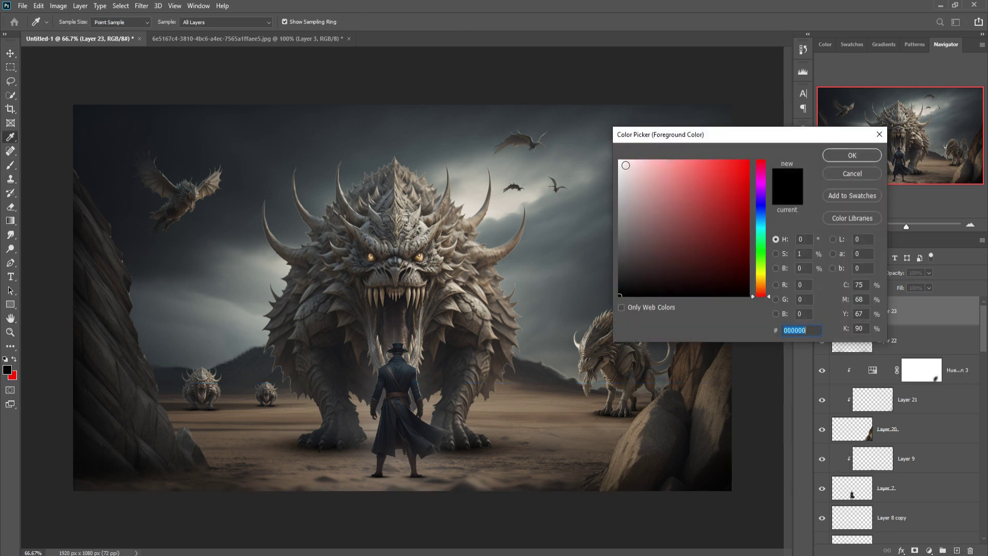
left_click(620, 160)
left_click(852, 155)
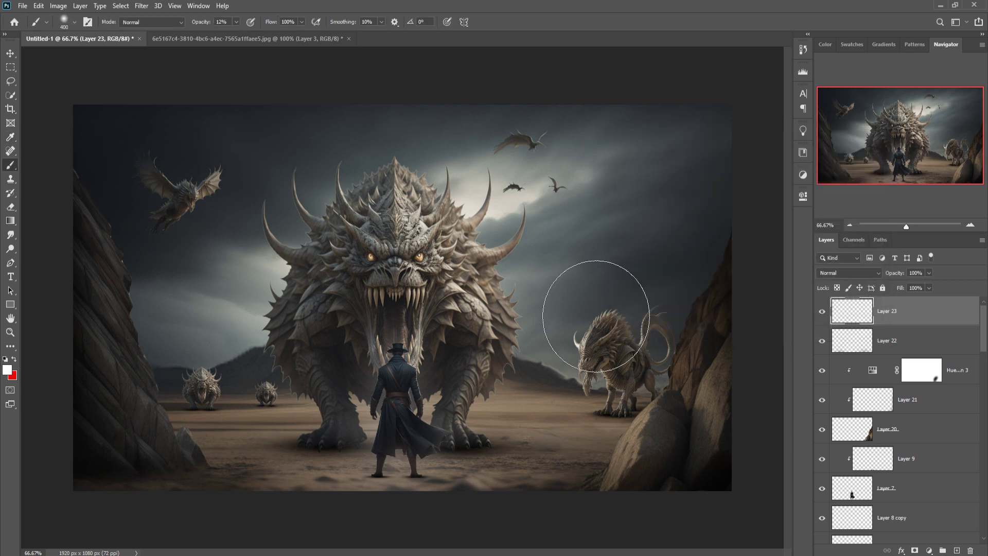
left_click_drag(756, 177, 753, 186)
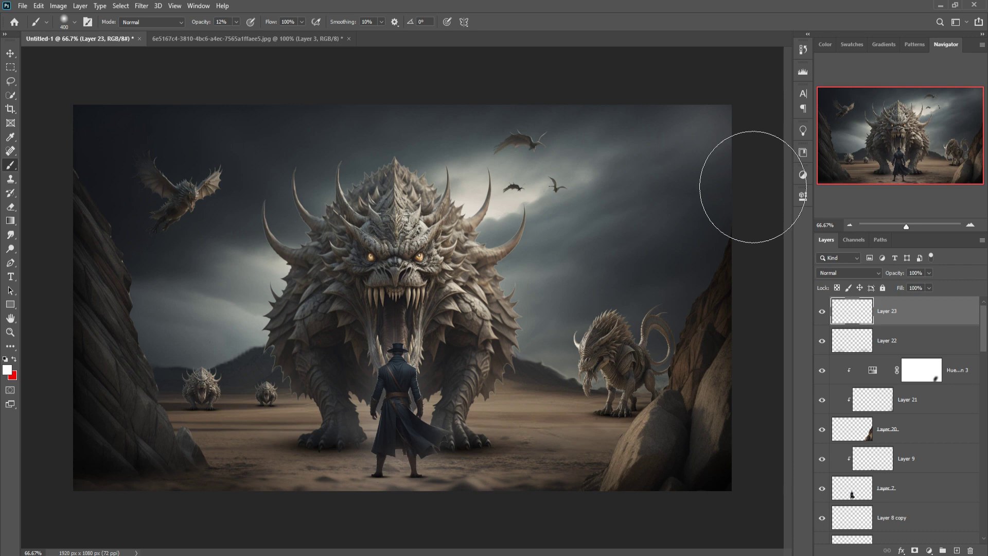
key("bracketright")
key("bracketright")
key("bracketright")
key("bracketright")
key("bracketright")
key("bracketright")
key("bracketright")
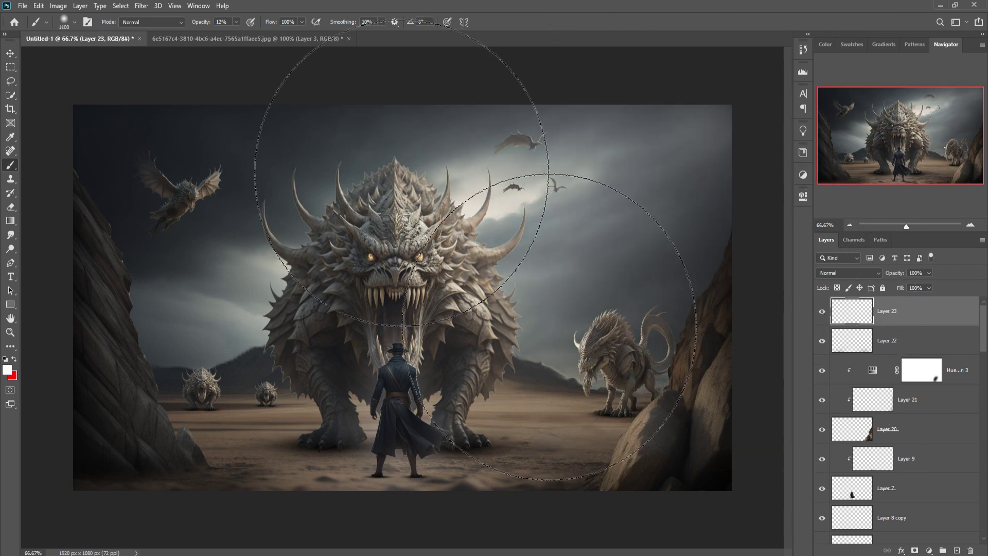
left_click(14, 58)
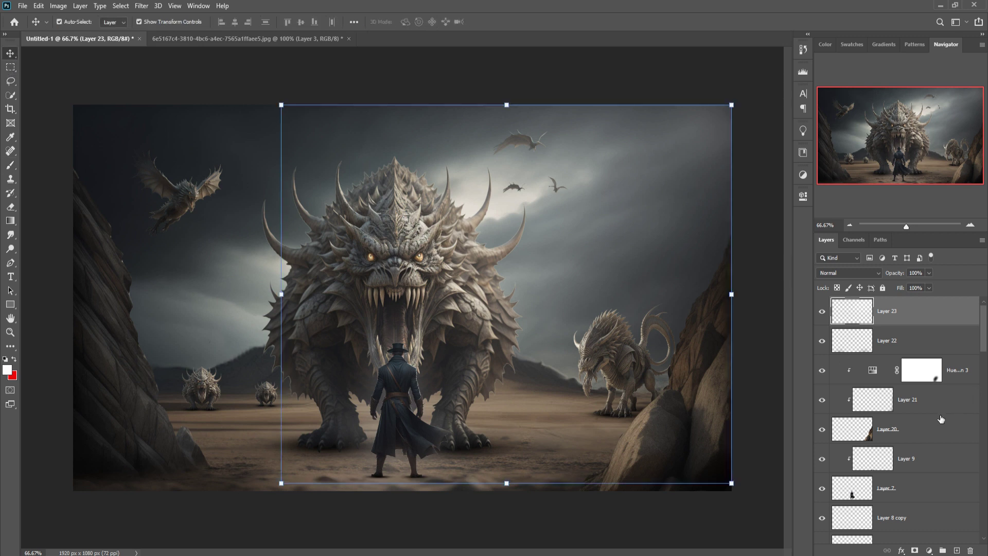
Step: Move Layer 23 below the cloaked man's Layer 7, just above Layer 8 copy
left_click_drag(931, 320, 938, 511)
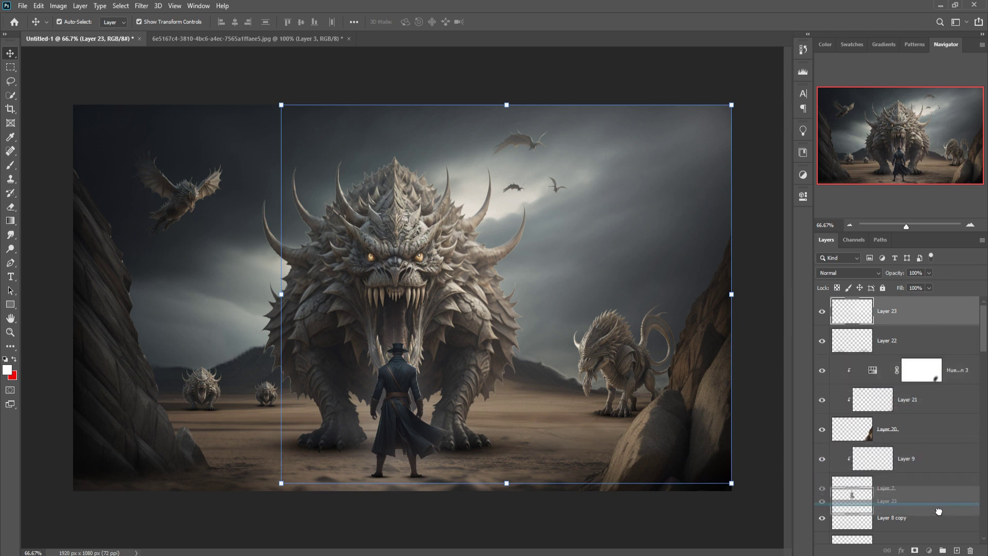
left_click_drag(937, 511, 938, 510)
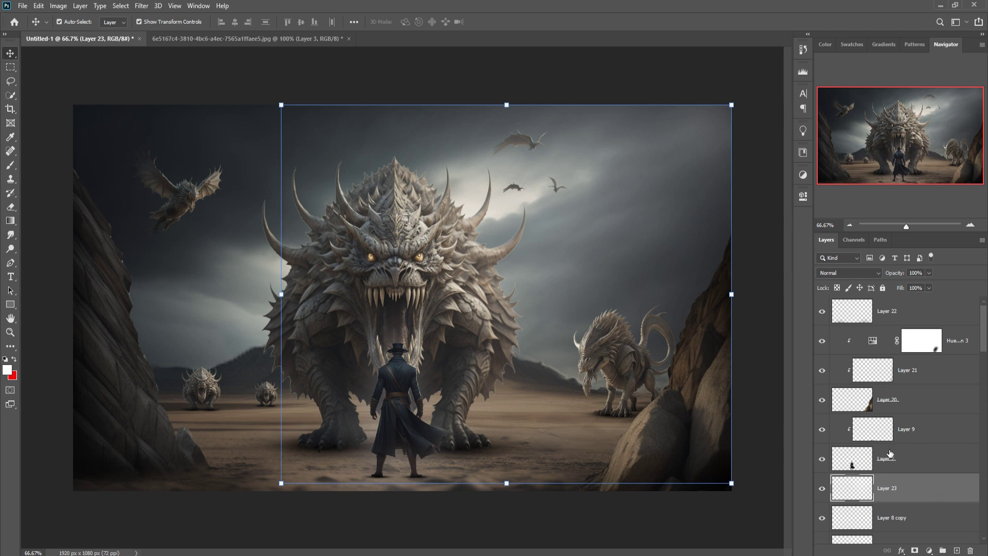
left_click(932, 319)
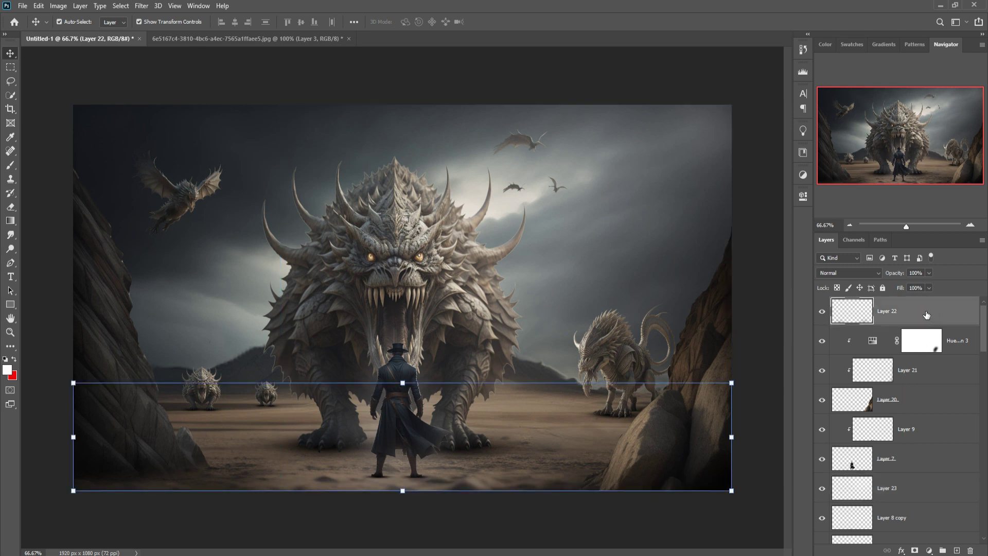
Step: Add a Curves 1 adjustment clipped to the man's Layer 7 with a bent RGB curve
left_click(396, 419)
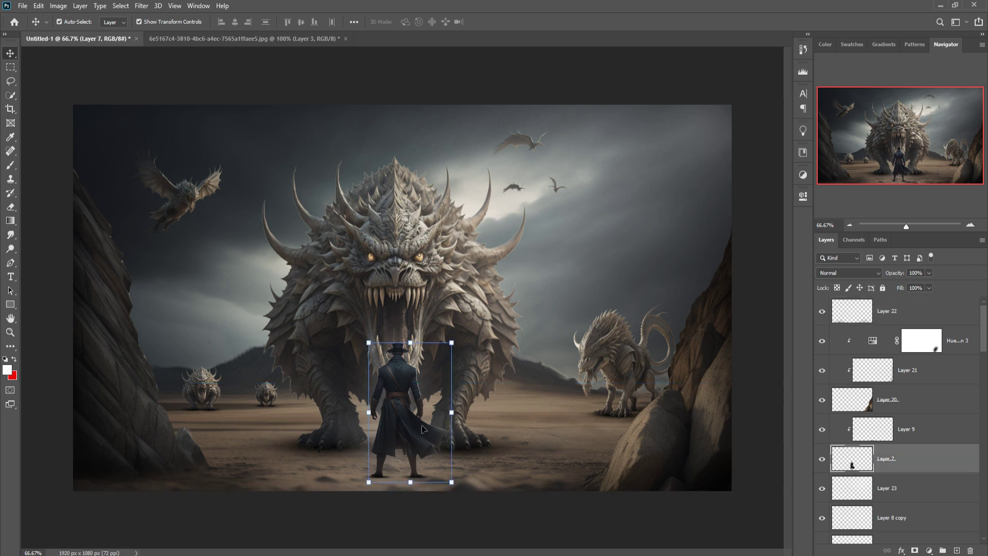
left_click(140, 6)
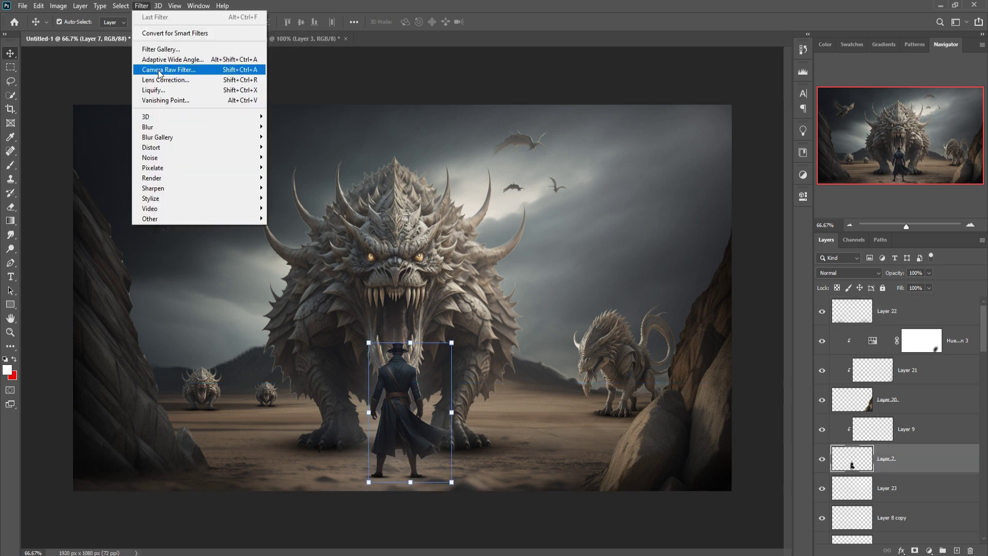
left_click(931, 474)
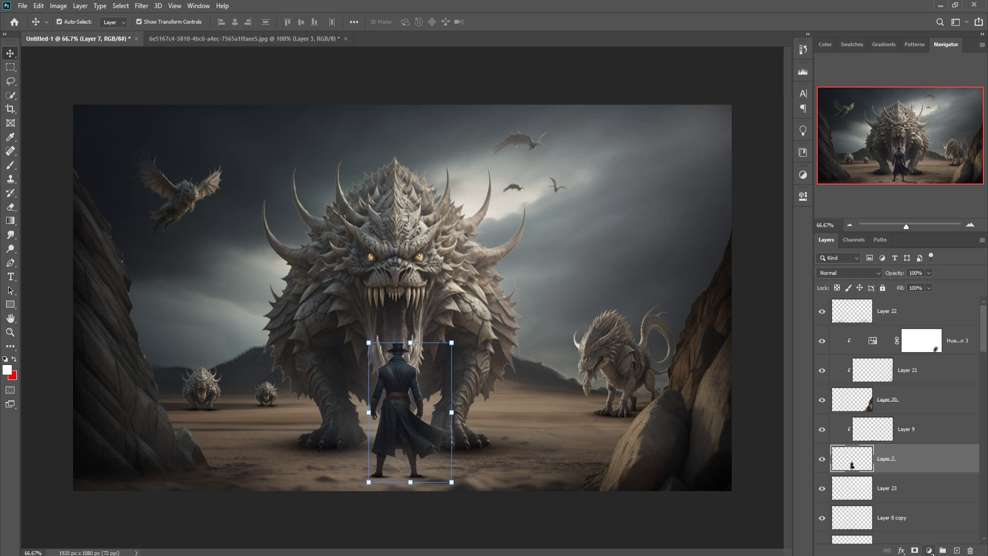
left_click(929, 550)
left_click(933, 415)
left_click_drag(733, 310, 737, 309)
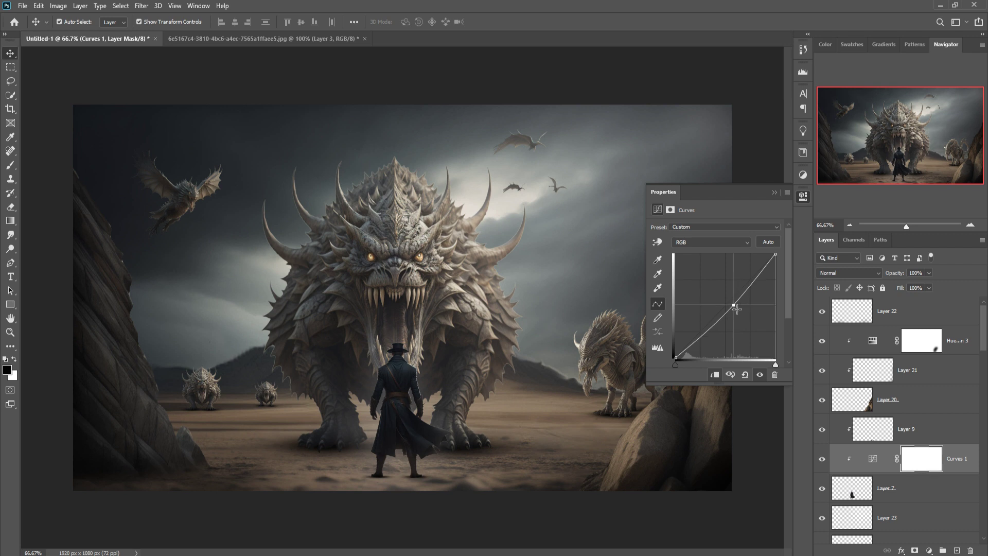
left_click(773, 192)
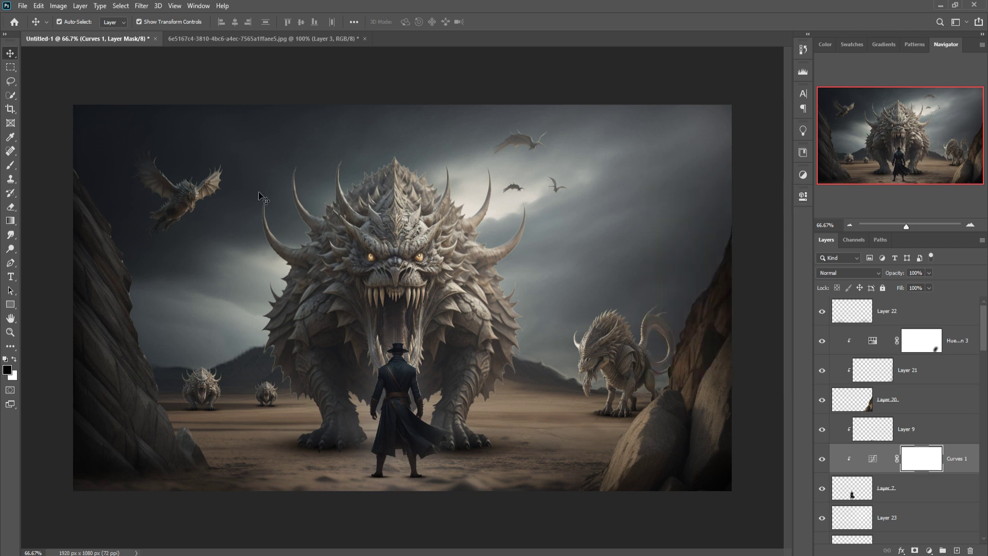
left_click(410, 385)
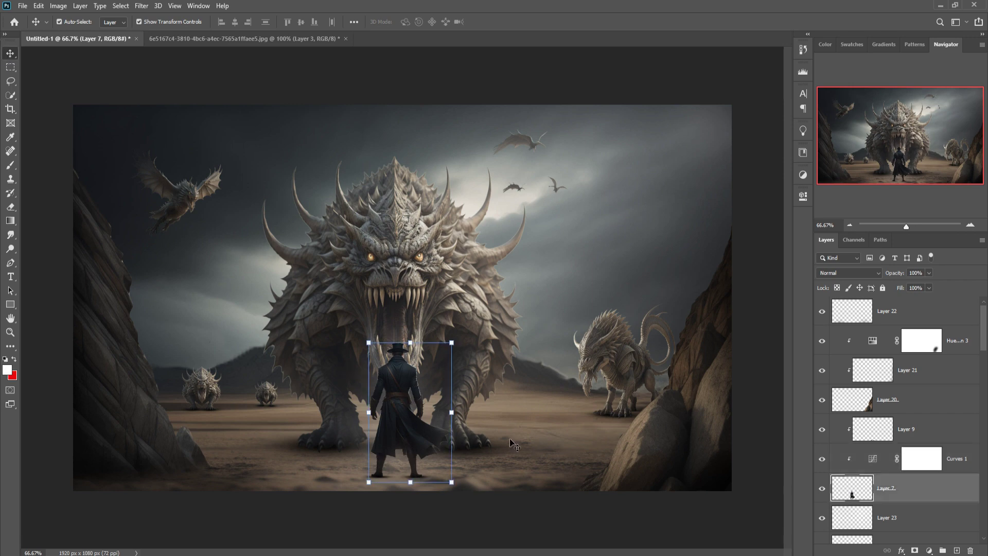
Step: Add Layer 24 above Layer 9, clipped to it, in Linear Dodge (Add) mode
left_click(954, 432)
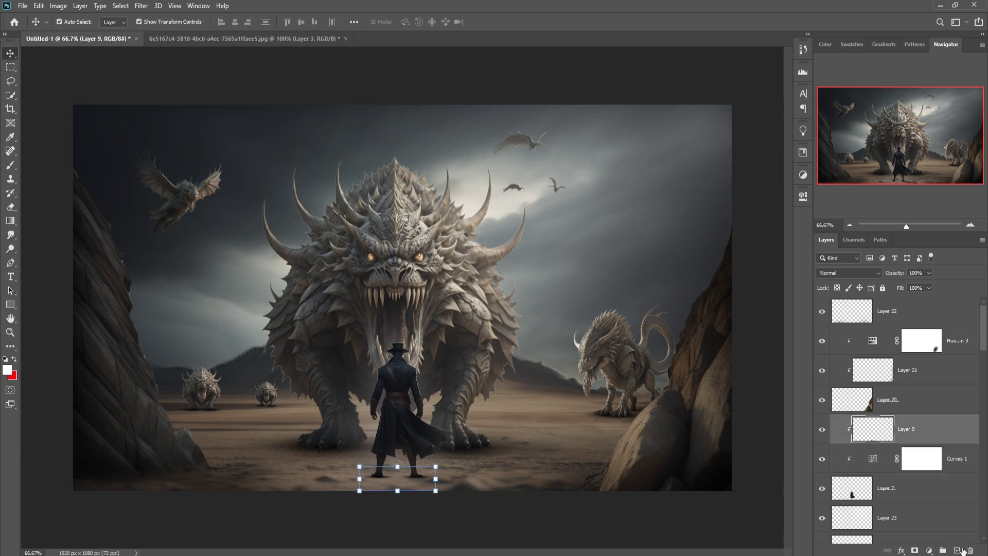
left_click(957, 550)
right_click(929, 416)
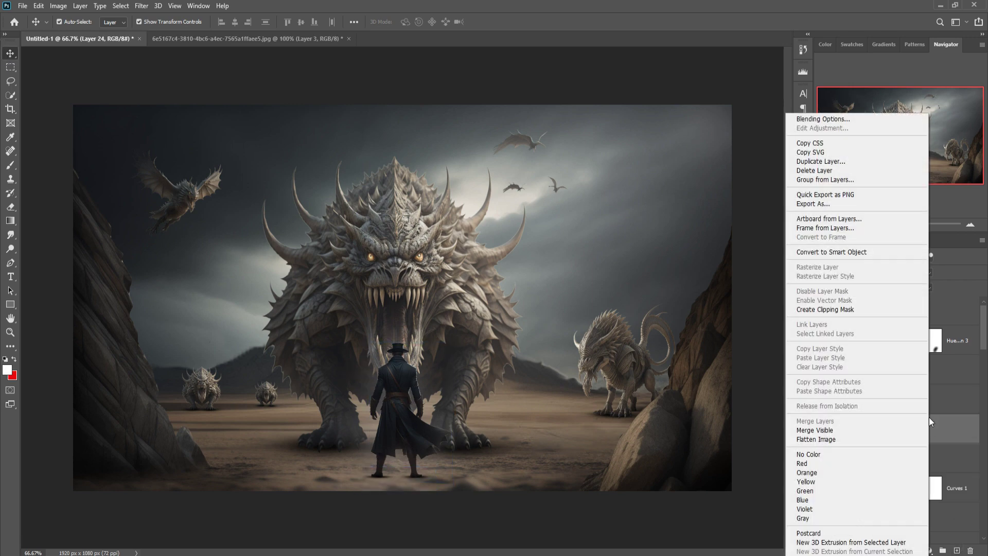
left_click(823, 309)
left_click(858, 273)
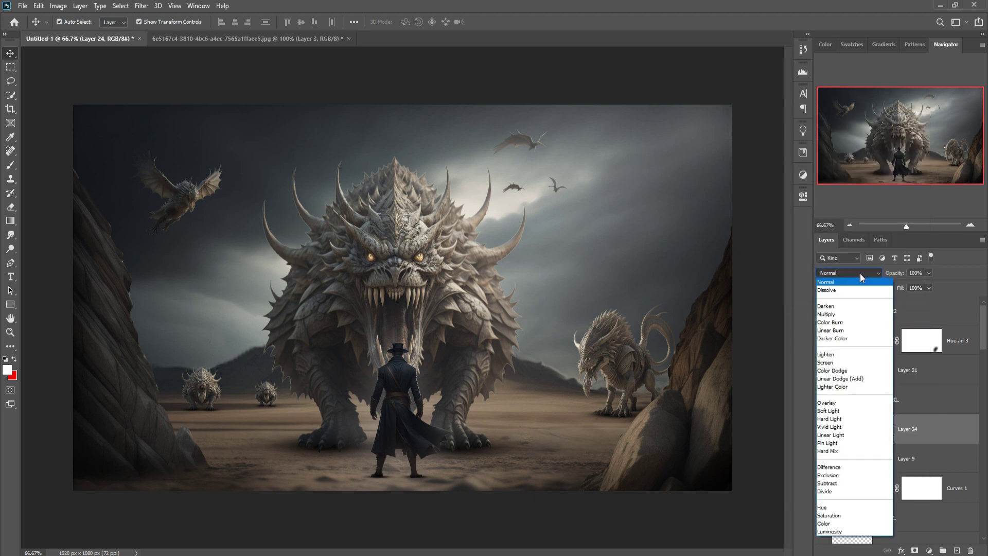
left_click(845, 379)
Step: Add a white Color Fill layer and split its Underlying Layer black blend slider
left_click(923, 551)
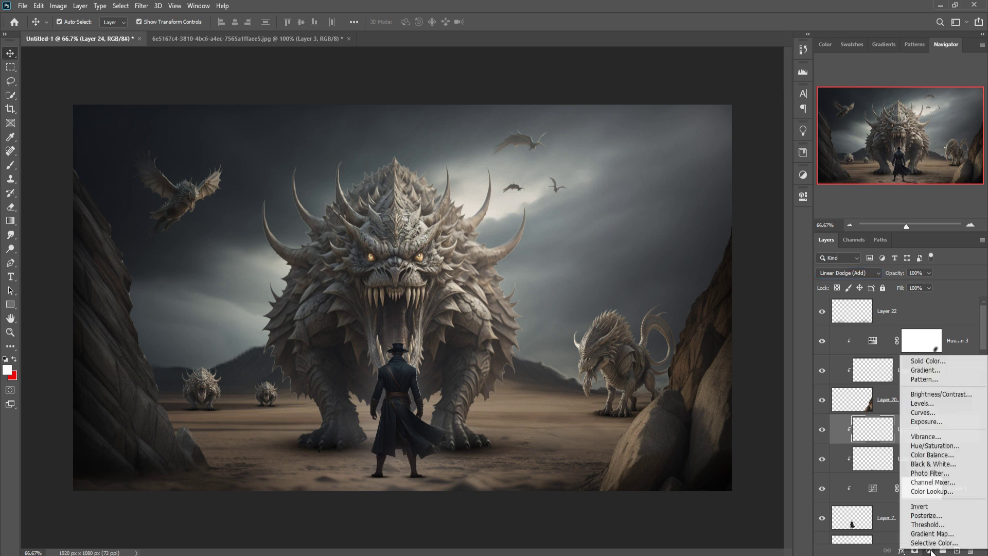
left_click(927, 359)
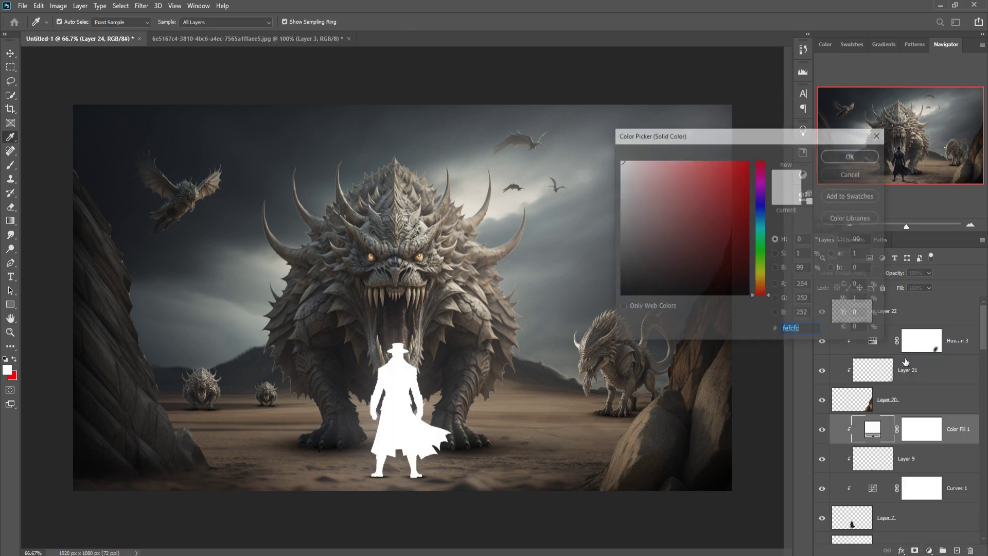
left_click(849, 158)
right_click(856, 432)
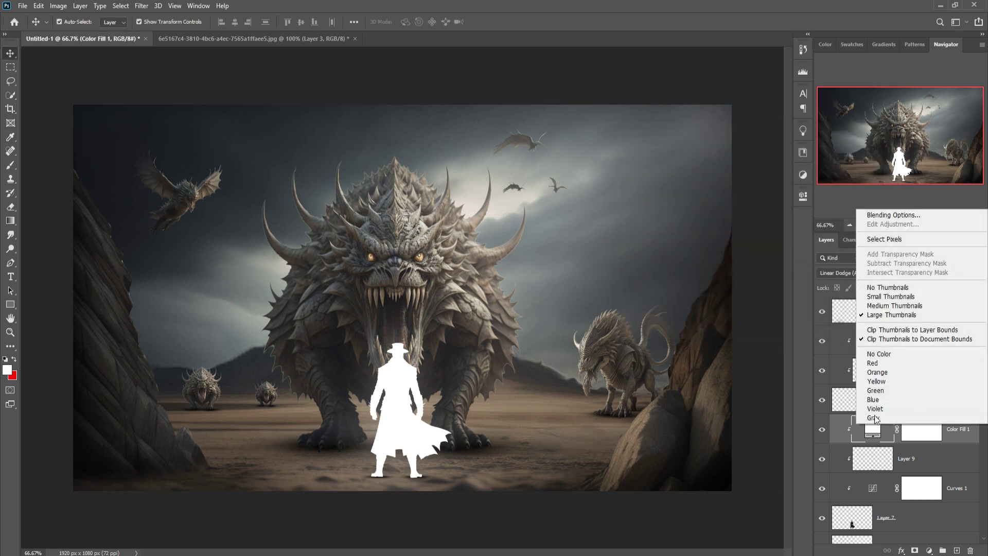
left_click(882, 215)
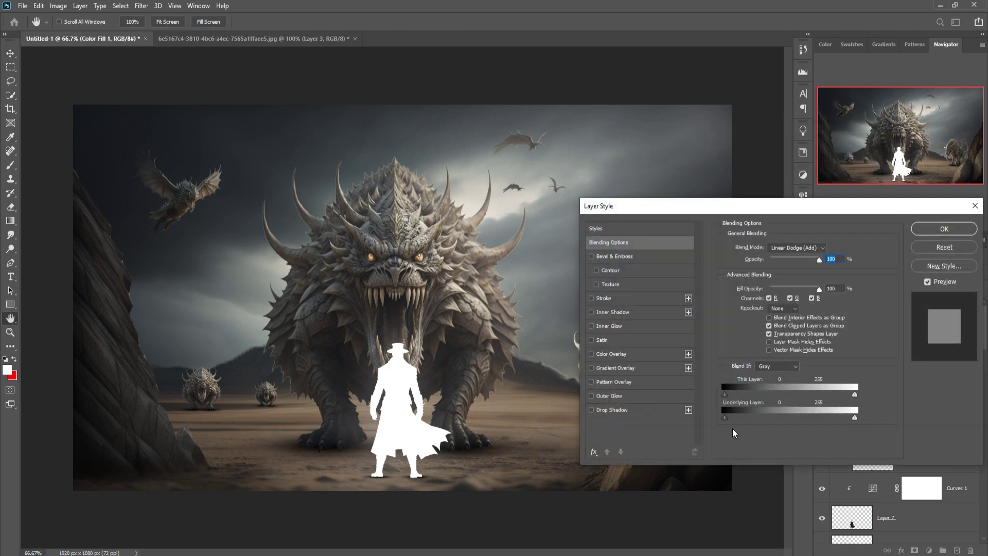
left_click_drag(727, 416, 766, 417)
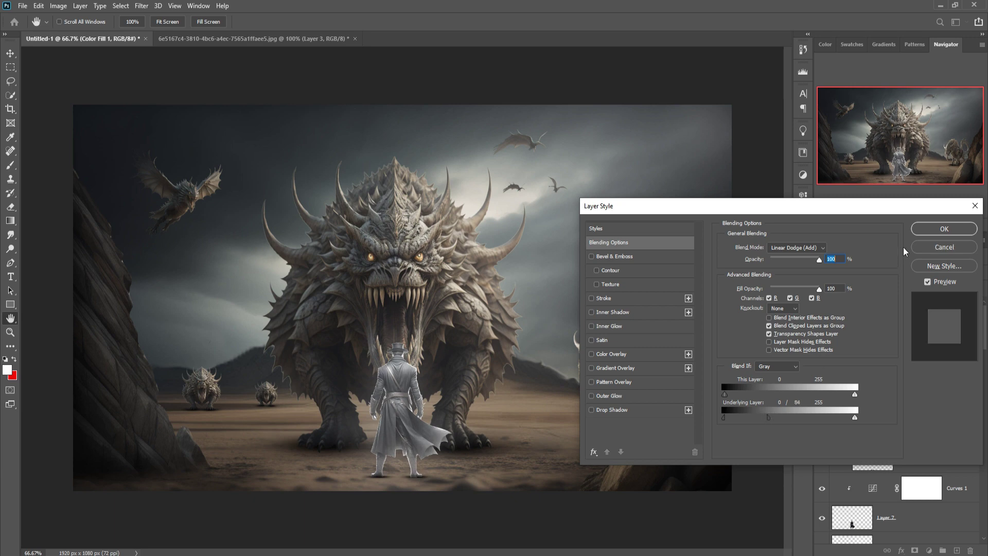
left_click(943, 229)
Step: Change the fill colour to warm brown 867c69 and invert its mask to hide it
double_click(875, 429)
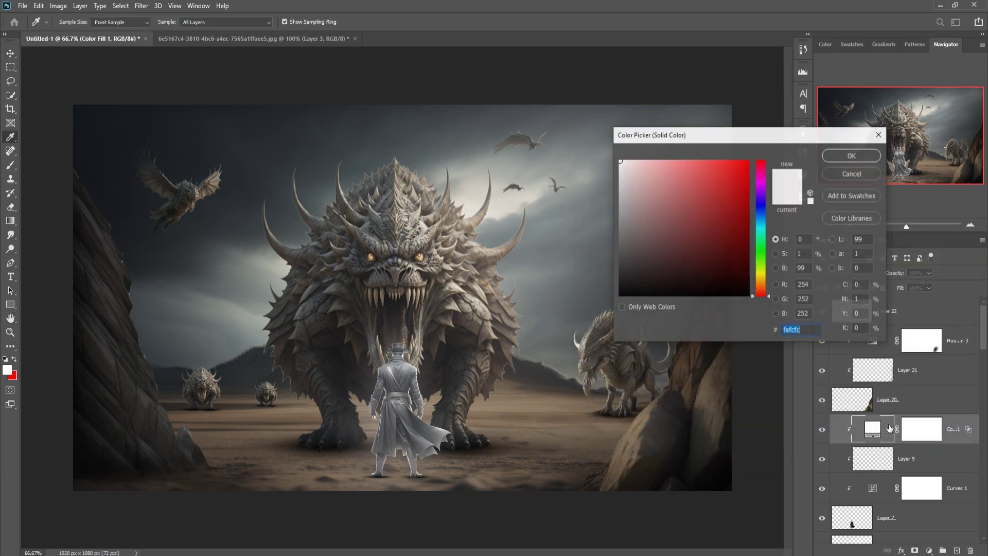
left_click(763, 282)
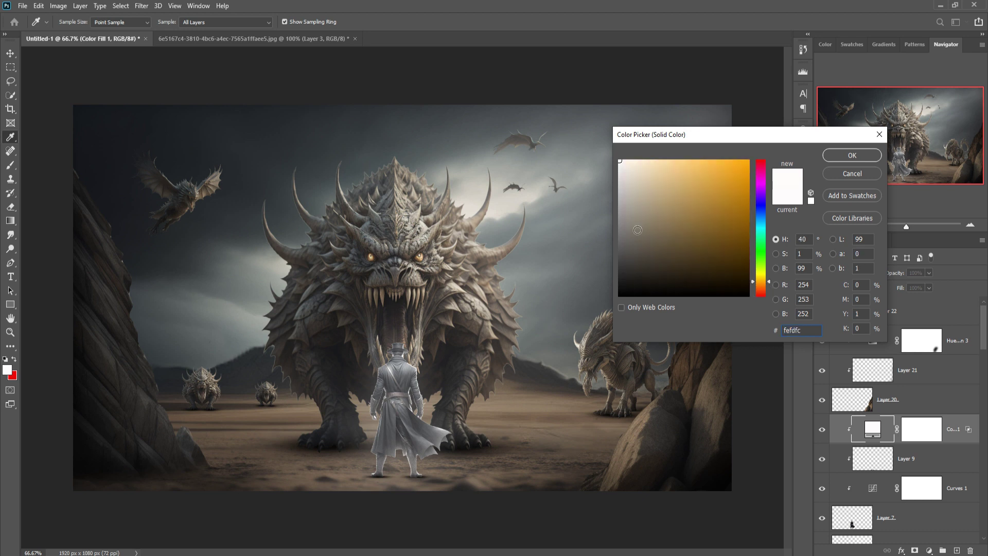
left_click(647, 225)
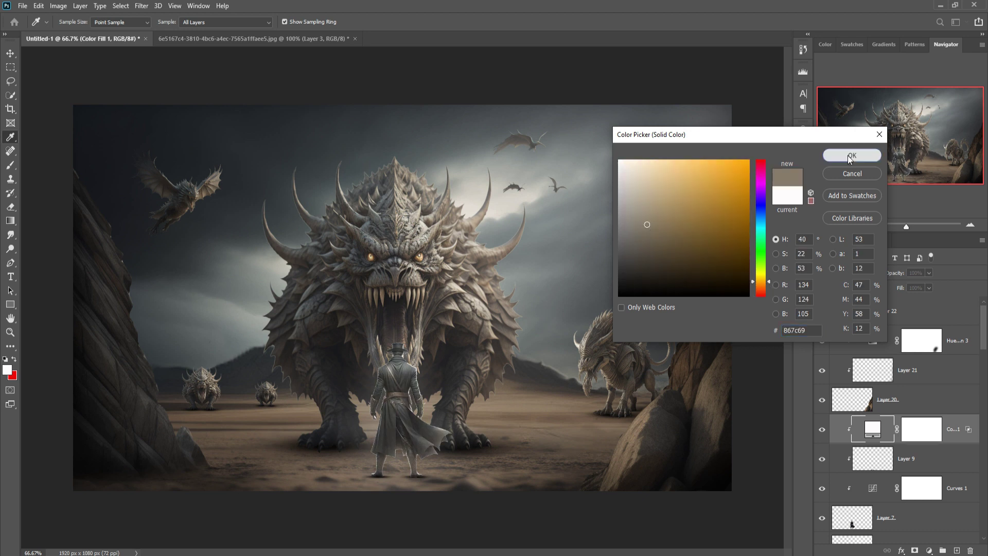
left_click(874, 157)
left_click(918, 436)
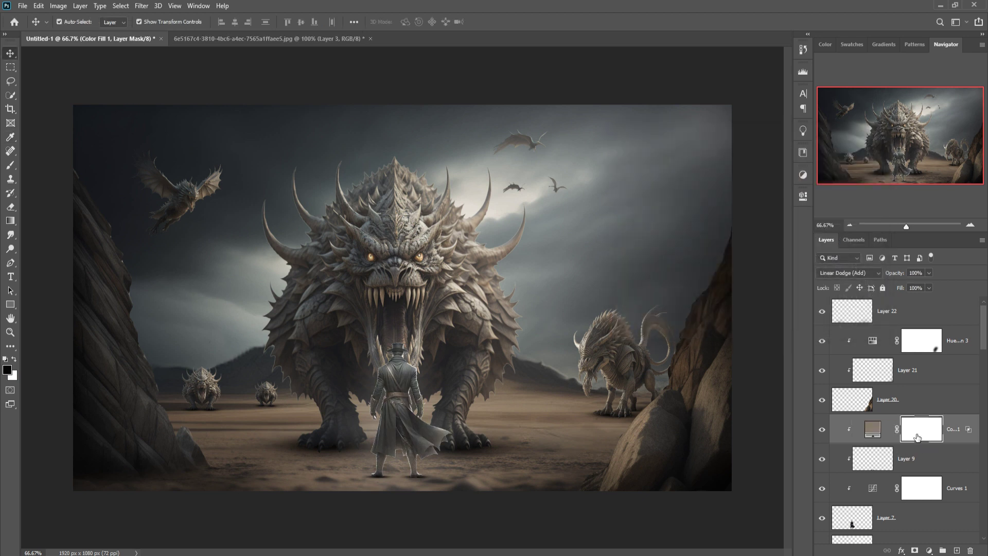
key("ctrl+i")
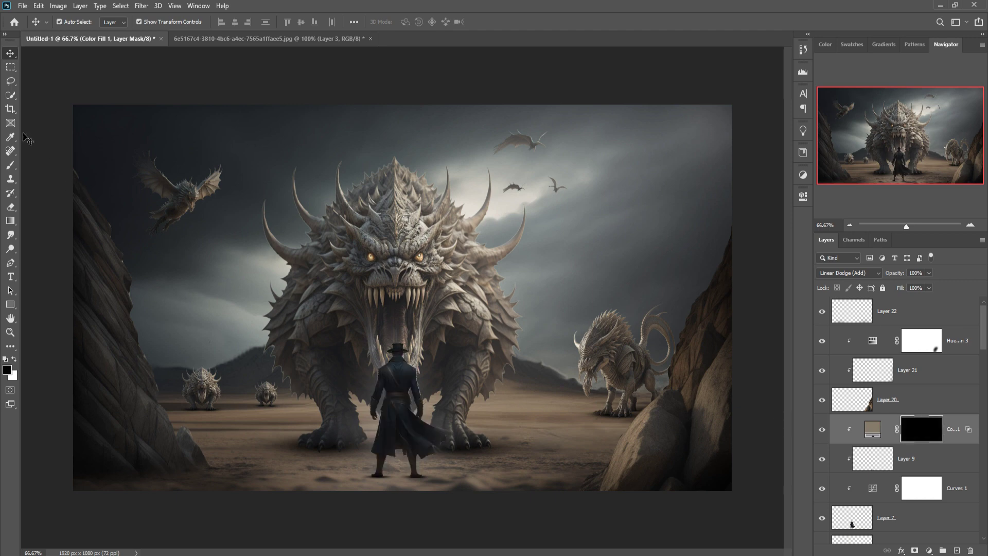
Step: Zoom in on the man and set a small white brush at 62% opacity
left_click(10, 164)
key("bracketleft")
key("bracketleft")
key("bracketleft")
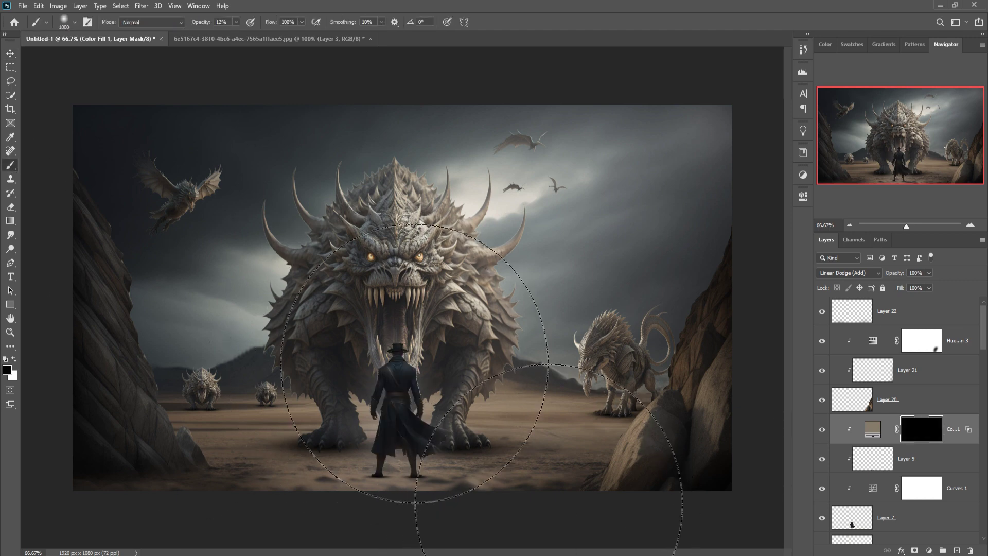
key("ctrl+plus")
key("ctrl+plus")
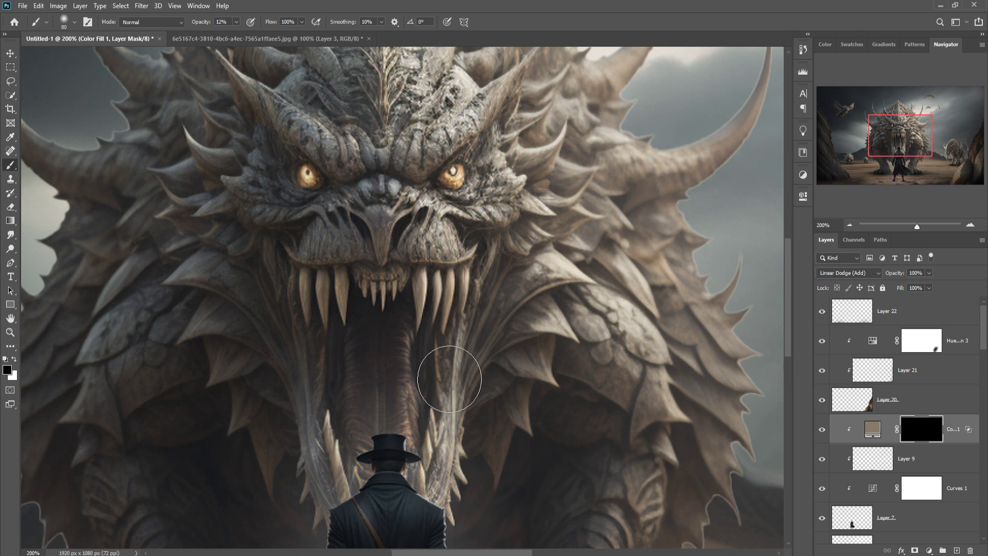
key("ctrl+plus")
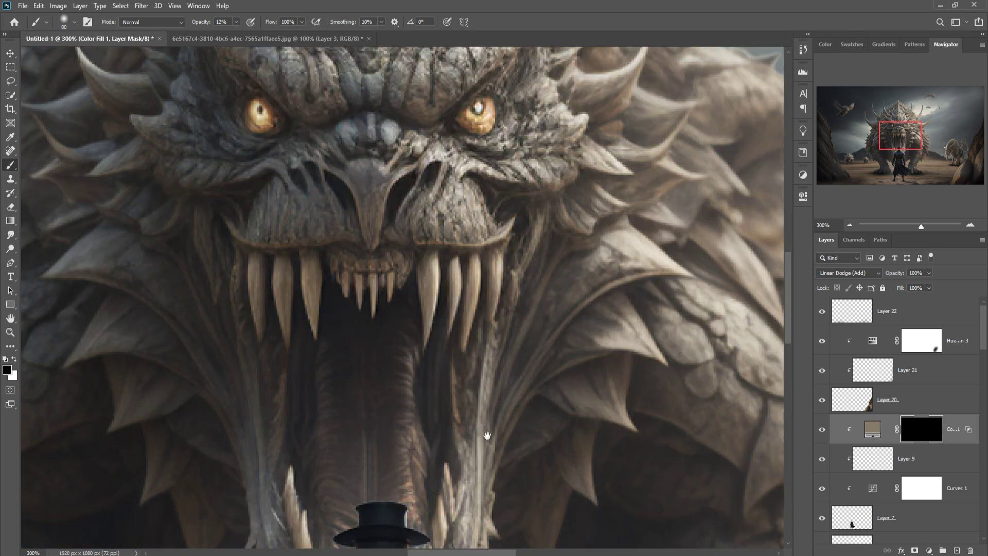
left_click_drag(485, 435, 485, 221)
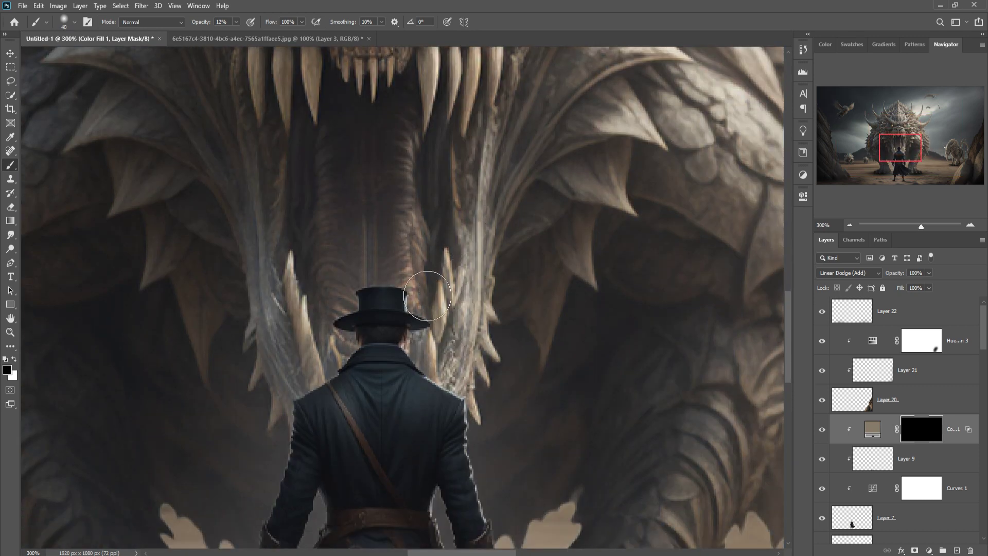
key("bracketleft")
key("bracketleft")
key("bracketleft")
key("x")
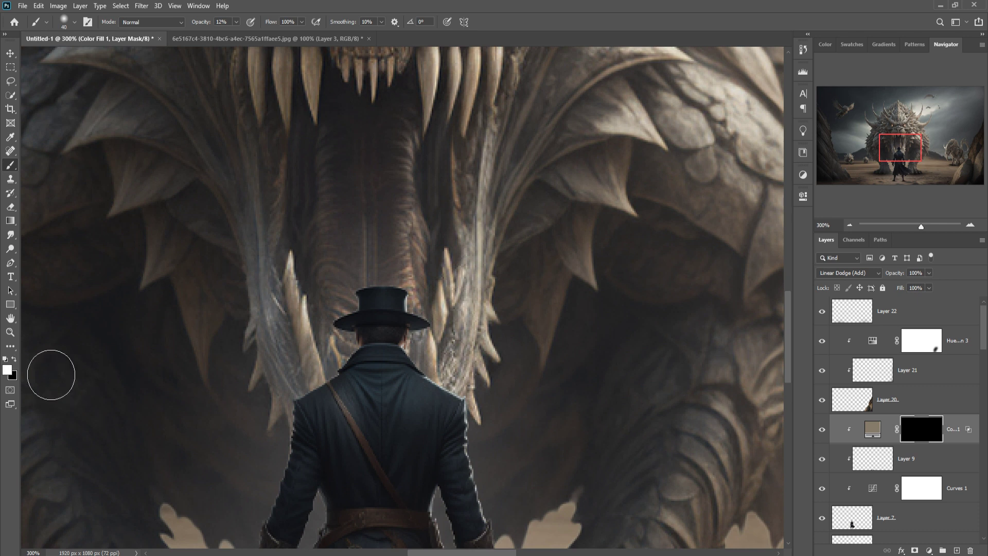
left_click(236, 22)
left_click_drag(238, 39, 262, 39)
Step: Paint soft rim light along the man's shoulder, coat edge and cloak
mouse_move(453, 324)
left_mouse_down()
mouse_move(448, 303)
mouse_move(476, 350)
left_mouse_up()
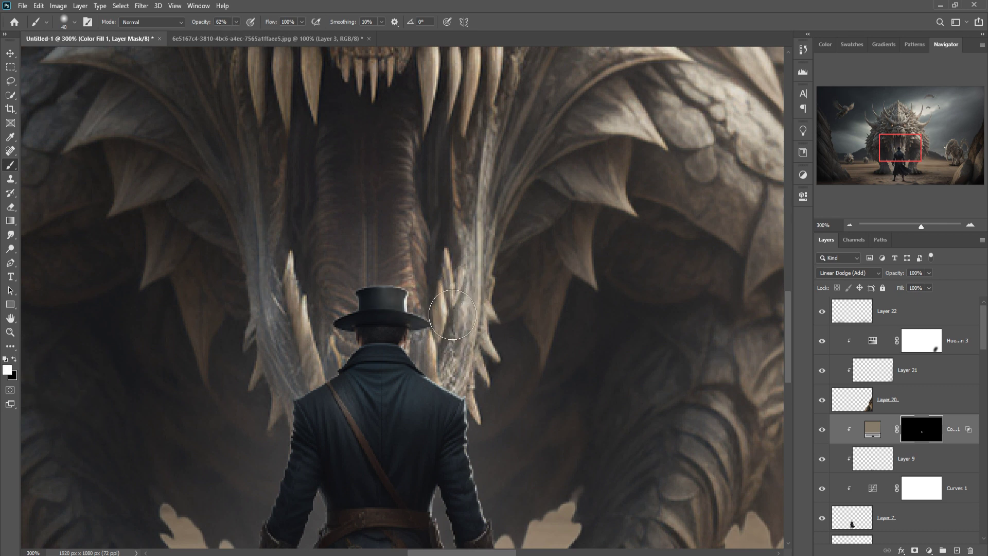
mouse_move(497, 400)
left_mouse_down()
mouse_move(516, 399)
mouse_move(523, 430)
mouse_move(505, 452)
mouse_move(523, 523)
left_mouse_up()
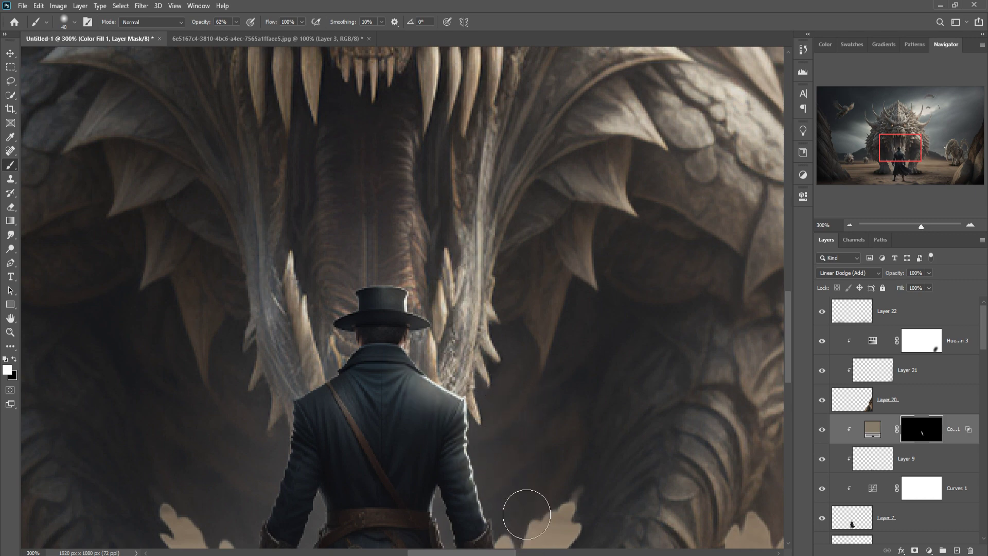
scroll(502, 412, "down", 5)
scroll(475, 293, "down", 3)
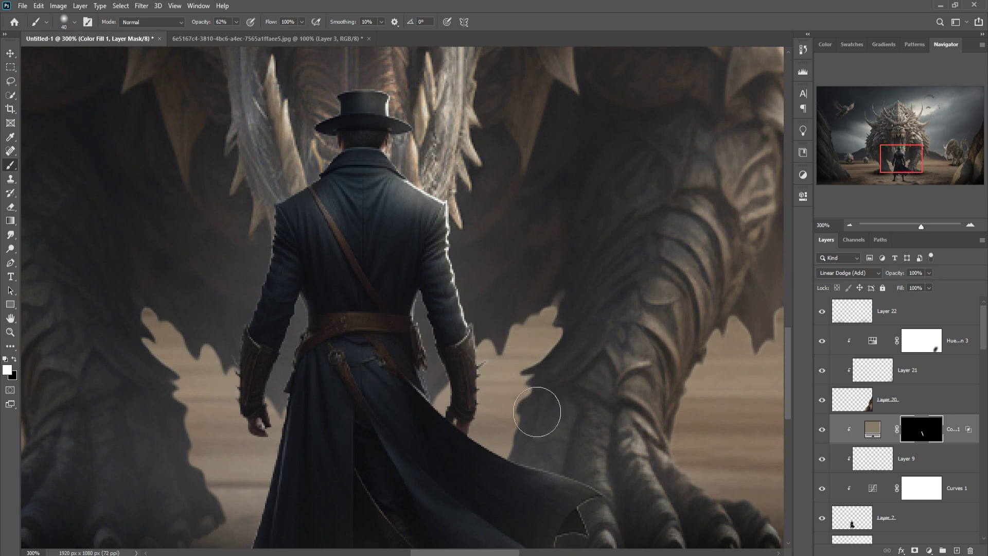
left_click_drag(508, 458, 600, 495)
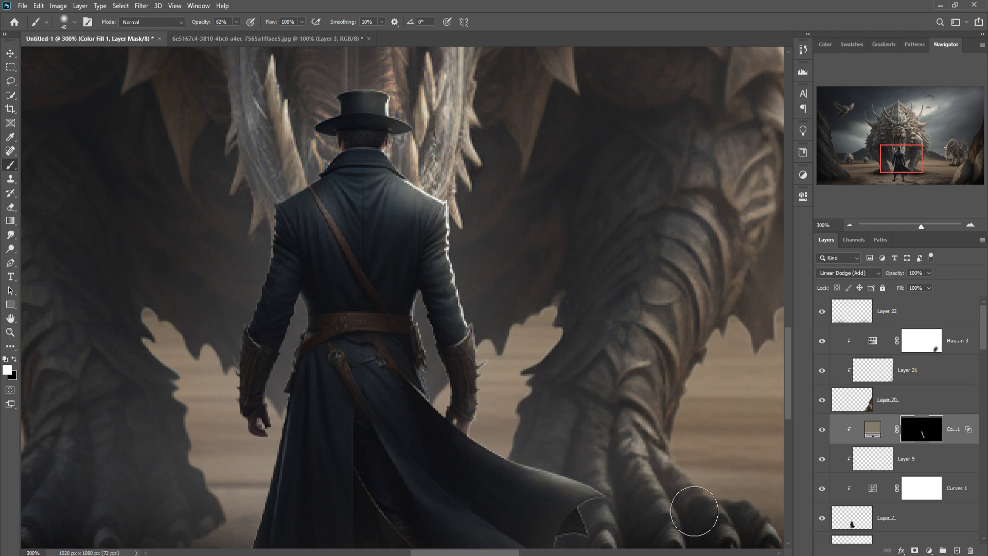
scroll(671, 497, "down", 6)
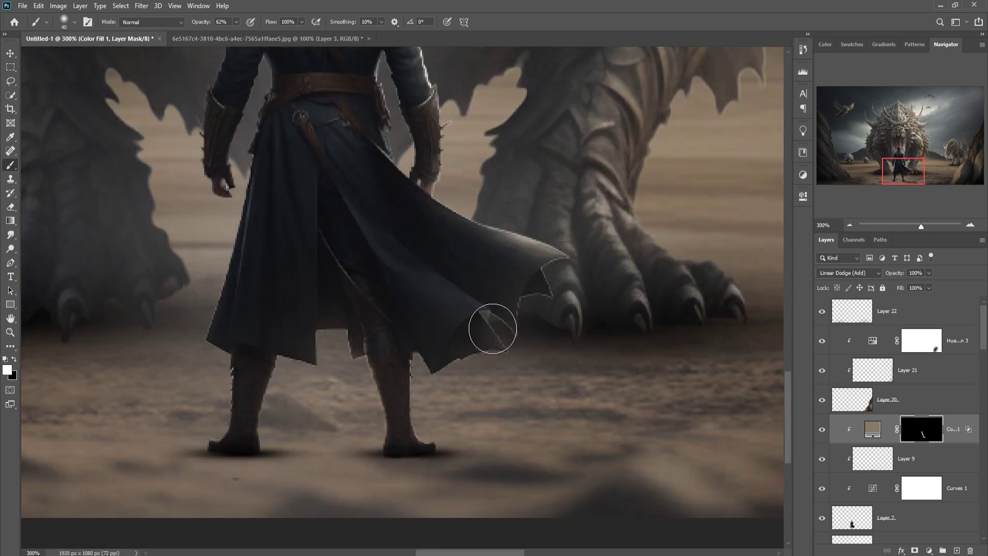
left_click_drag(490, 331, 503, 342)
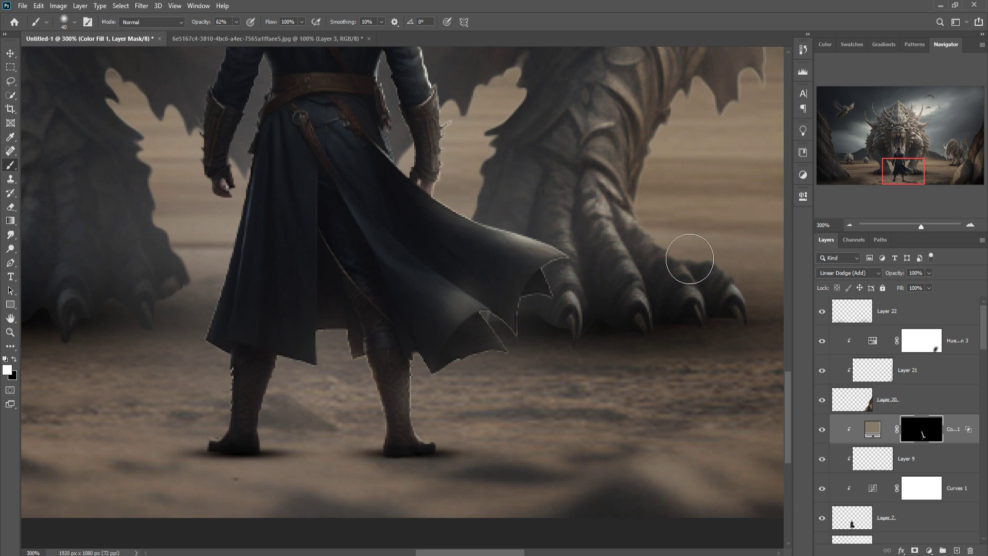
key("ctrl+1")
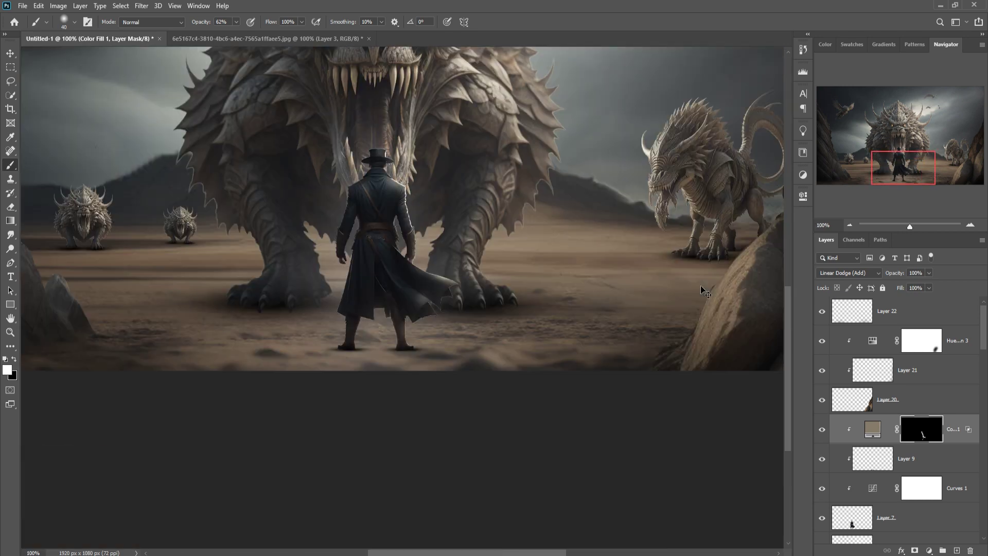
Step: Add a new empty layer above the monster's Layer 4
key("ctrl+minus")
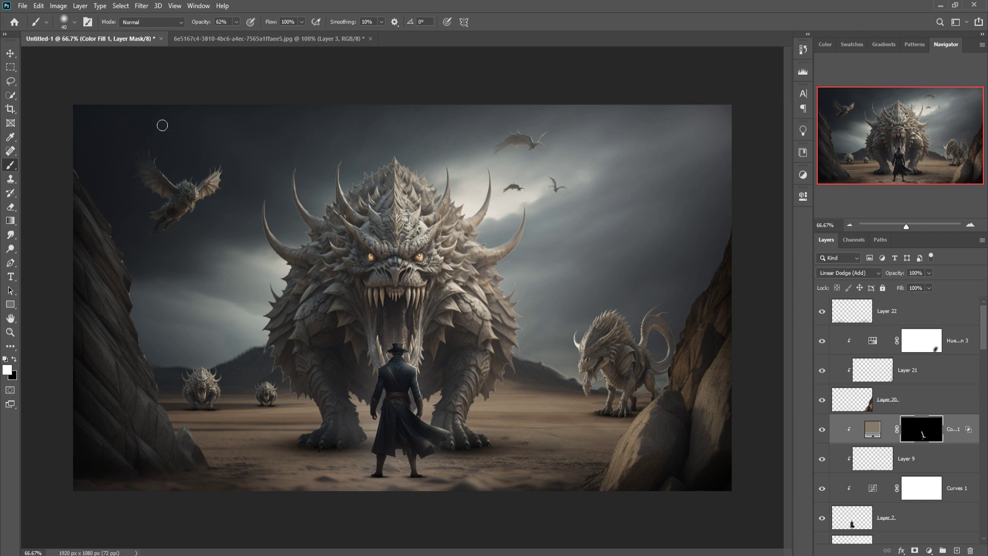
left_click(10, 53)
scroll(945, 436, "down", 2)
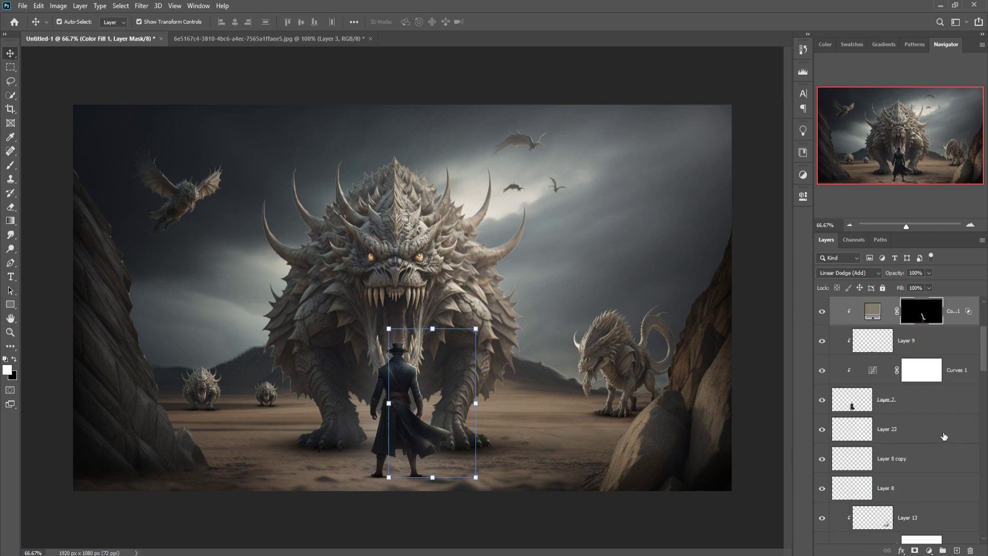
scroll(944, 437, "down", 2)
scroll(944, 437, "down", 2)
scroll(944, 436, "down", 2)
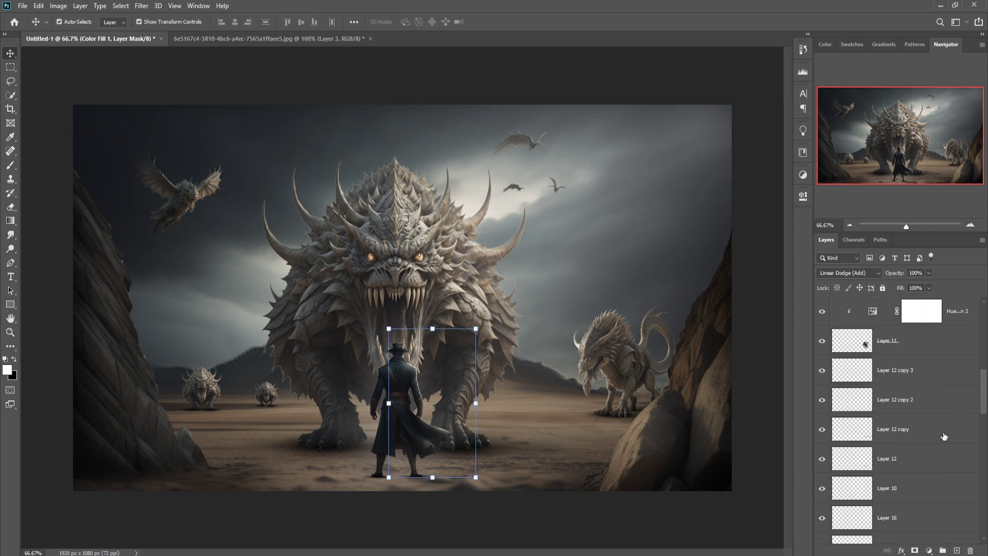
scroll(944, 436, "down", 2)
scroll(945, 436, "down", 2)
scroll(944, 436, "down", 2)
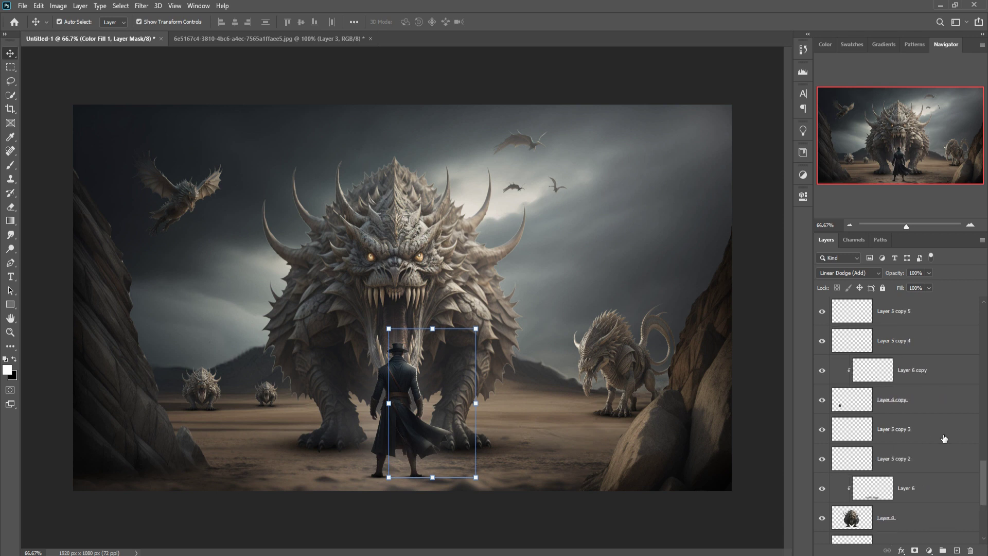
scroll(942, 437, "down", 2)
left_click(928, 457)
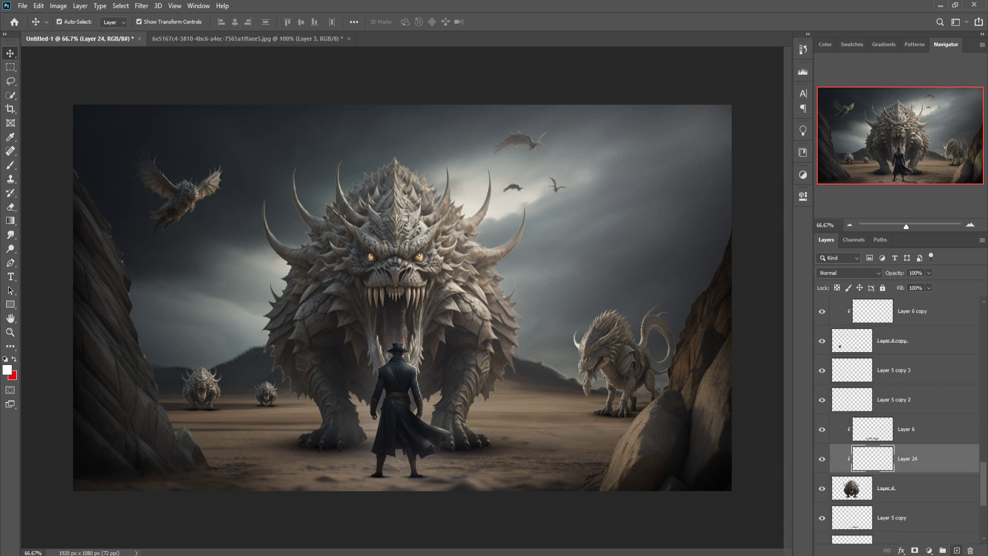
left_click(956, 550)
Step: Paint soft dark-grey shading with a 300 px brush over the monster's body
left_click(10, 165)
left_click(15, 359)
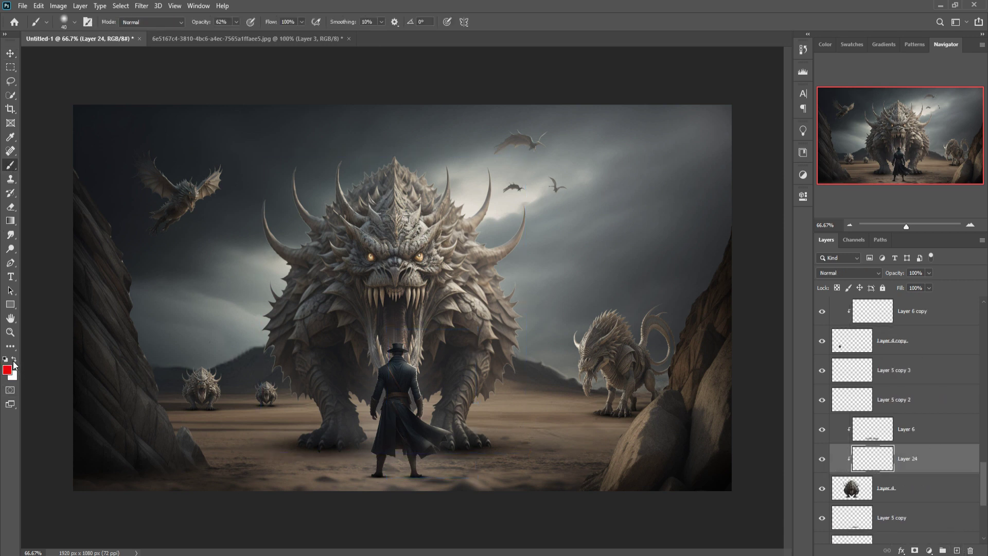
left_click(7, 369)
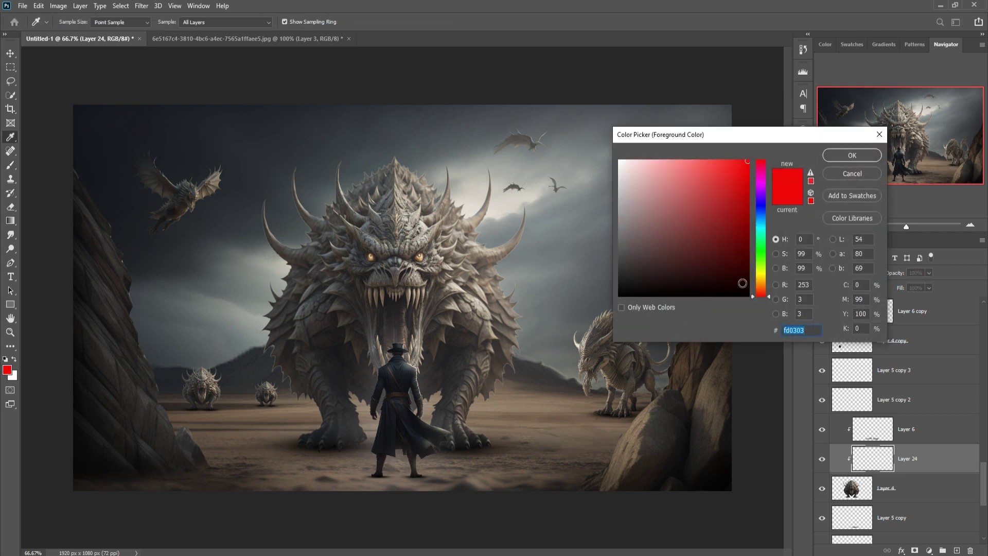
left_click(620, 271)
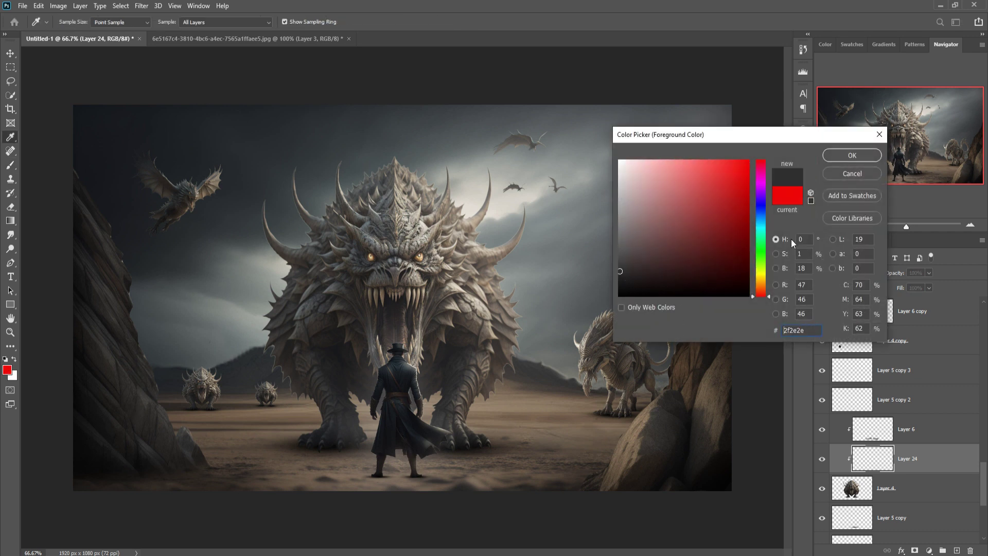
left_click(852, 156)
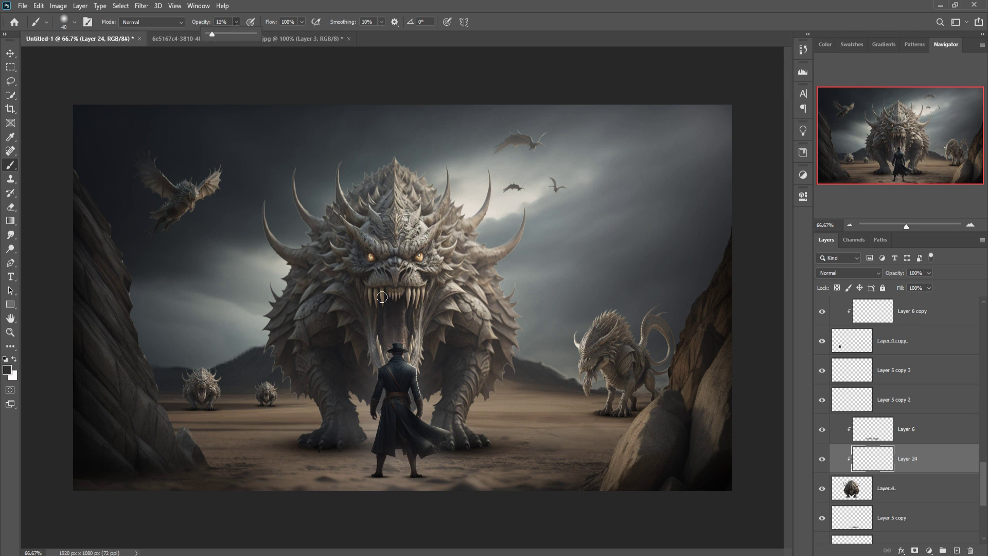
key("bracketright")
key("bracketright")
key("bracketright")
key("bracketright")
key("bracketright")
key("bracketright")
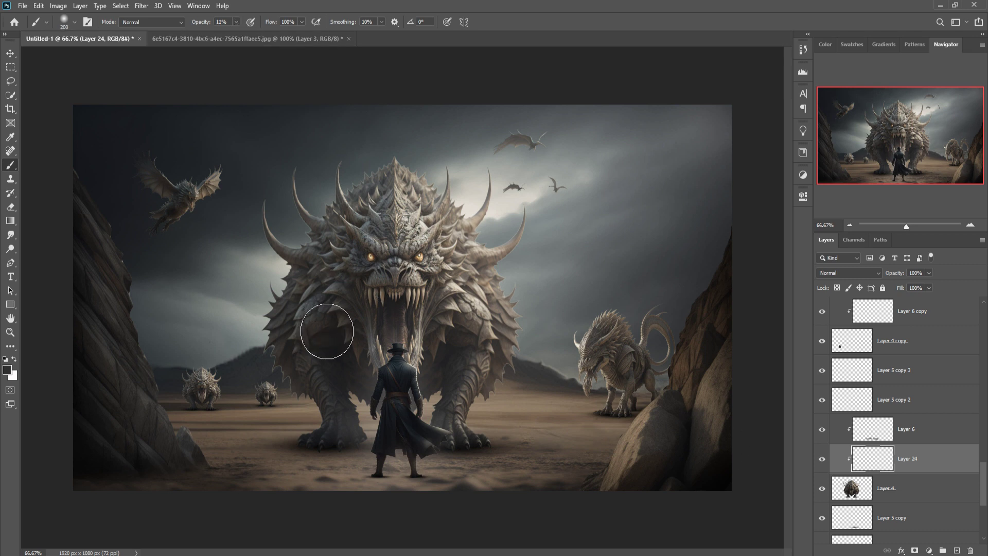
key("bracketright")
key("bracketright")
key("bracketright")
mouse_move(341, 329)
left_mouse_down()
mouse_move(340, 250)
mouse_move(306, 312)
mouse_move(326, 267)
mouse_move(349, 262)
mouse_move(394, 222)
mouse_move(380, 237)
mouse_move(396, 268)
mouse_move(376, 367)
mouse_move(374, 309)
mouse_move(331, 458)
mouse_move(379, 503)
mouse_move(387, 314)
mouse_move(410, 440)
mouse_move(381, 371)
mouse_move(327, 343)
mouse_move(348, 446)
left_mouse_up()
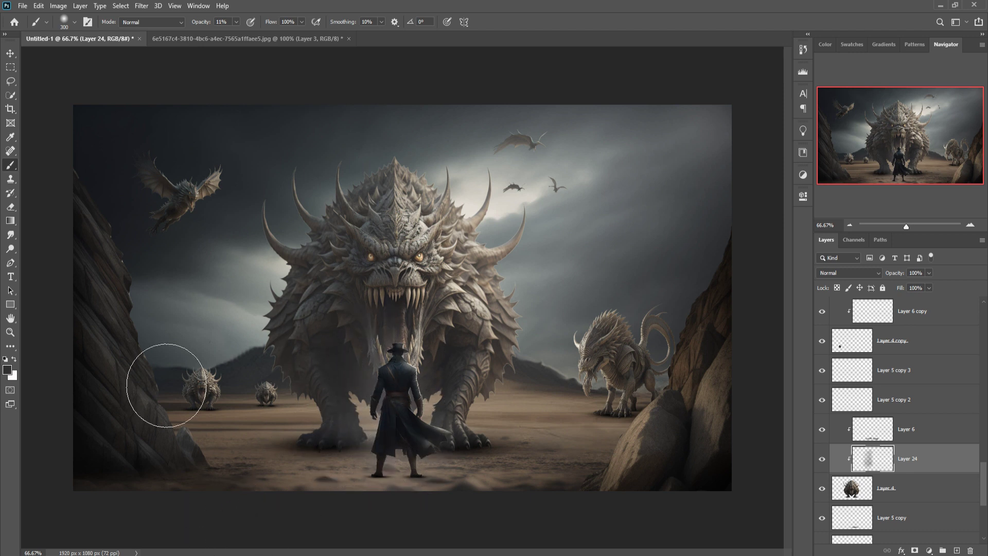
Step: Add a layer clipped to the small left monster (Layer 4 copy) and brush soft shading on it
left_click(10, 53)
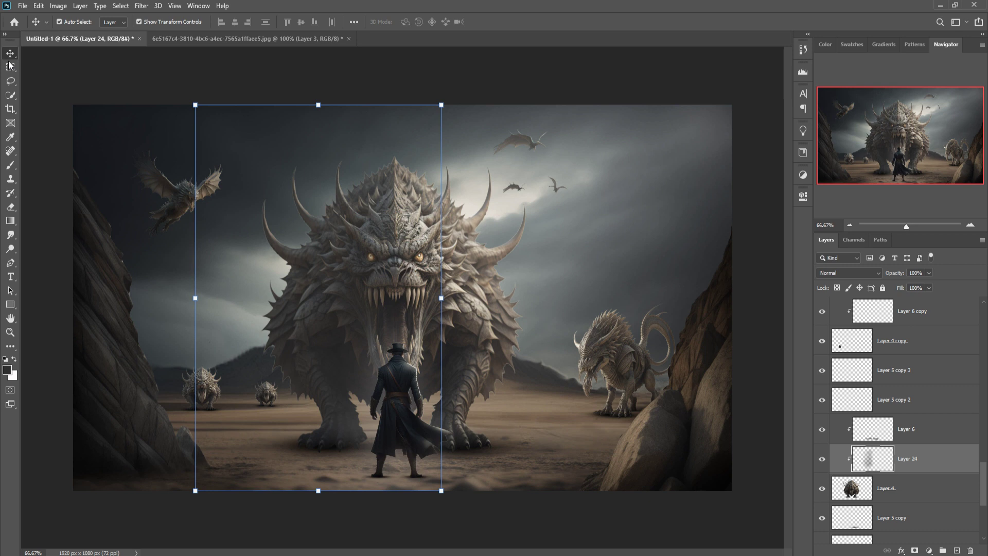
left_click(210, 392)
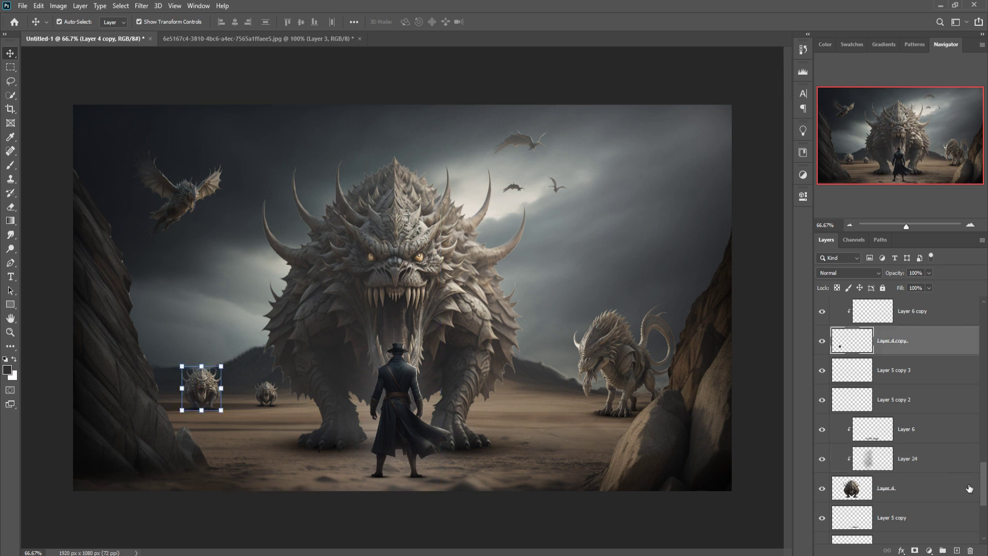
left_click(956, 550)
key("ctrl+alt+g")
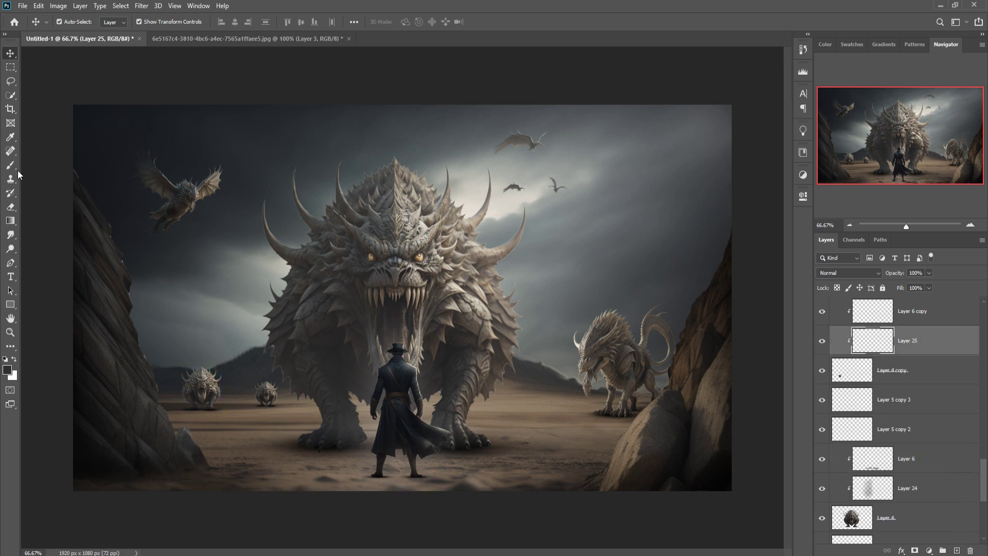
left_click(10, 164)
left_click_drag(219, 416, 232, 419)
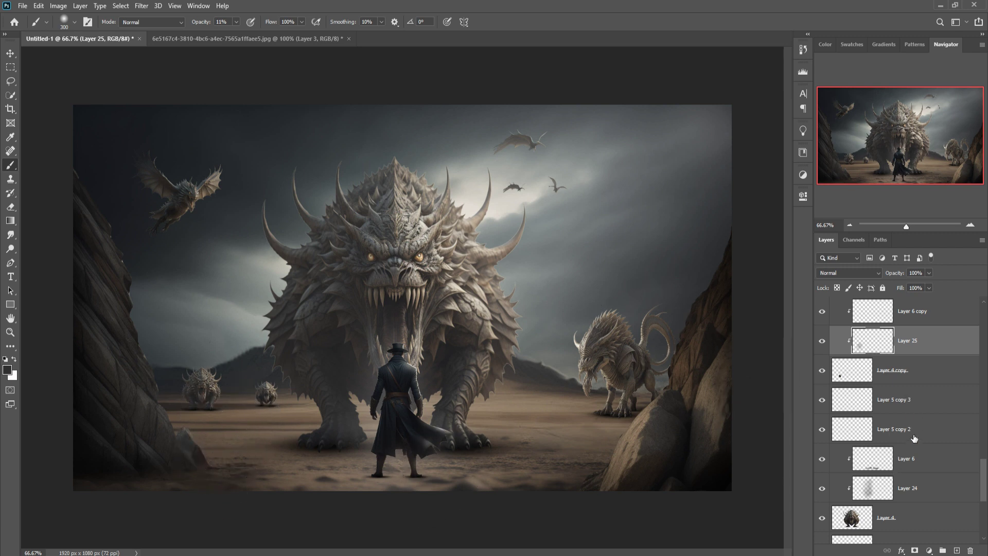
Step: Add a new clipped layer above the Layer 4 copy 2 monster
scroll(915, 435, "up", 5)
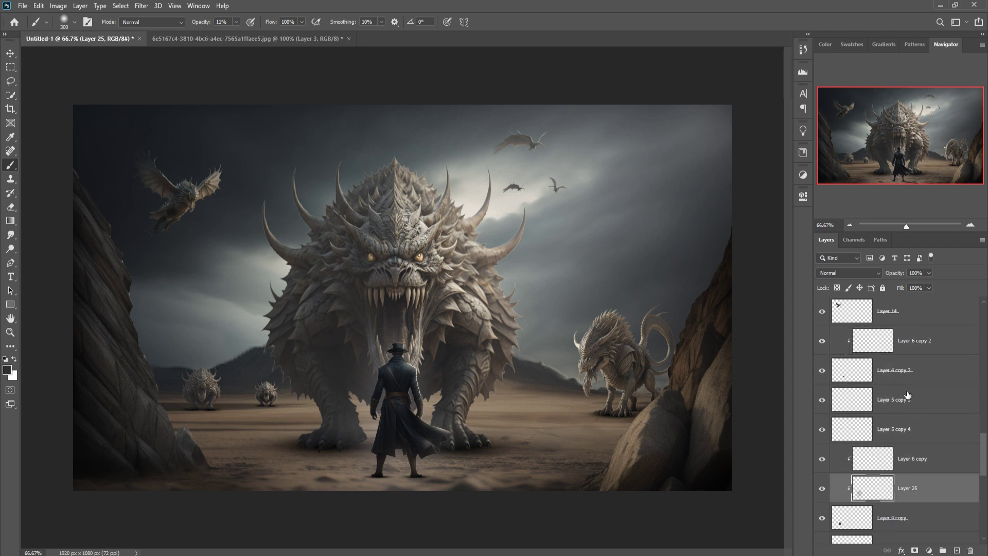
left_click(924, 374)
left_click(957, 550)
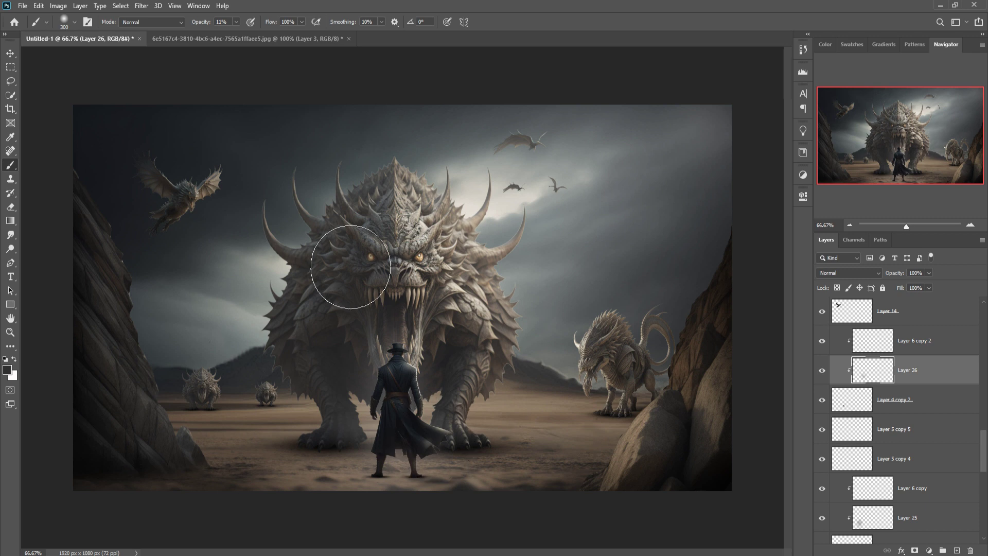
Step: Select Layer 22 at the top of the layer stack
left_click(10, 53)
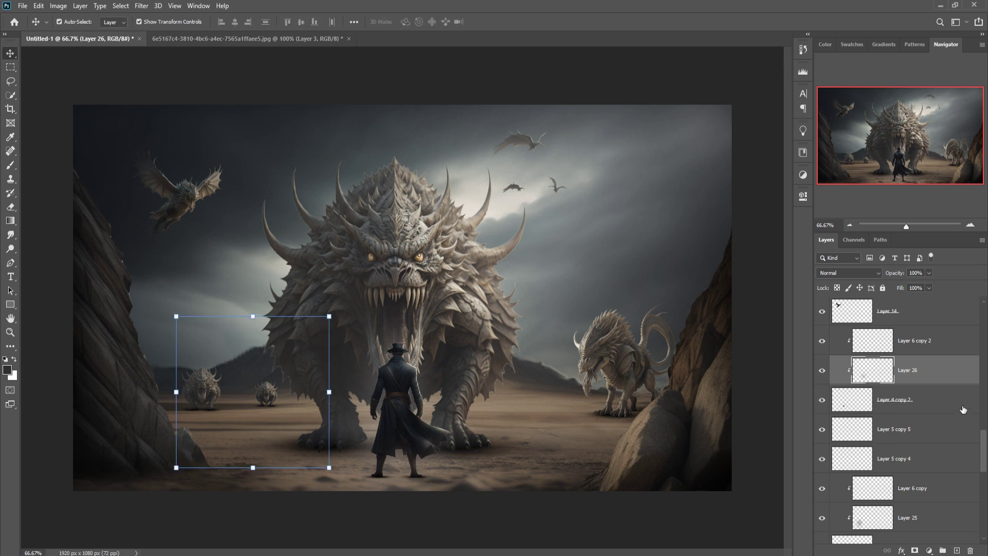
scroll(959, 407, "up", 2)
scroll(947, 391, "up", 2)
scroll(941, 385, "up", 2)
scroll(939, 381, "up", 2)
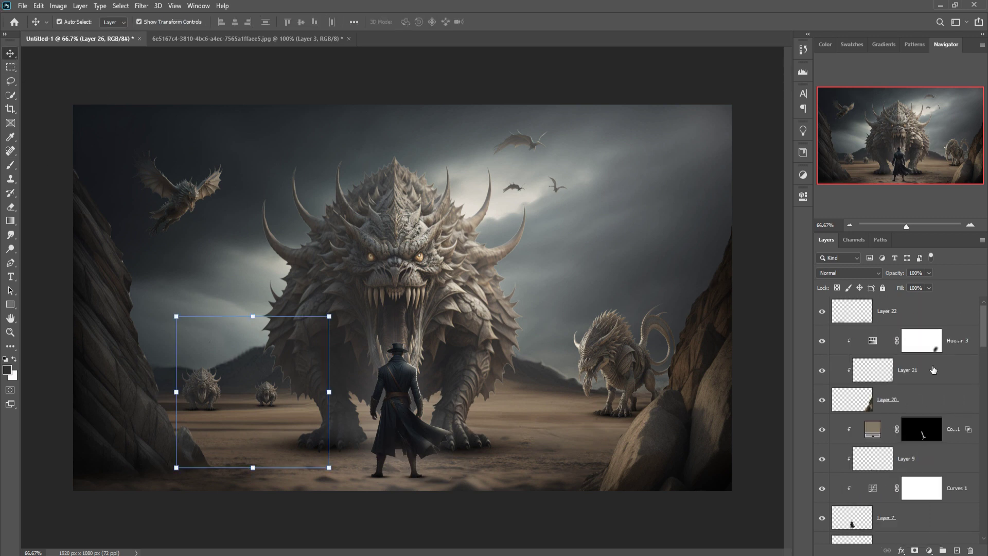
left_click(945, 313)
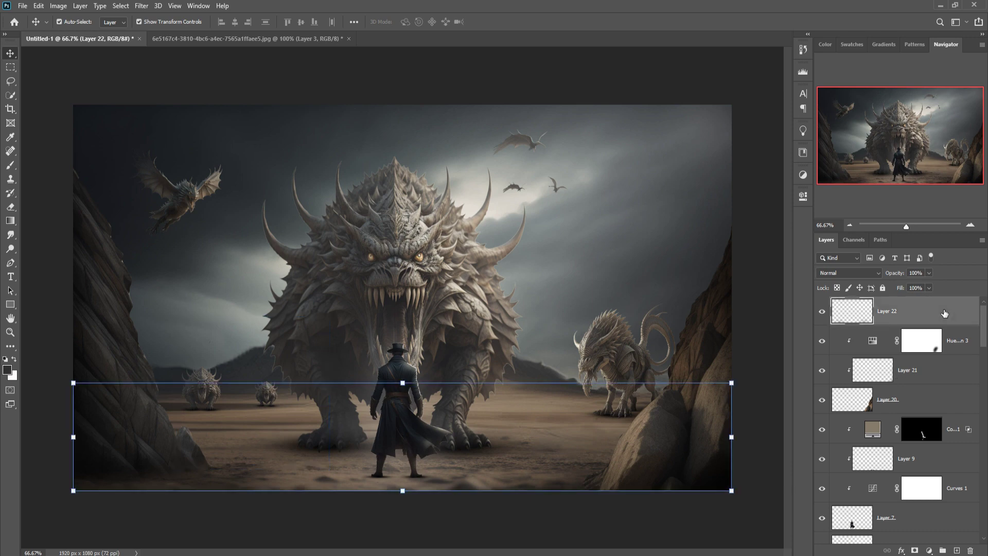
Step: Stamp all visible layers (Shift+Ctrl+Alt+E), convert the result to a smart object, and launch Camera Raw Filter
key("ctrl+shift+alt+e")
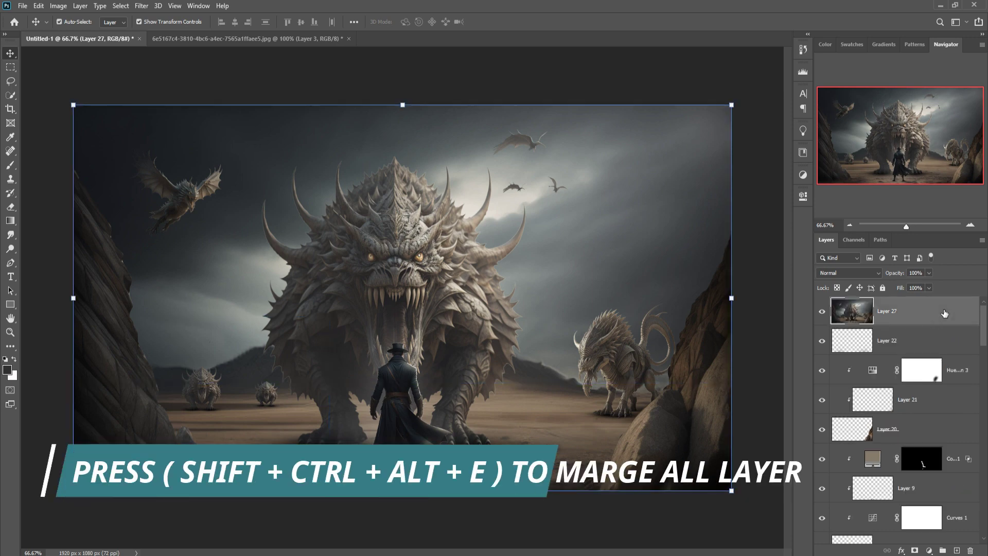
right_click(945, 313)
left_click(864, 252)
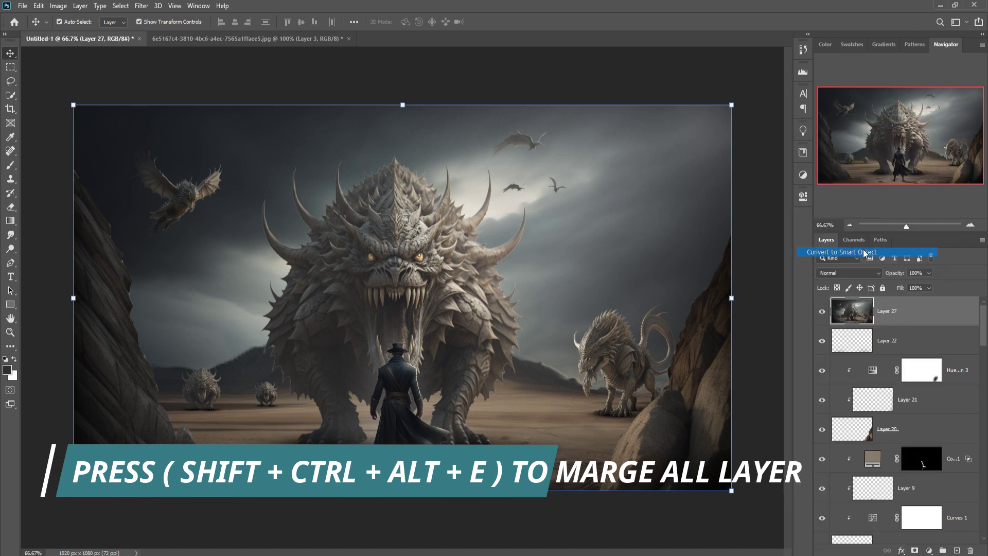
left_click(141, 6)
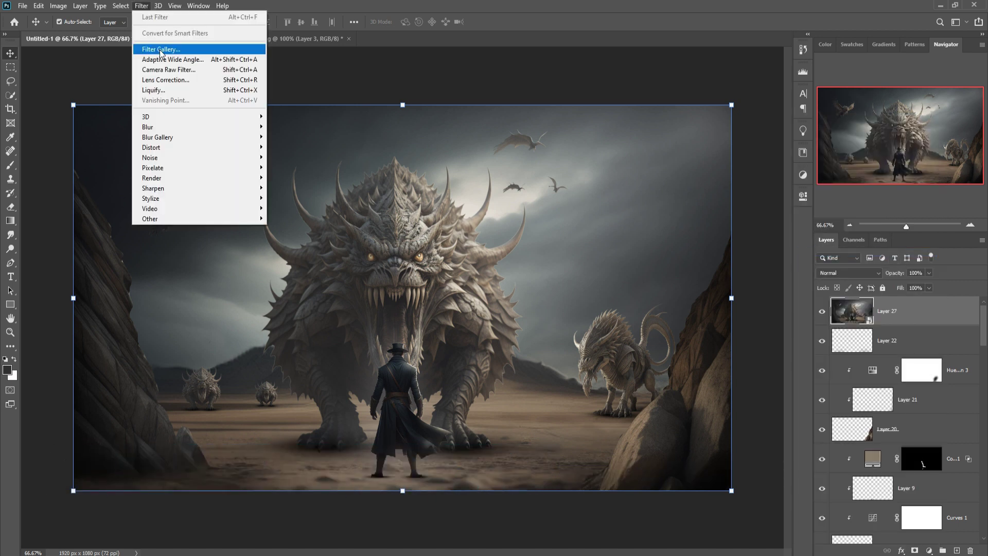
left_click(167, 70)
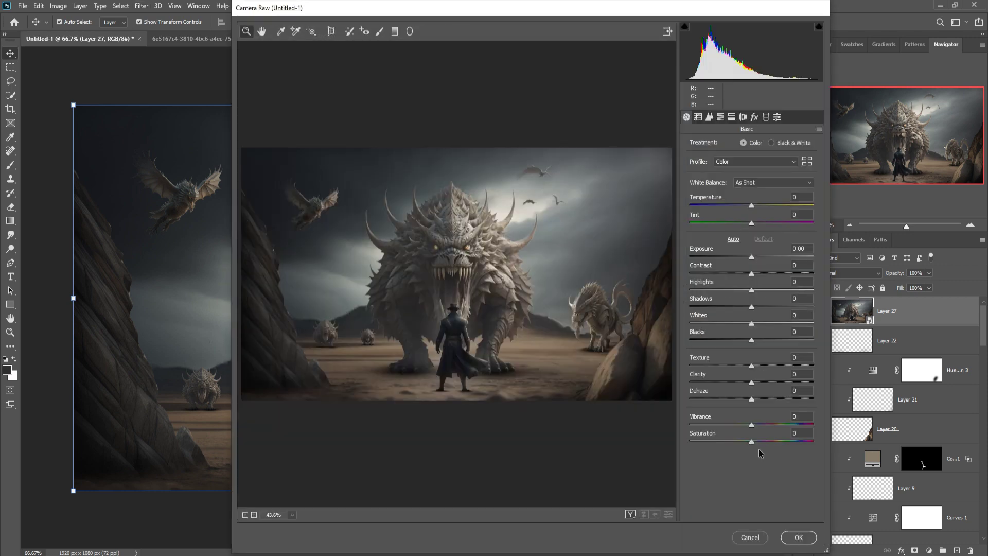
Step: Raise saturation, set tone curve darks -7 and highlights +10, and sharpen with amount 18
left_click_drag(752, 442, 768, 440)
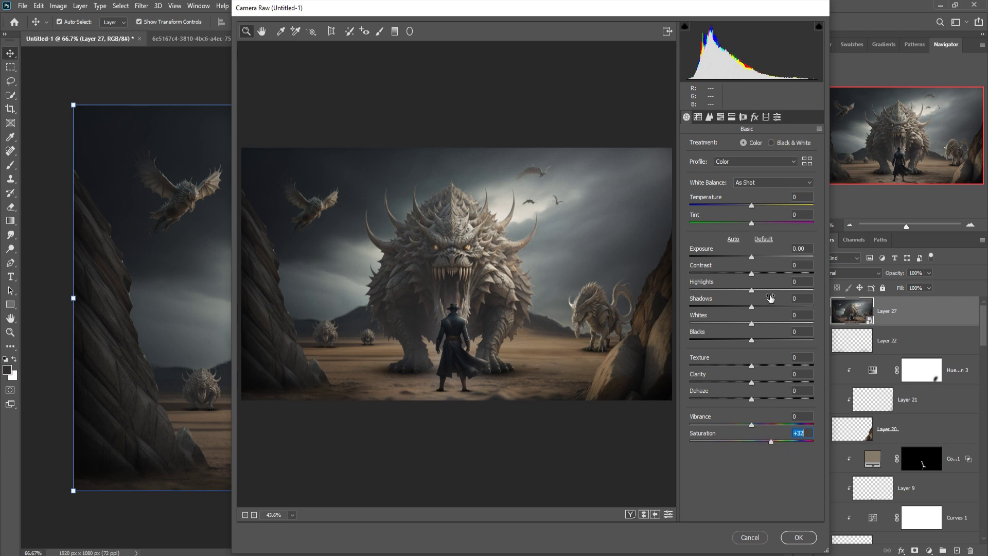
left_click(698, 117)
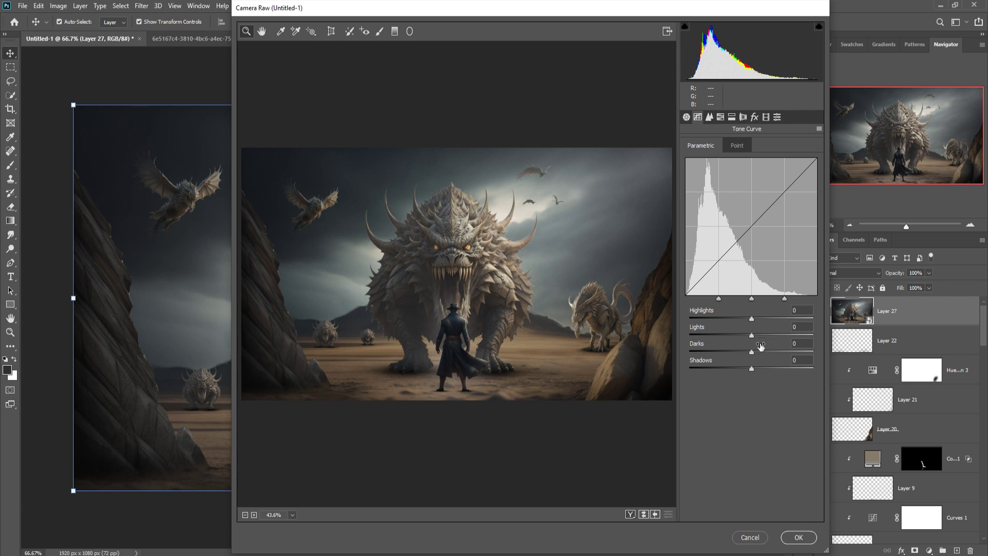
left_click_drag(752, 351, 747, 352)
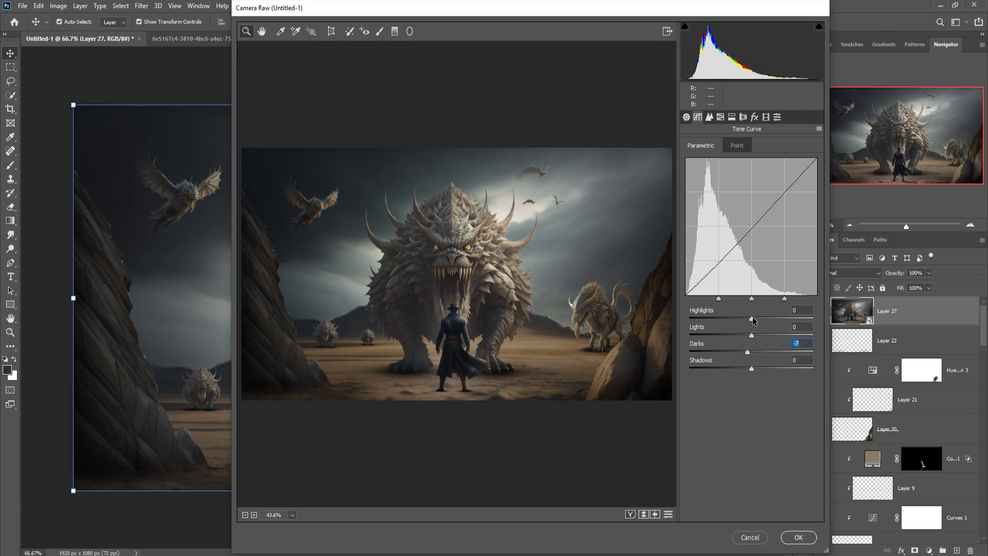
left_click_drag(752, 318, 756, 335)
left_click_drag(752, 369, 764, 368)
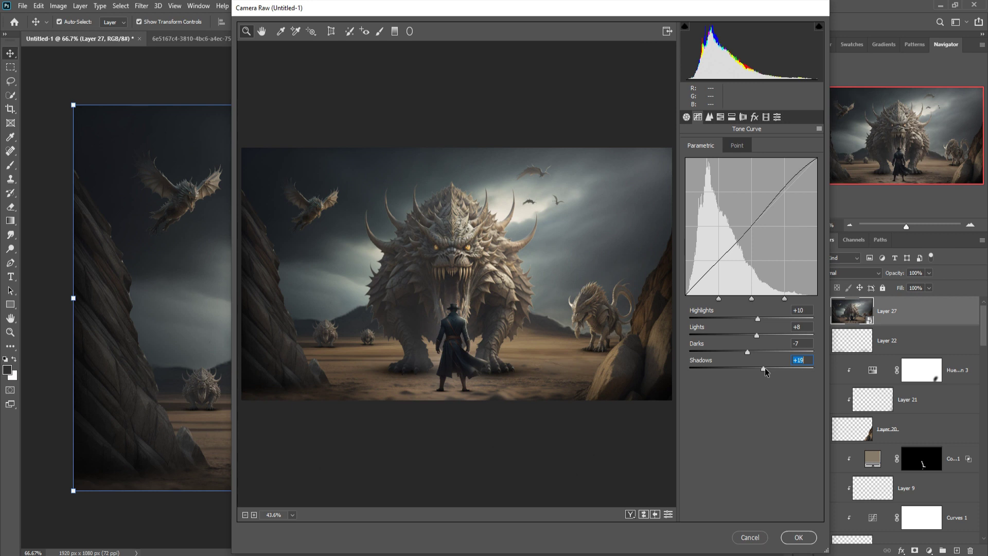
left_click(709, 117)
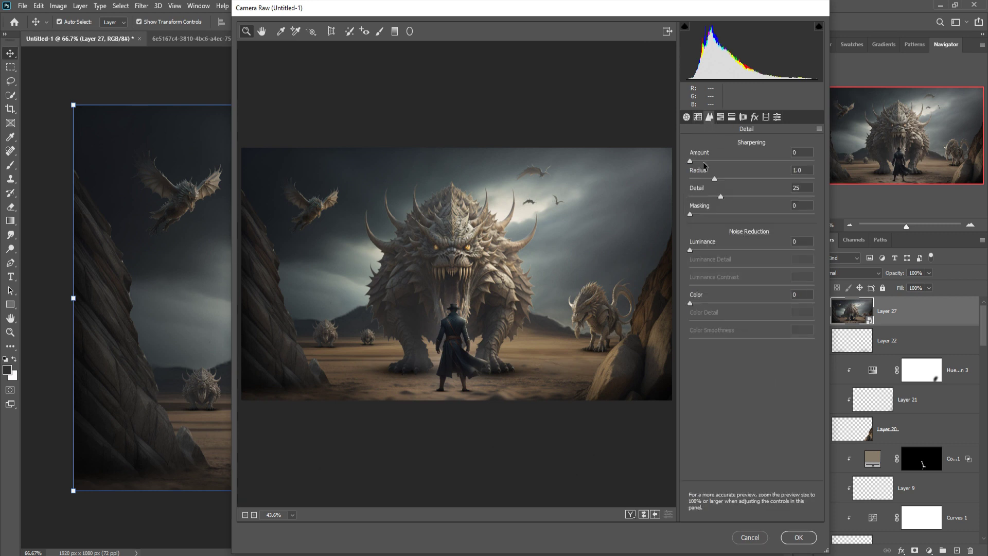
left_click_drag(690, 161, 705, 161)
Step: Split-tone highlights to hue 36 and shadows to blue, add a -7 vignette, and apply
left_click(731, 117)
mouse_move(693, 162)
left_mouse_down()
mouse_move(703, 161)
mouse_move(698, 178)
left_mouse_up()
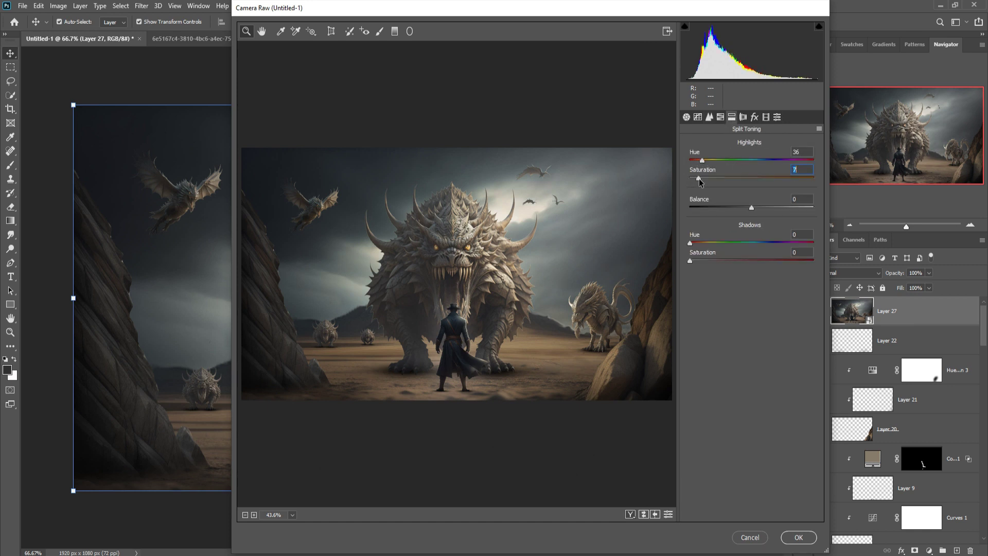
mouse_move(690, 242)
left_mouse_down()
mouse_move(779, 243)
mouse_move(773, 254)
left_mouse_up()
left_click_drag(691, 260, 697, 261)
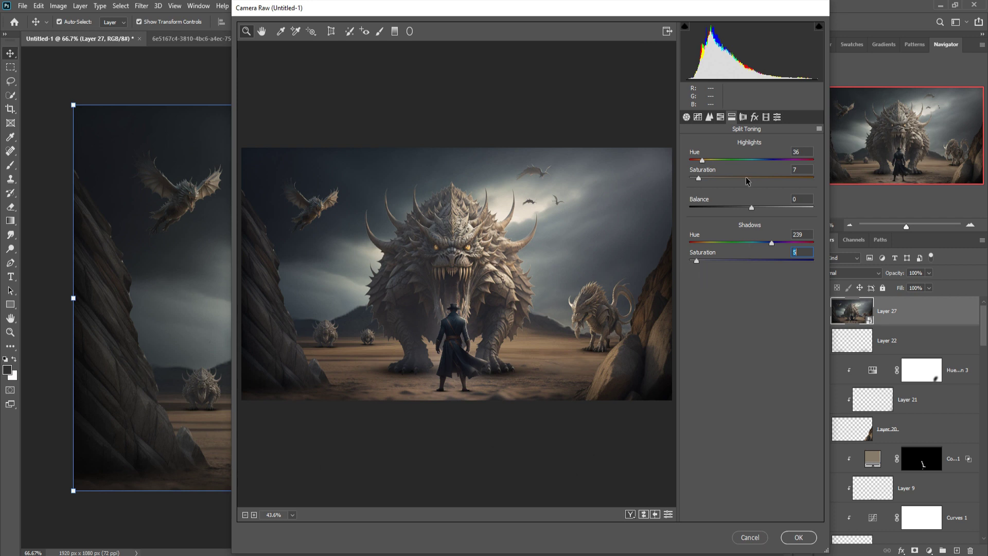
left_click(754, 118)
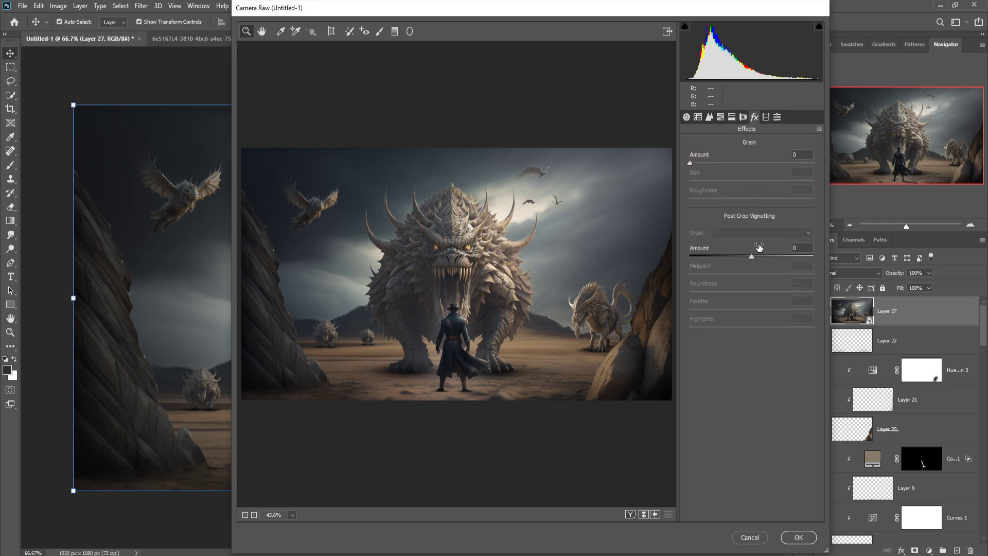
left_click_drag(752, 256, 748, 257)
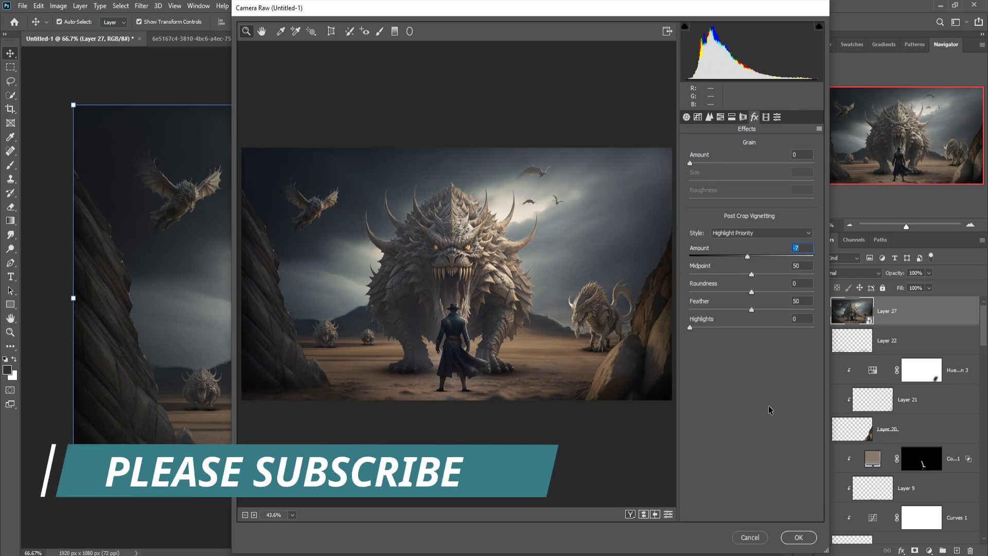
left_click(794, 536)
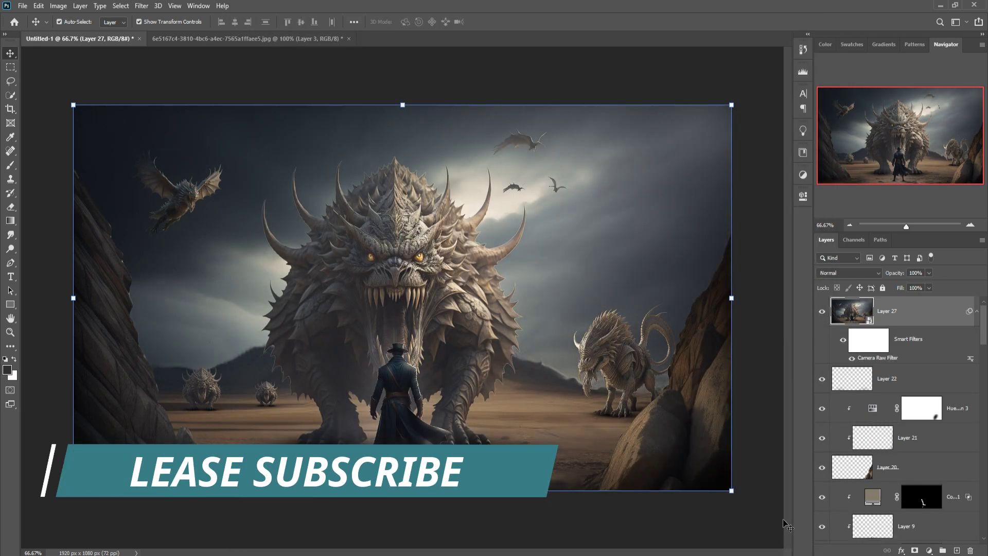